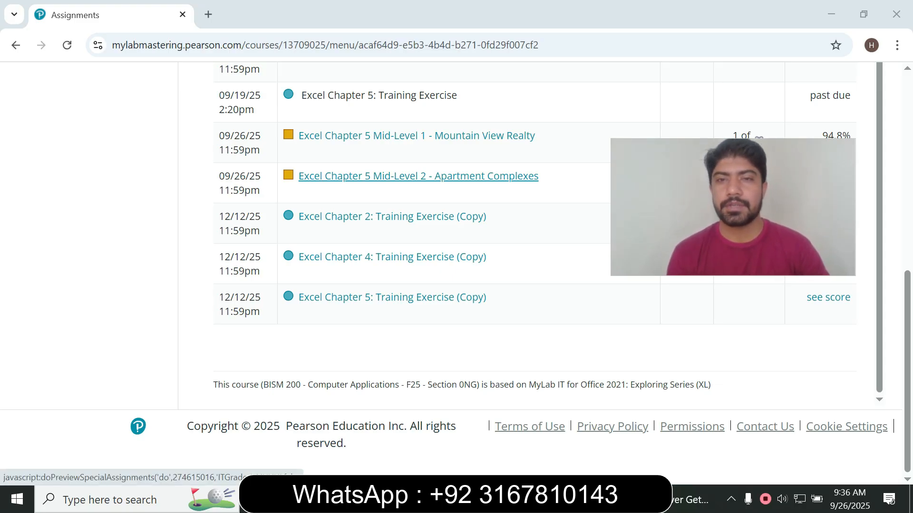
Start the Excel Chapter 5 Mid-Level 2 - Apartment Complexes assignment and download all of its starting files
click(418, 176)
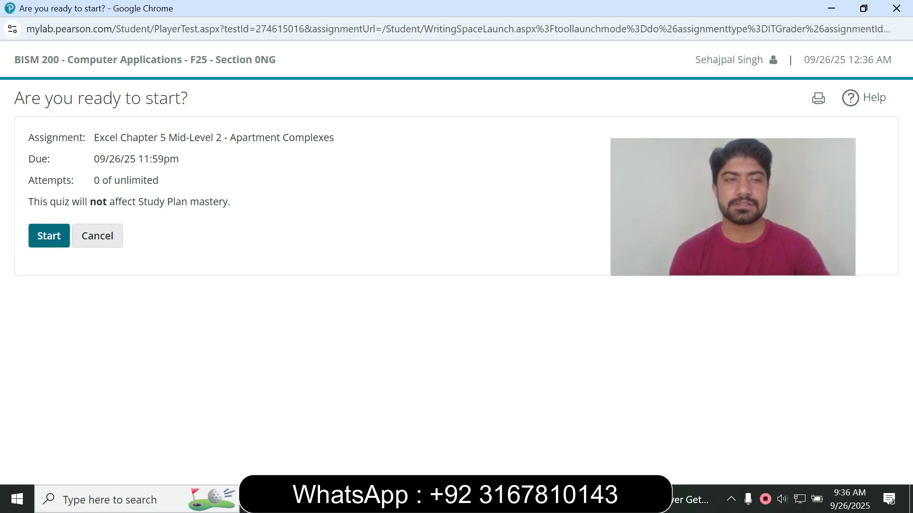
click(49, 236)
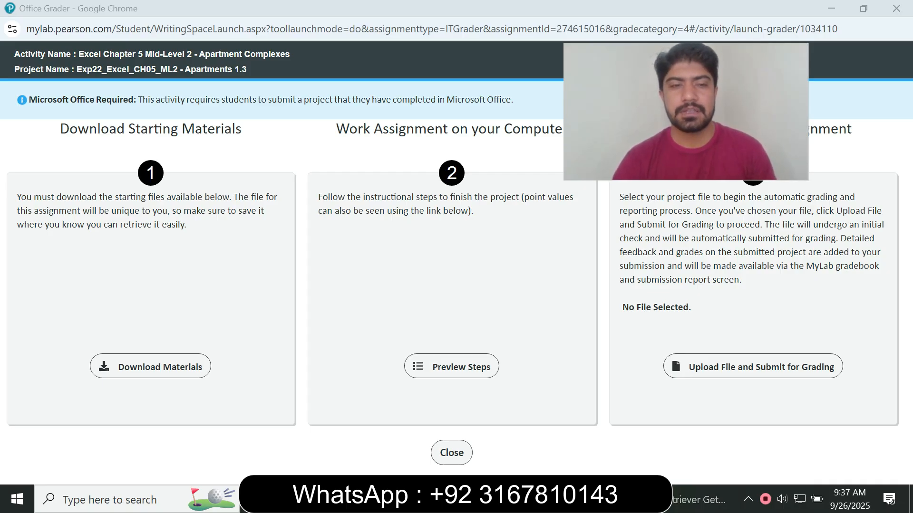
click(150, 367)
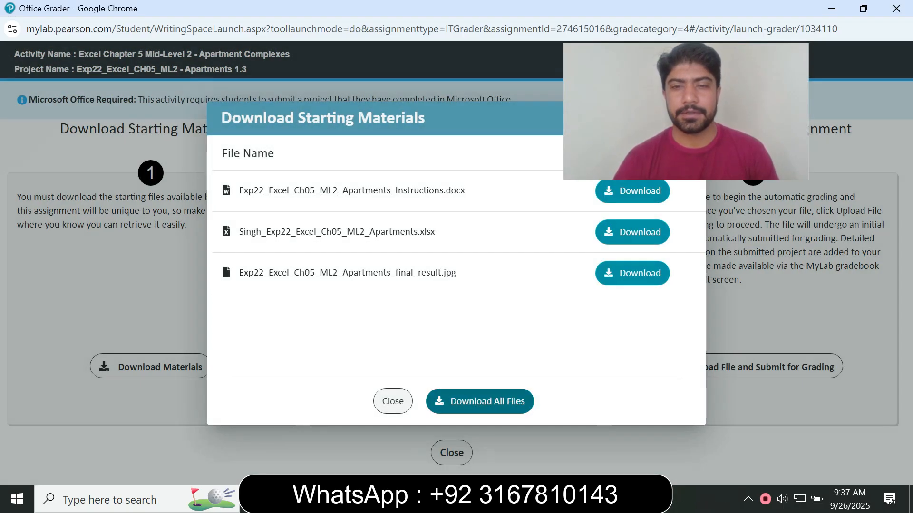
click(479, 401)
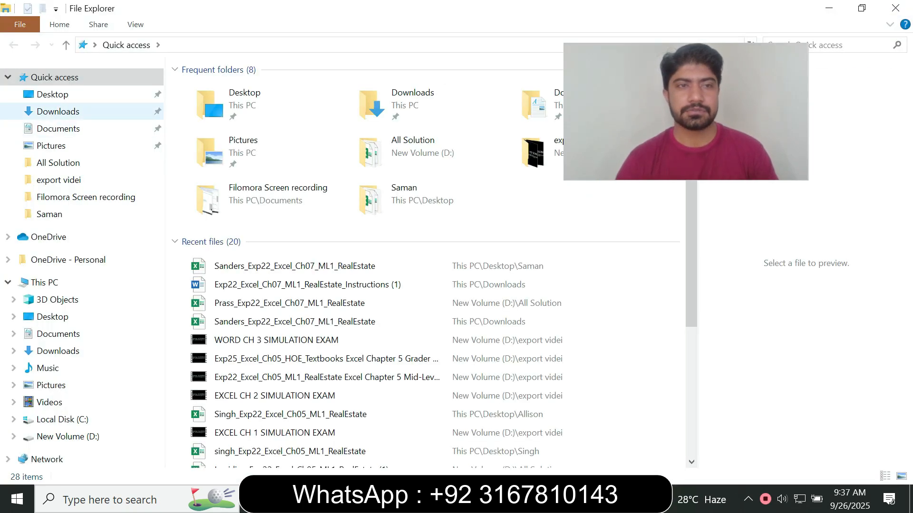
Open the downloaded Exp22_Excel_Ch05_ML2_Apartments instructions and workbook from the Downloads folder, and enable editing in both files
click(58, 111)
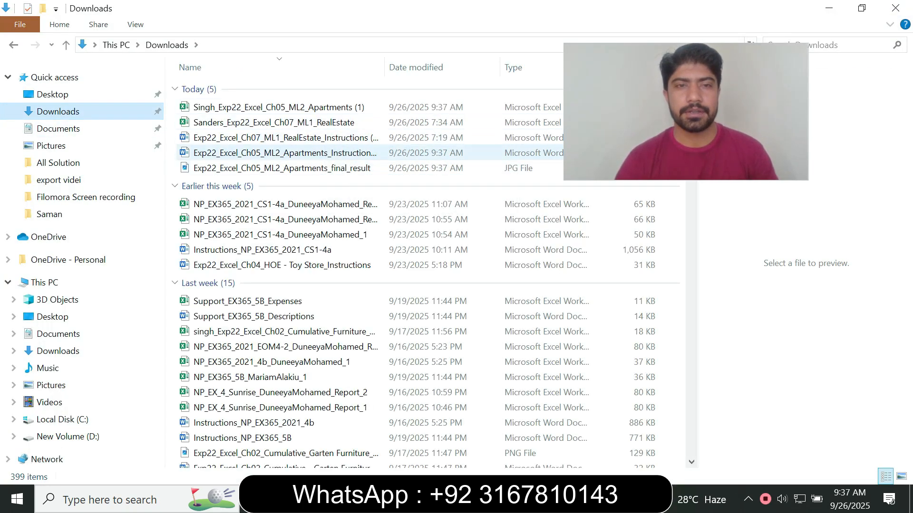
click(285, 153)
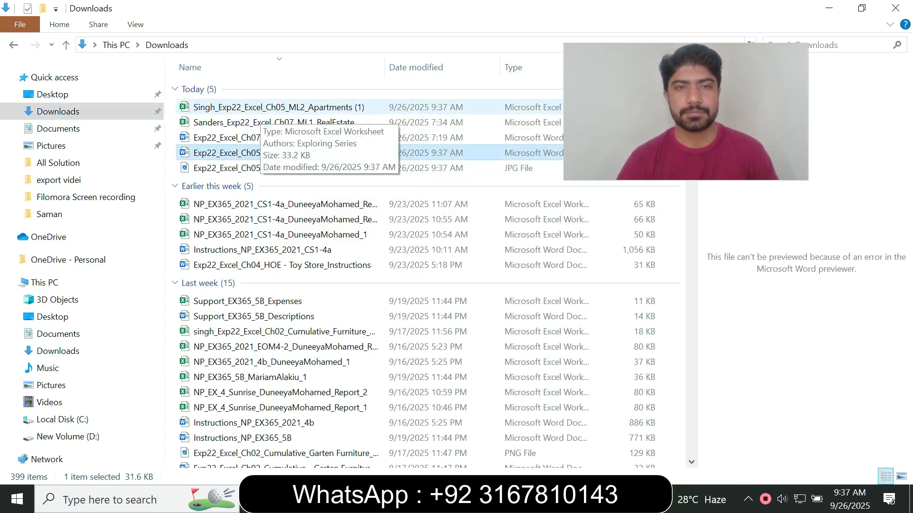
double_click(260, 109)
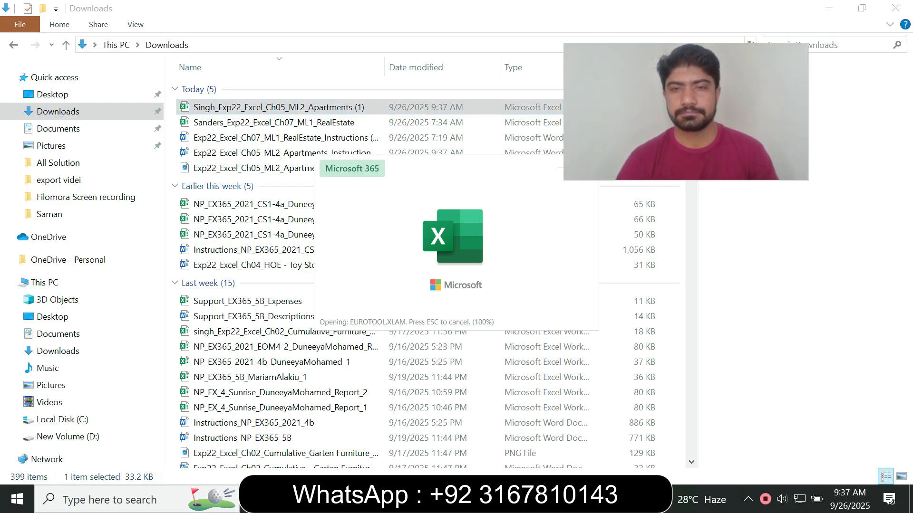
click(548, 283)
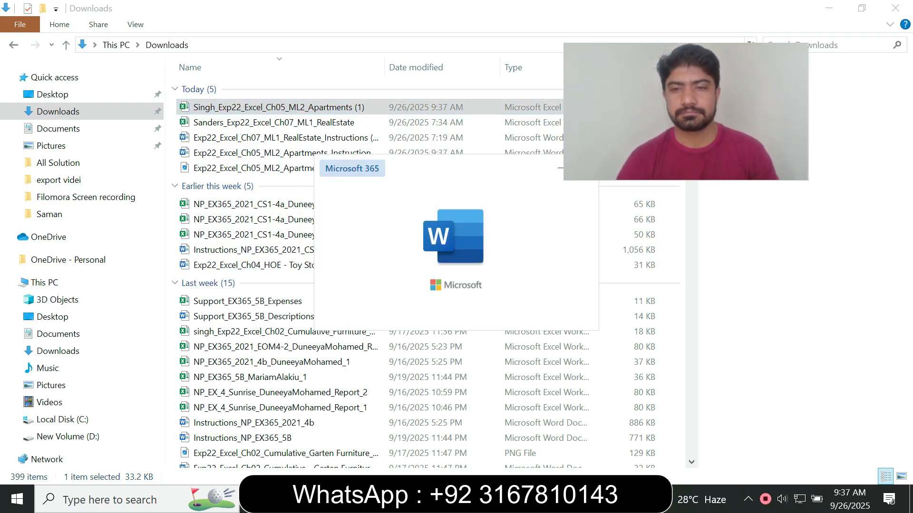
click(573, 67)
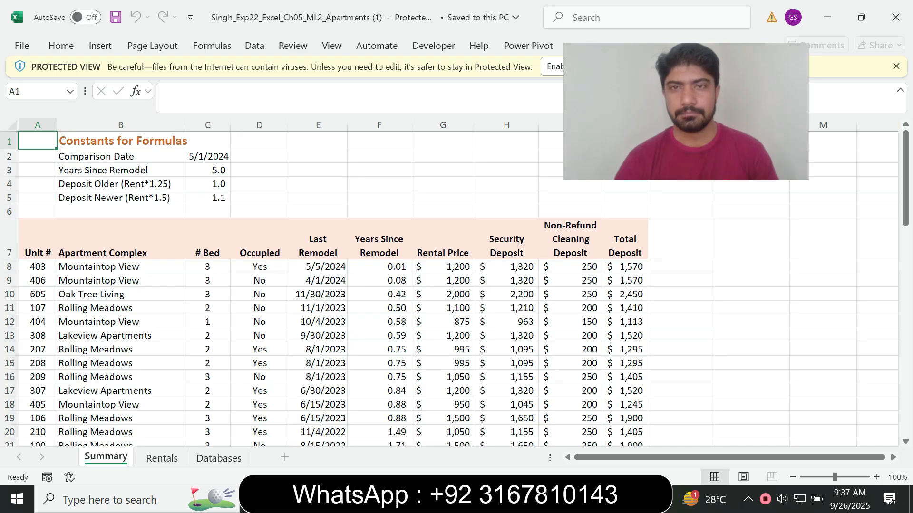
click(573, 66)
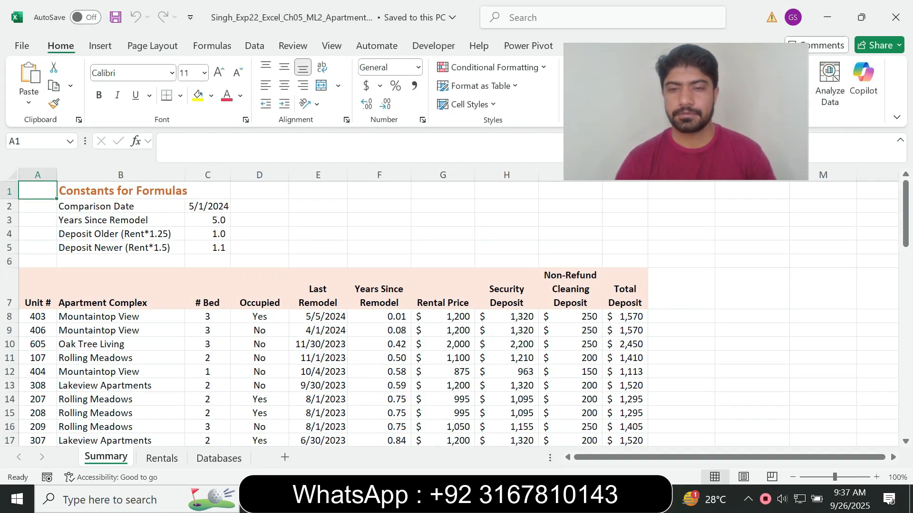
In the Word instructions, set the step 1 text to 12 pt with yellow highlighting, then check the Summary sheet in Excel
key(alt+Tab)
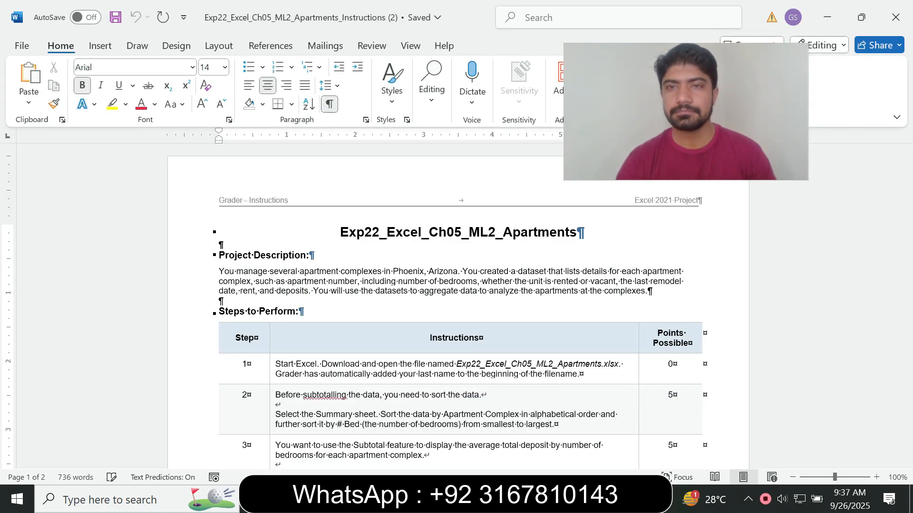
key(alt+Tab)
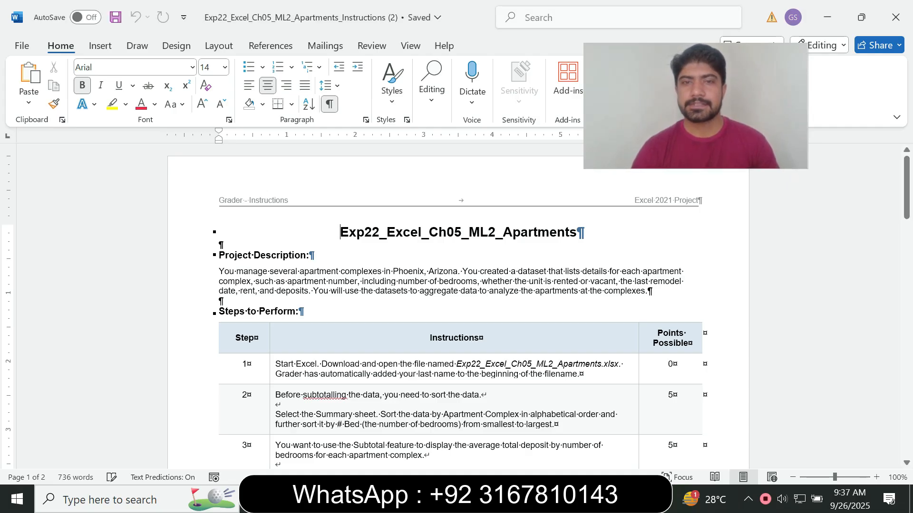
drag(341, 232, 576, 233)
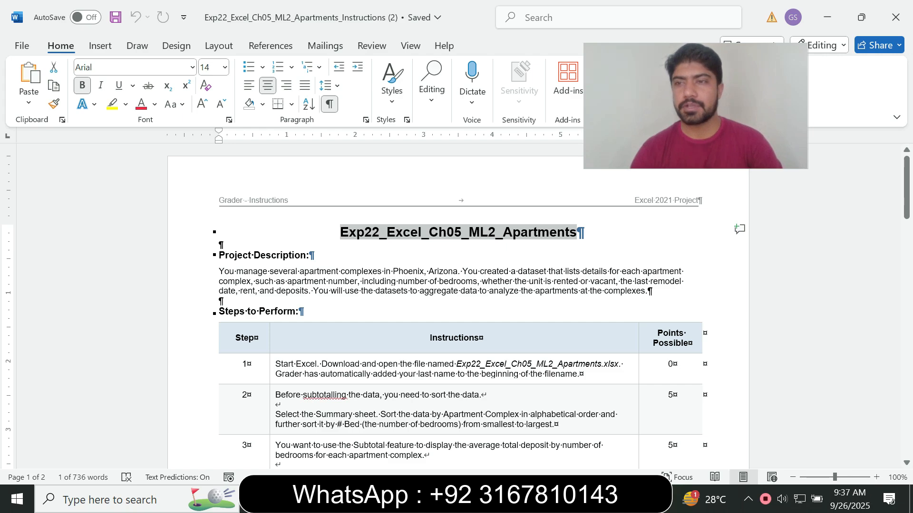
mouse_move(906, 186)
mouse_down()
mouse_move(906, 370)
mouse_move(906, 201)
mouse_up()
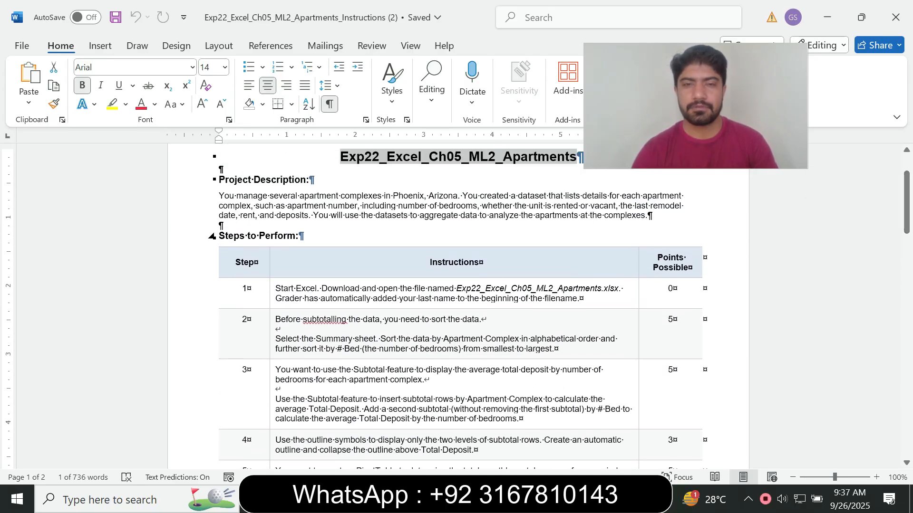
click(272, 299)
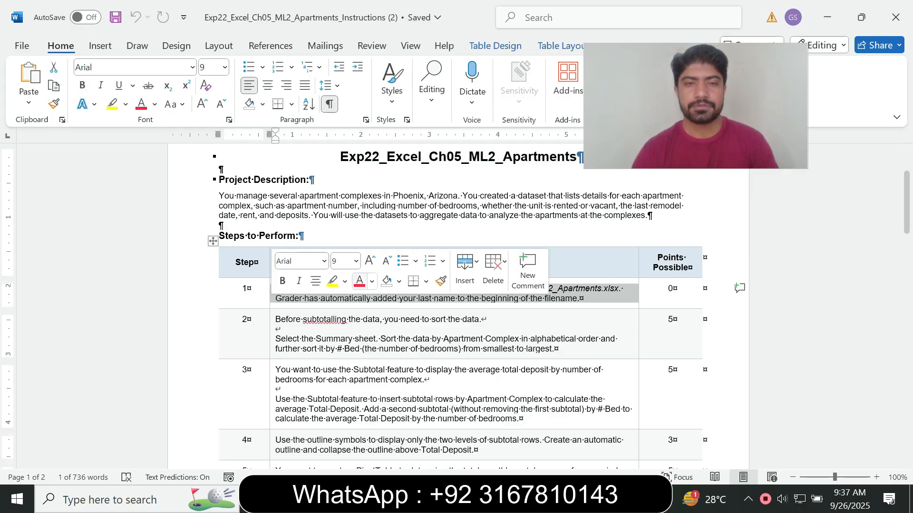
click(356, 261)
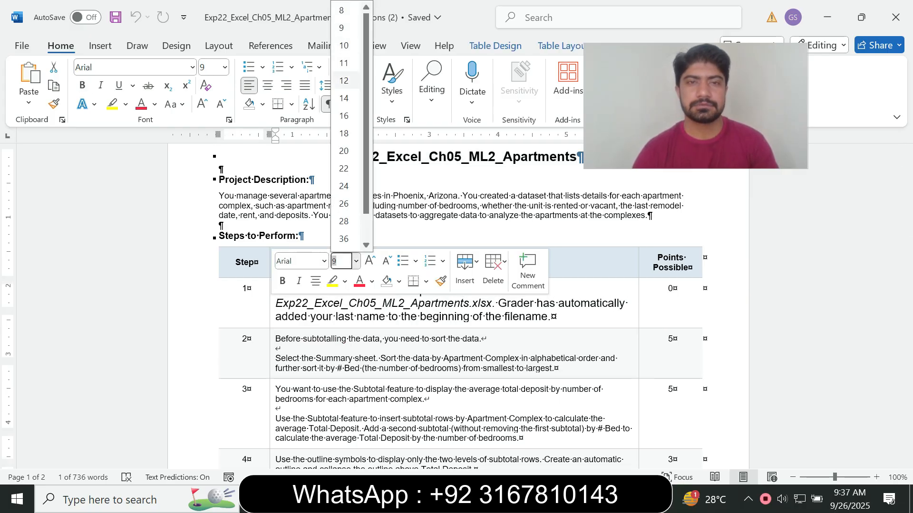
click(344, 80)
click(112, 104)
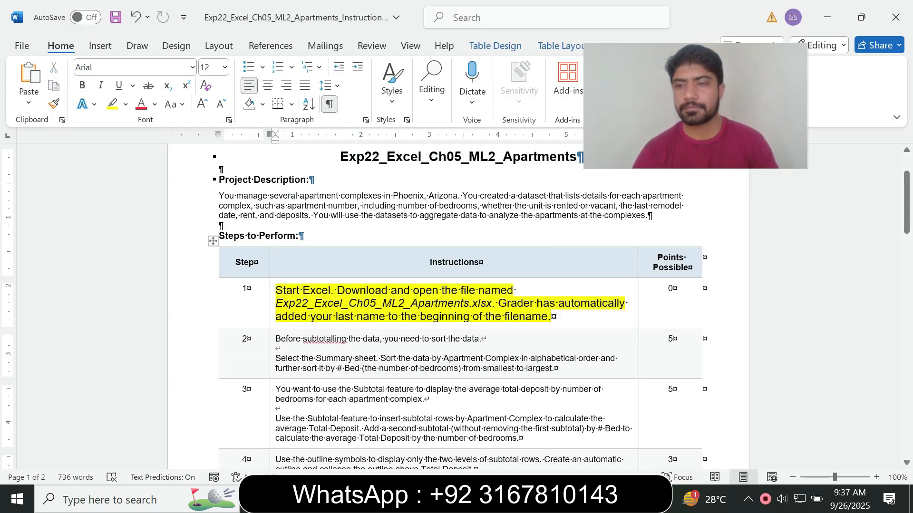
ctrl+scroll(456, 304, up, 2)
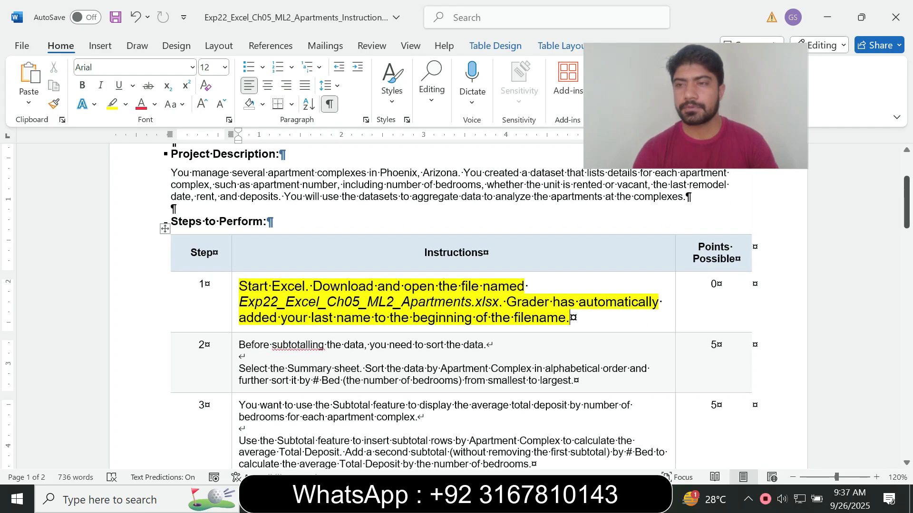
scroll(456, 304, down, 2)
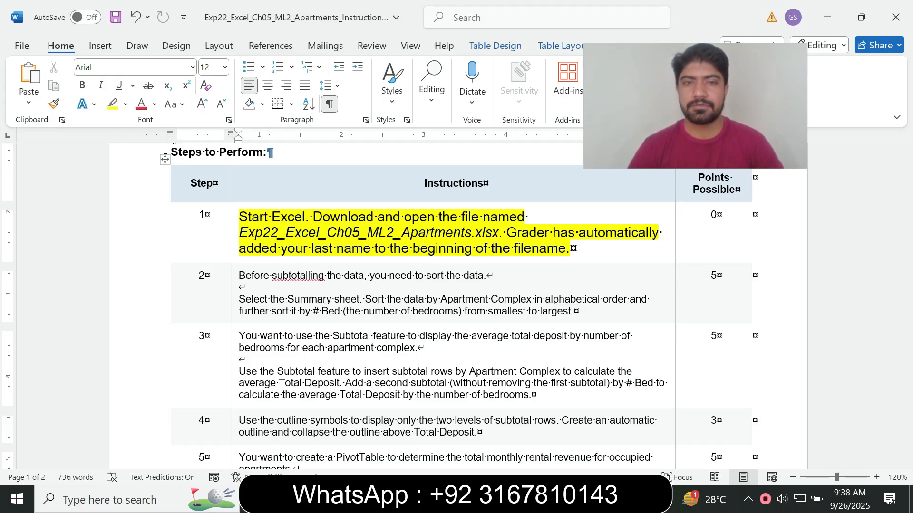
key(alt+Tab)
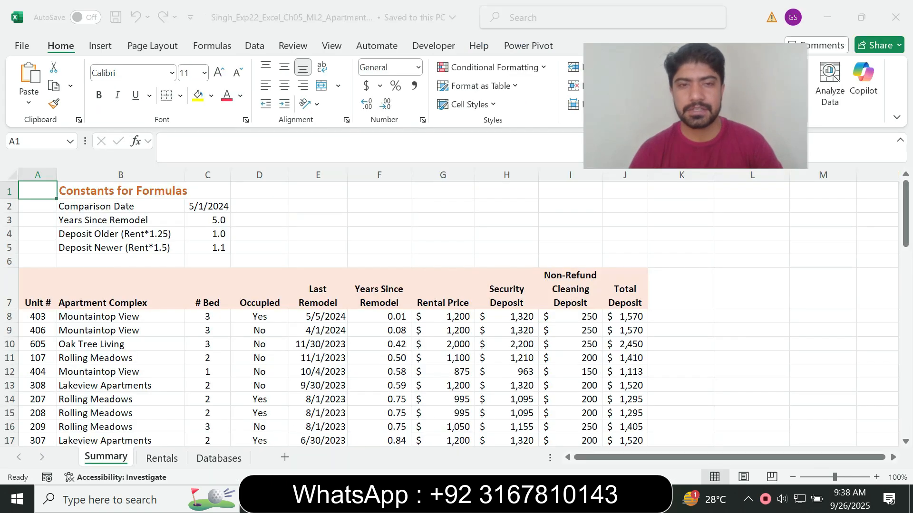
click(317, 289)
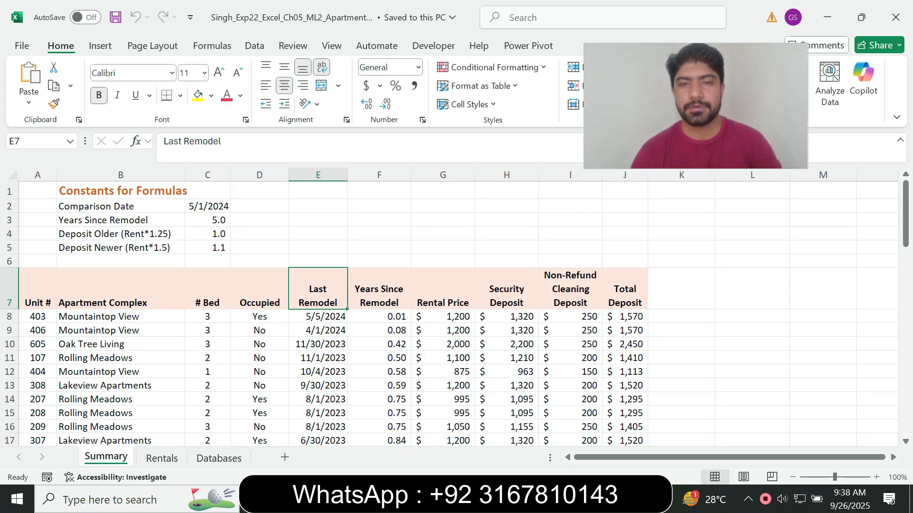
Switch back to the Word instructions, set the step 1 text to 9 pt and remove its highlighting
key(alt+Tab)
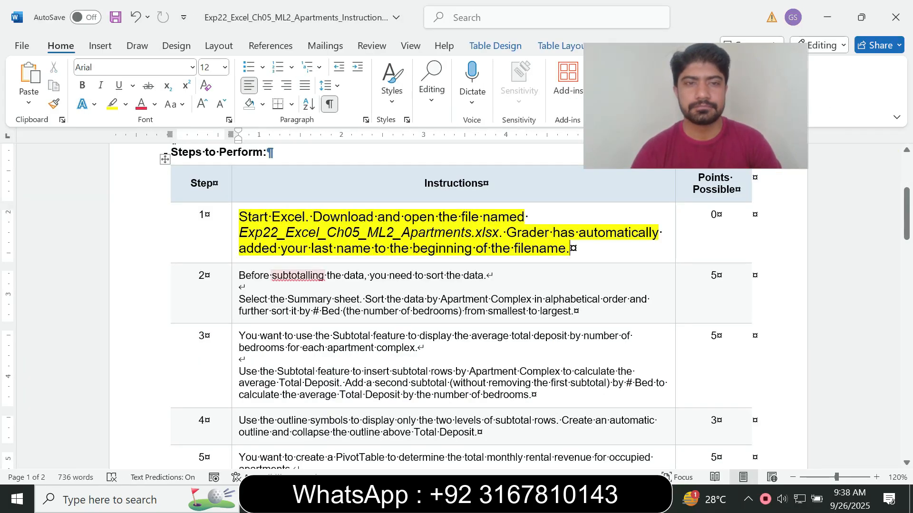
click(235, 249)
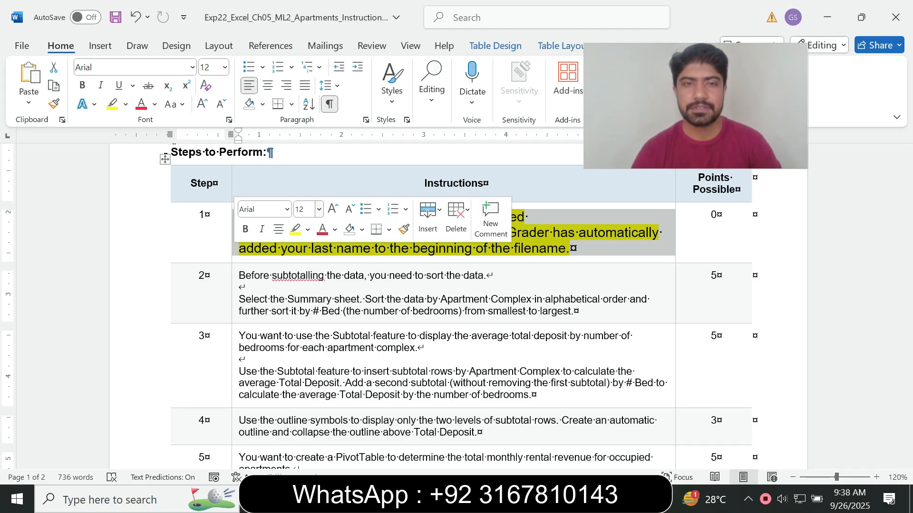
click(319, 209)
click(307, 246)
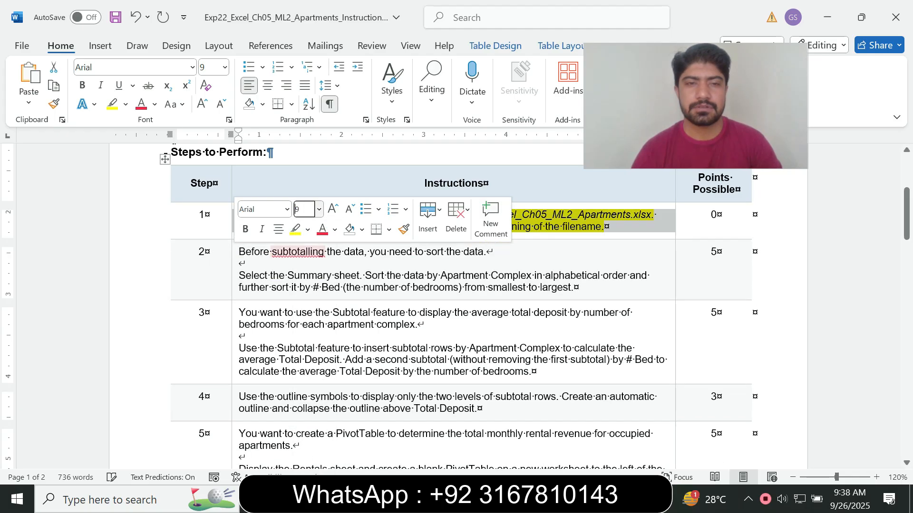
click(307, 229)
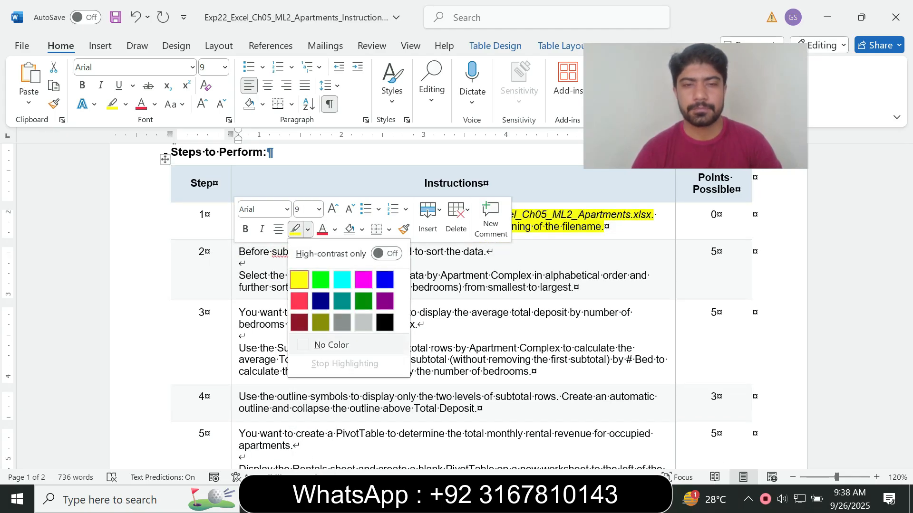
click(331, 345)
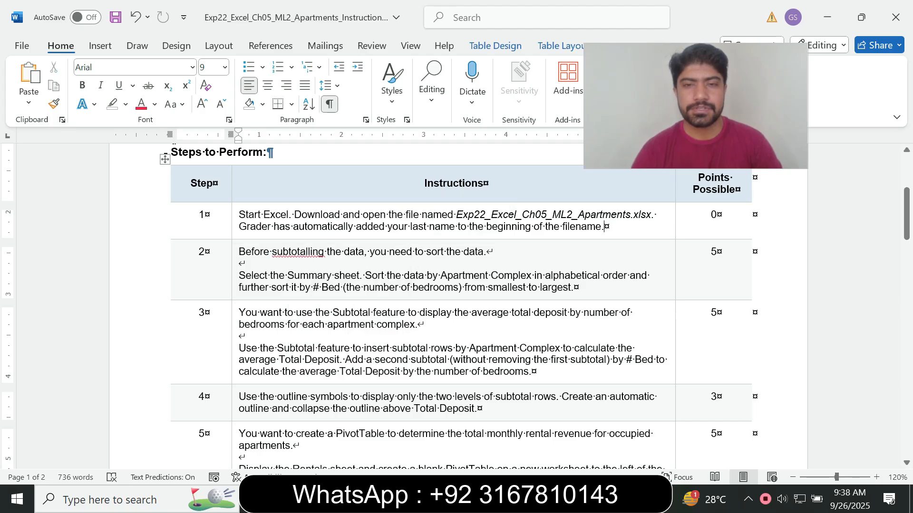
Set the step 2 instruction text to 12 pt and highlight it in turquoise
click(235, 287)
click(320, 246)
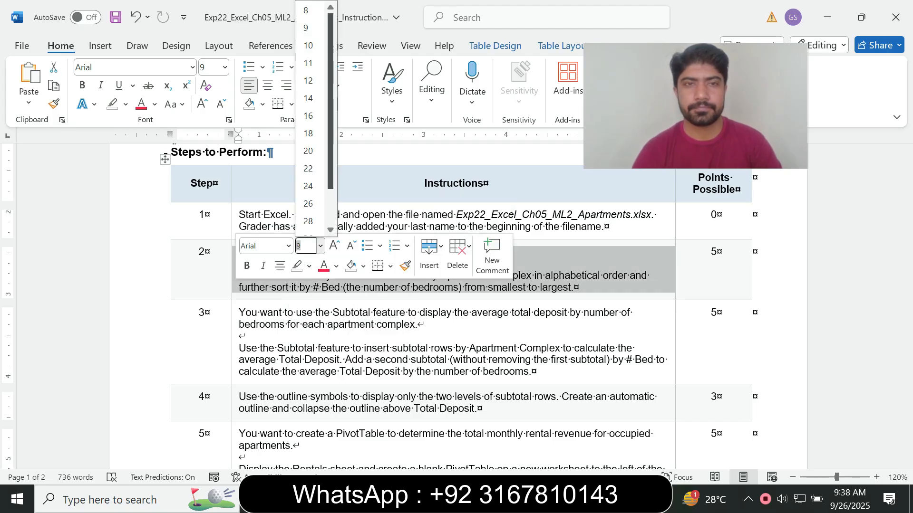
click(308, 81)
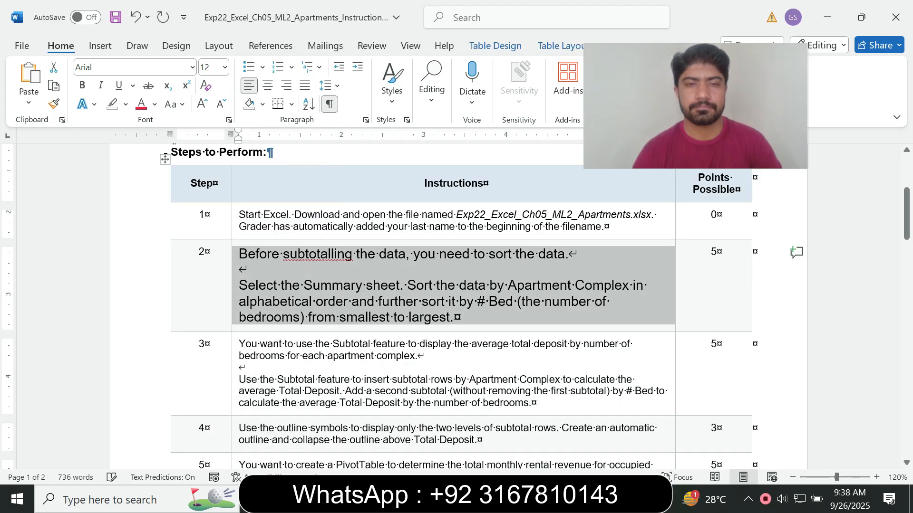
click(125, 105)
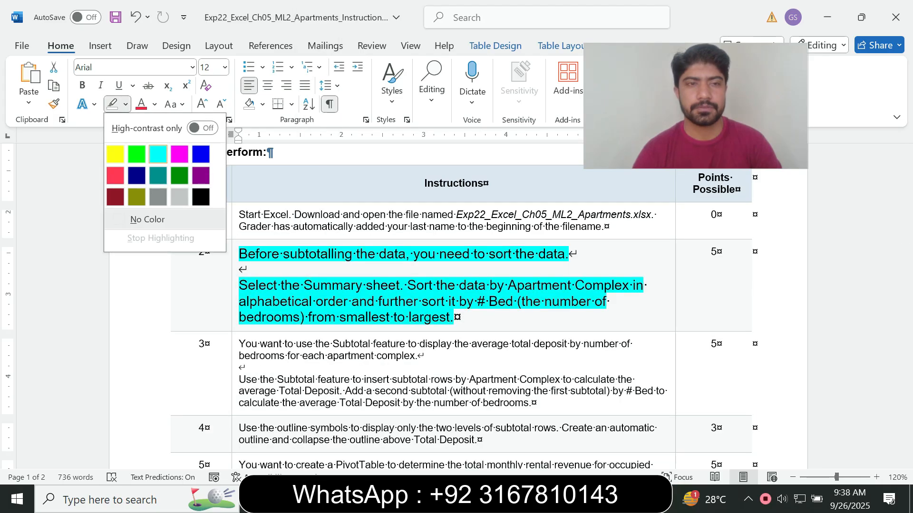
click(158, 154)
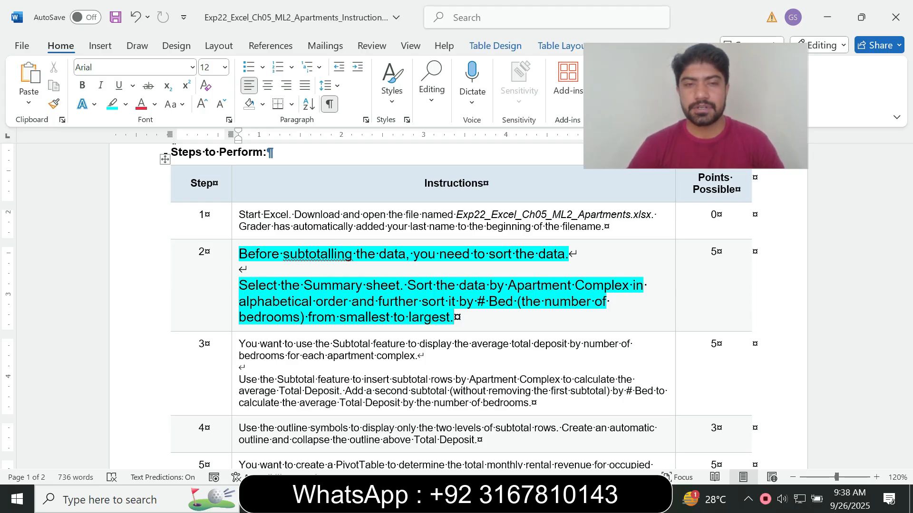
Review step 2's requirements on selecting the Summary sheet and sorting by Apartment Complex against the workbook in Excel
drag(239, 285, 365, 285)
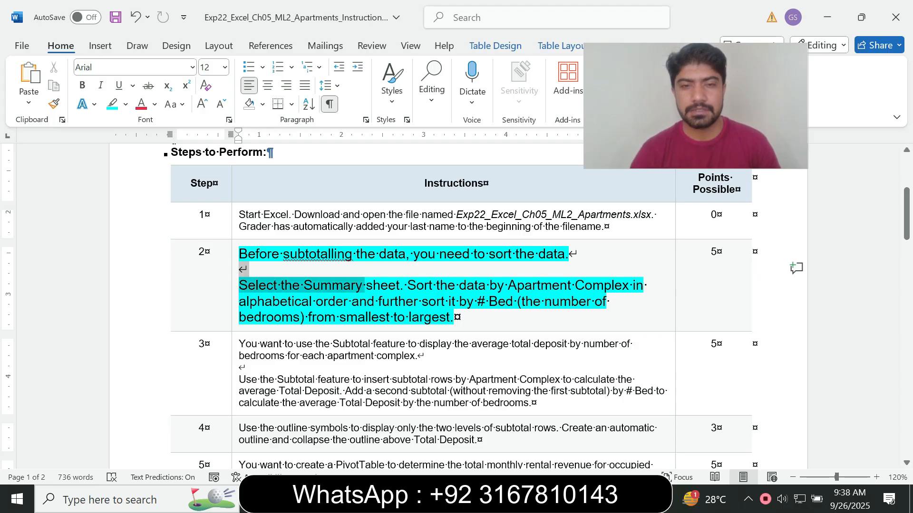
key(alt+Tab)
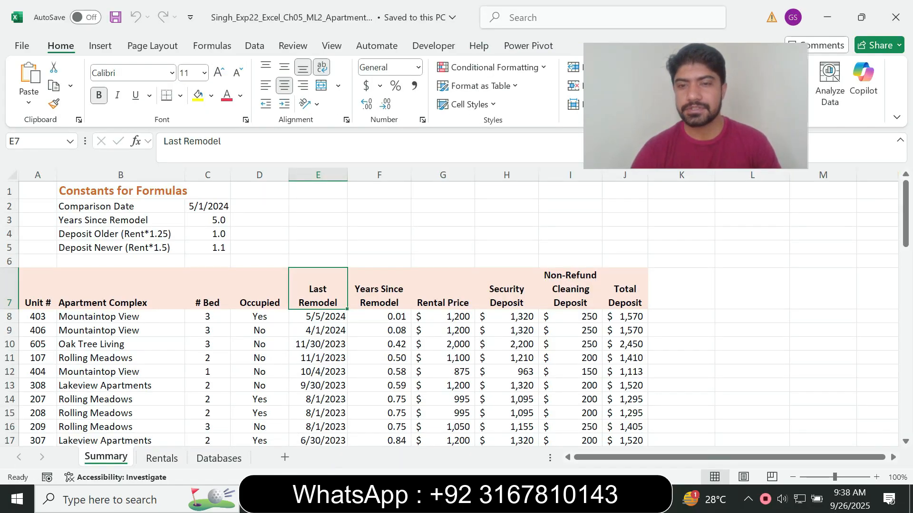
key(alt+Tab)
click(407, 286)
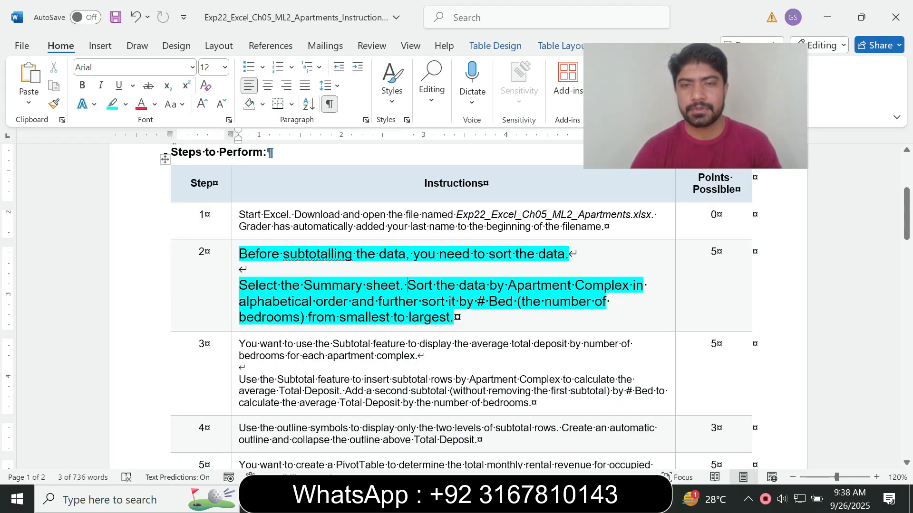
drag(407, 286, 633, 286)
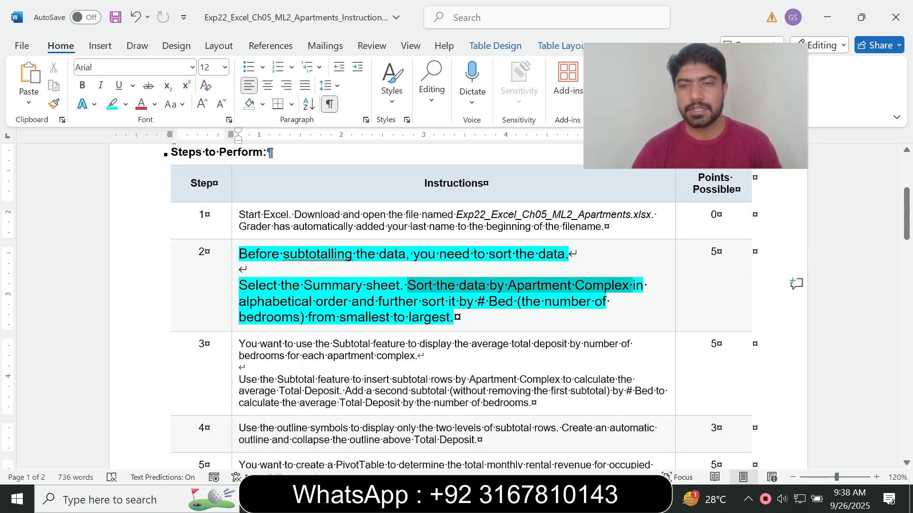
key(alt+Tab)
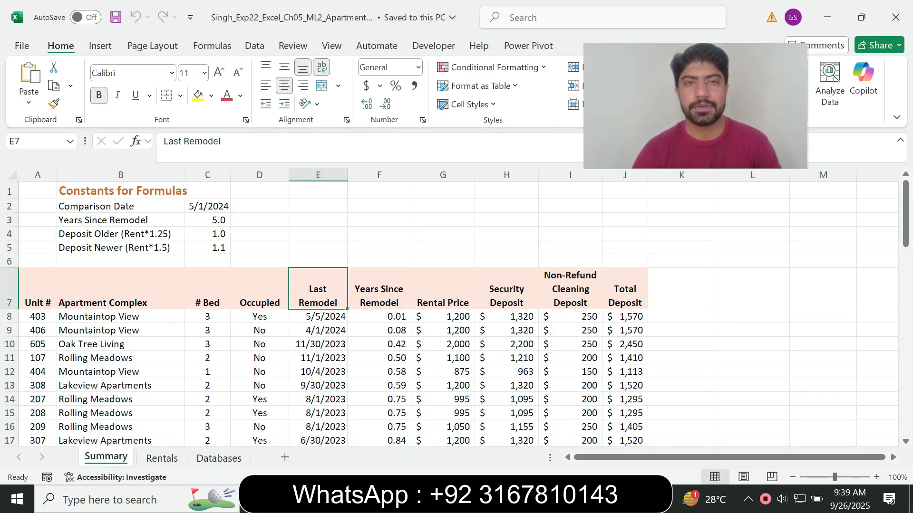
Start a custom sort of the Summary sheet's apartment data with Apartment Complex as the first level, ordered A to Z
click(254, 46)
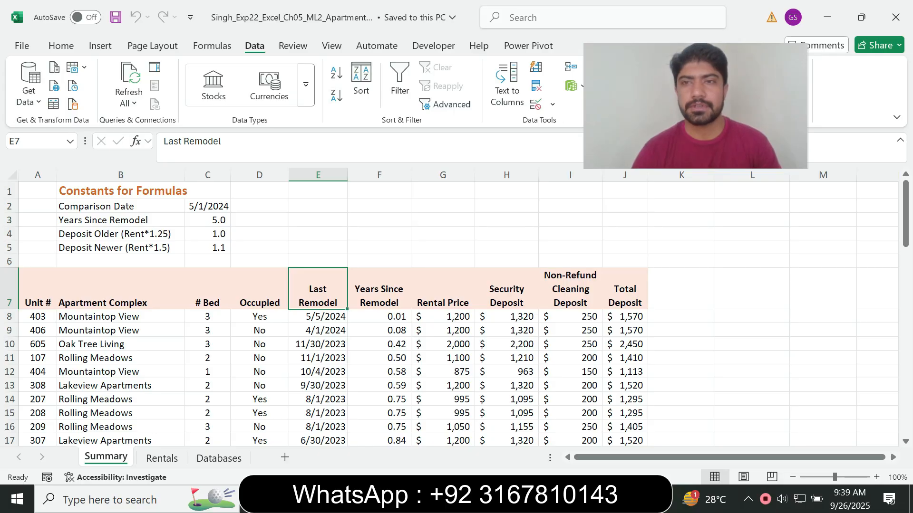
key(alt+Tab)
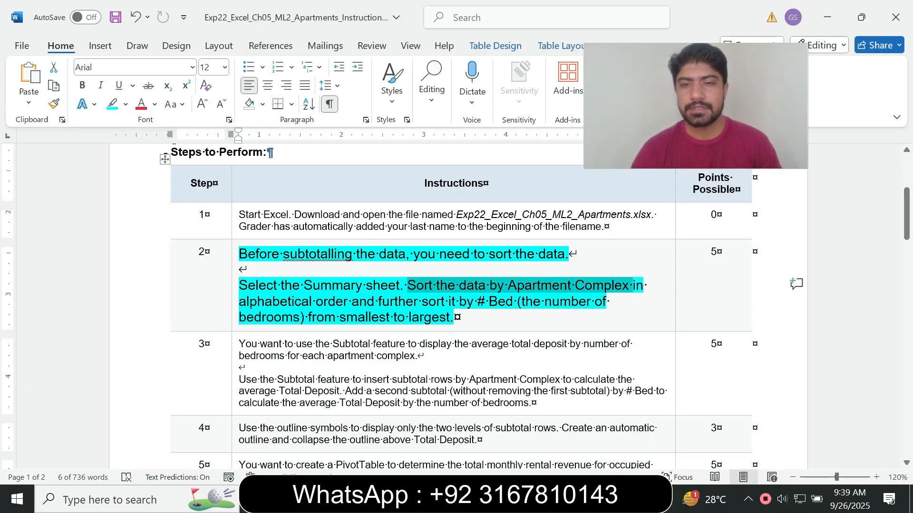
key(alt+Tab)
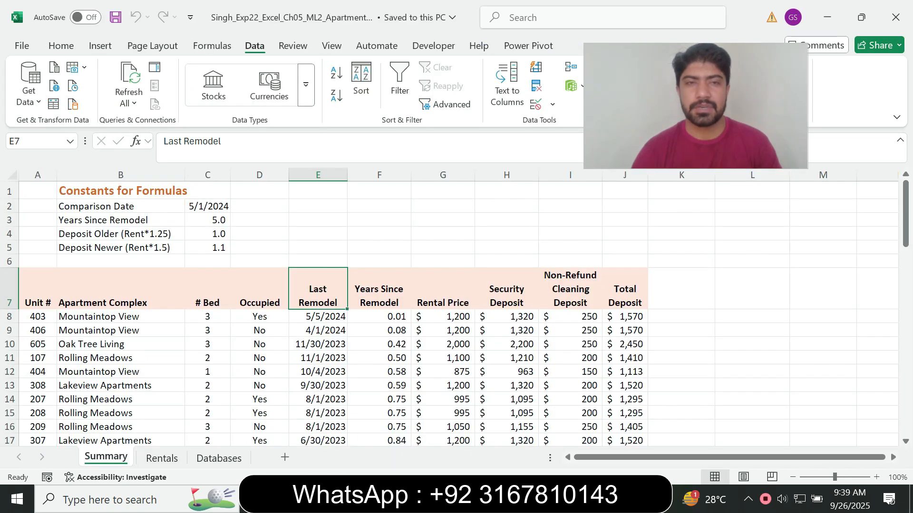
click(361, 81)
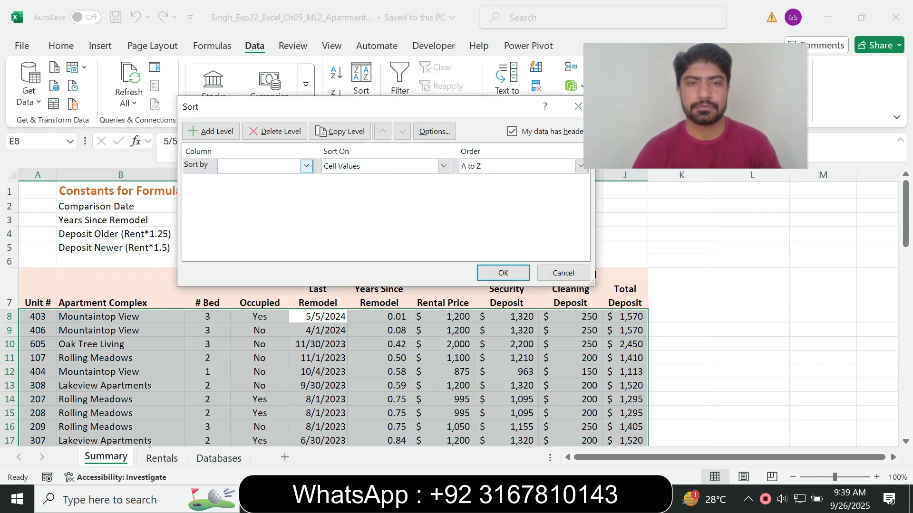
click(306, 166)
key(Down)
key(Return)
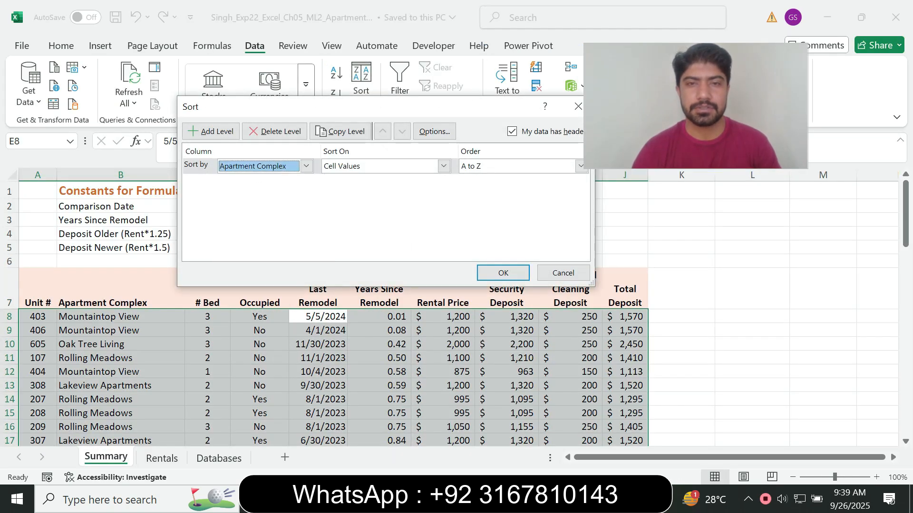
Check step 2 in Word, add a second sort level by # Bed, Smallest to Largest, in Excel and apply the sort
key(alt+Tab)
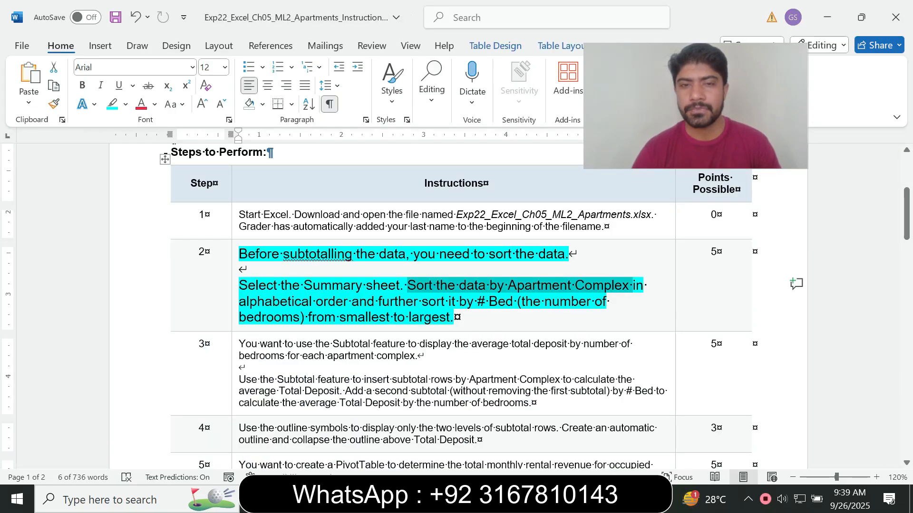
key(alt+Tab)
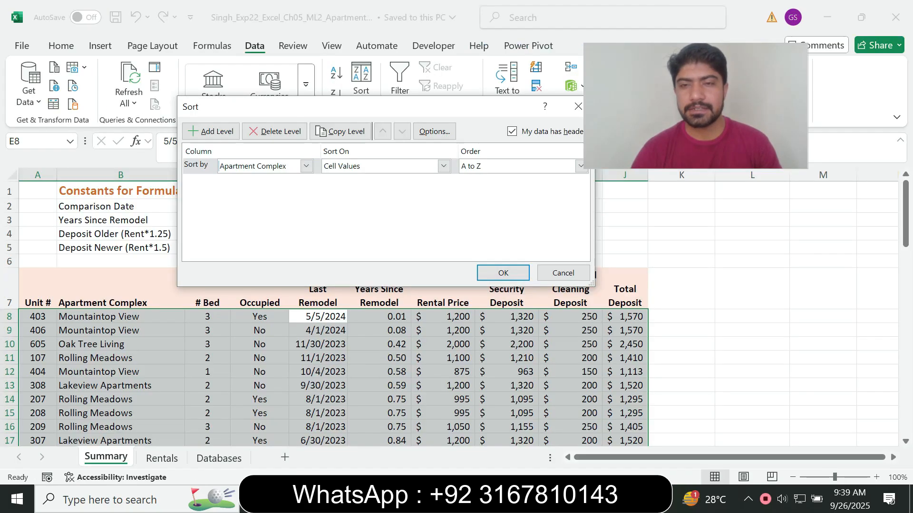
key(alt+Tab)
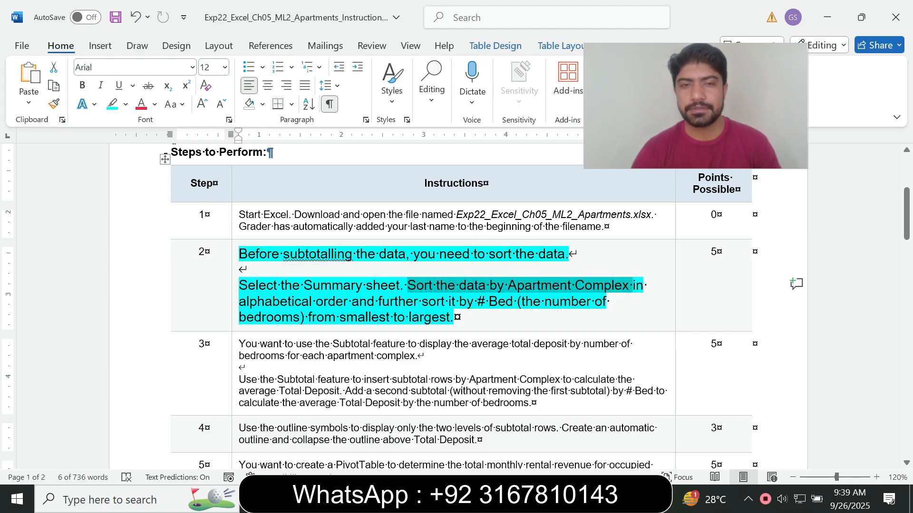
drag(378, 302, 516, 301)
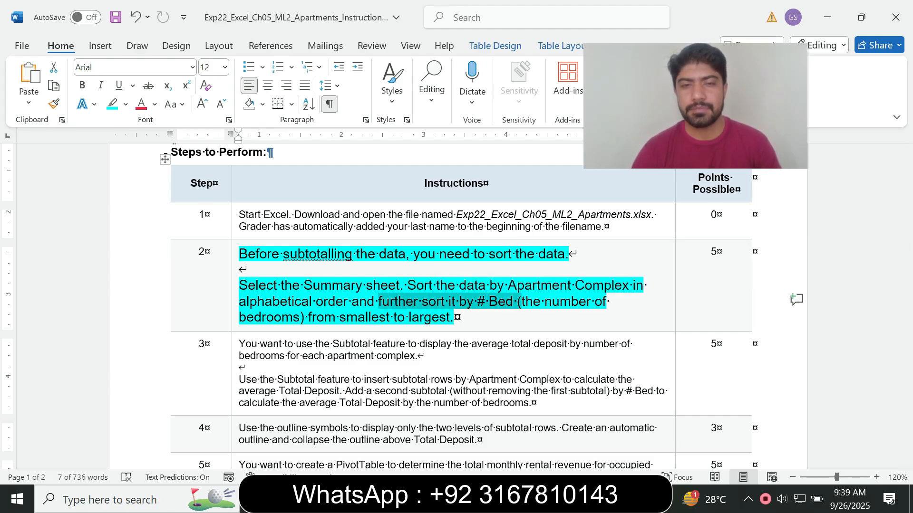
key(alt+Tab)
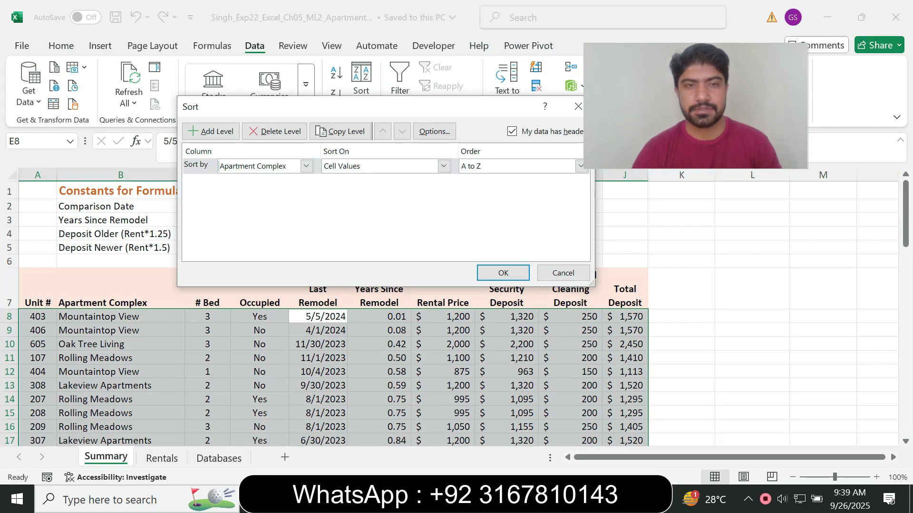
click(211, 132)
click(306, 182)
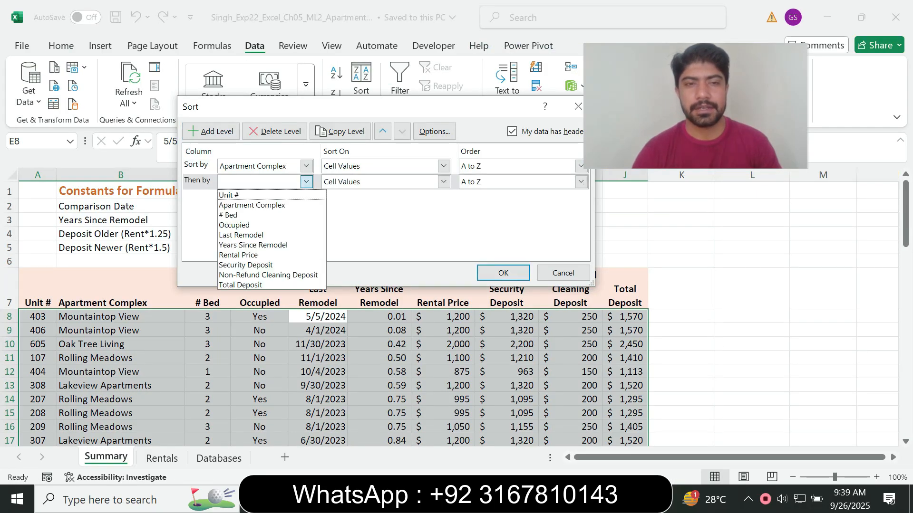
click(247, 210)
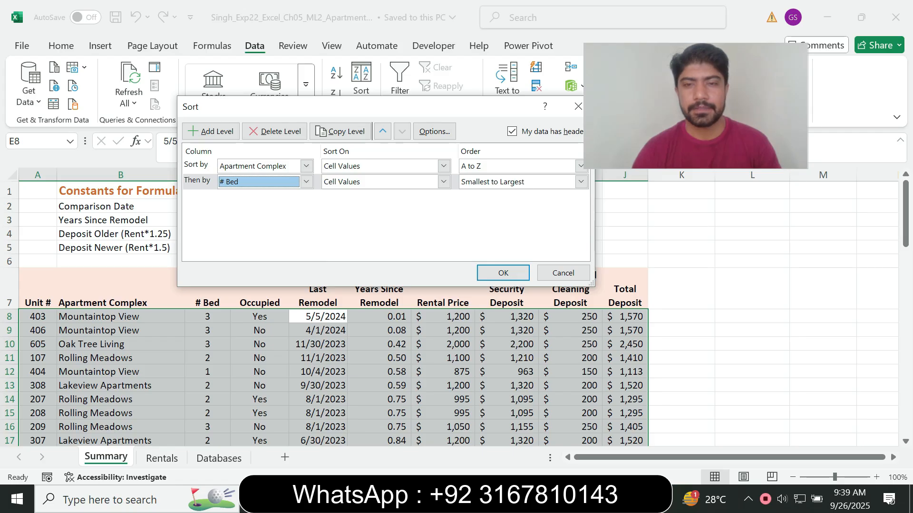
key(alt+Tab)
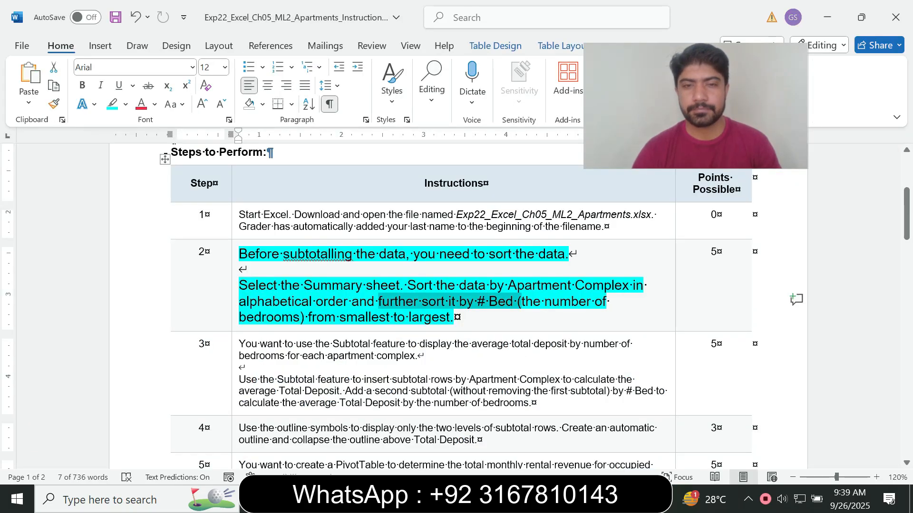
key(alt+Tab)
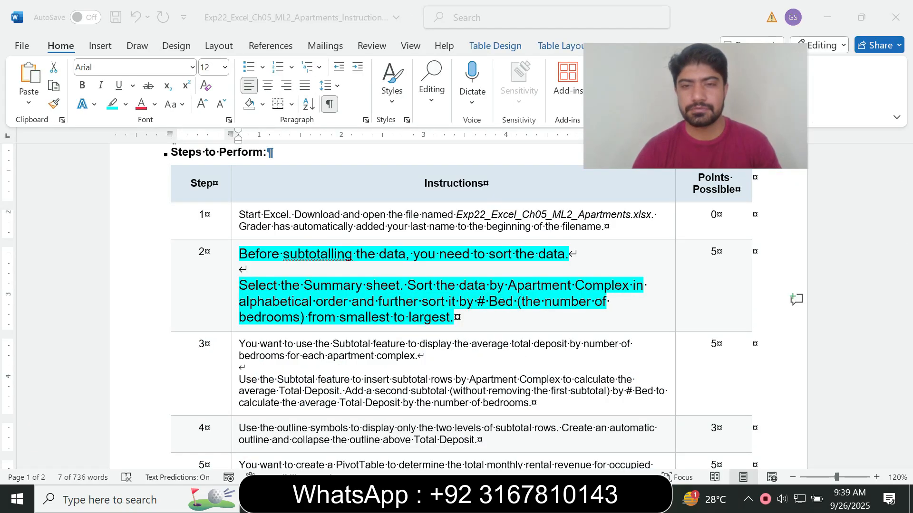
click(503, 273)
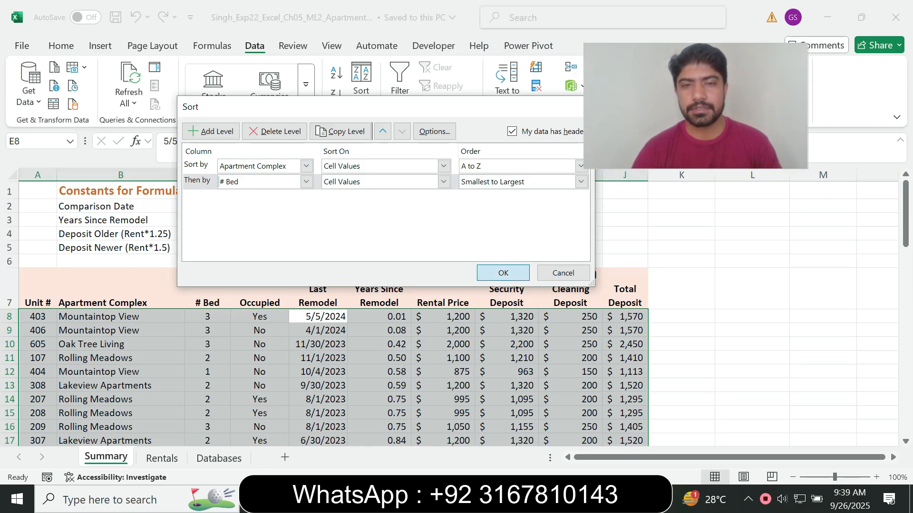
Switch to the Word instructions, set the step 2 text back to 9 pt and remove its highlighting
key(alt+Tab)
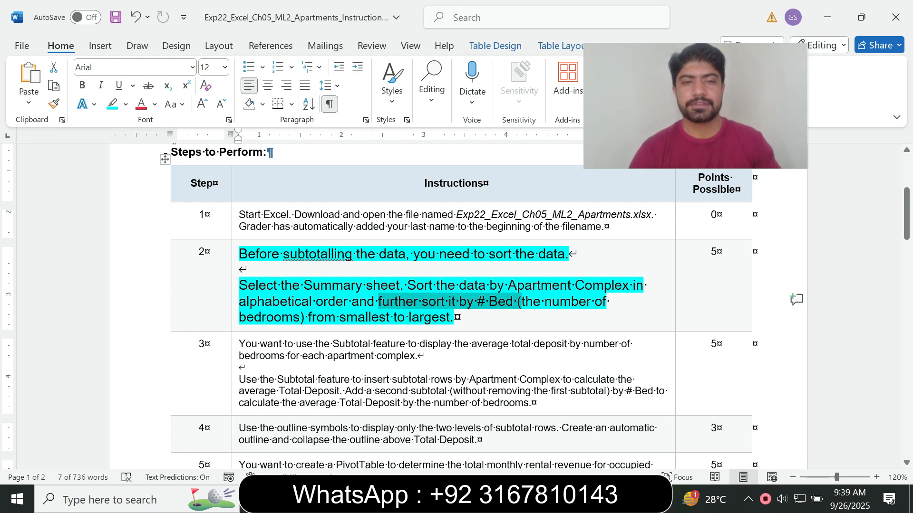
triple_click(350, 258)
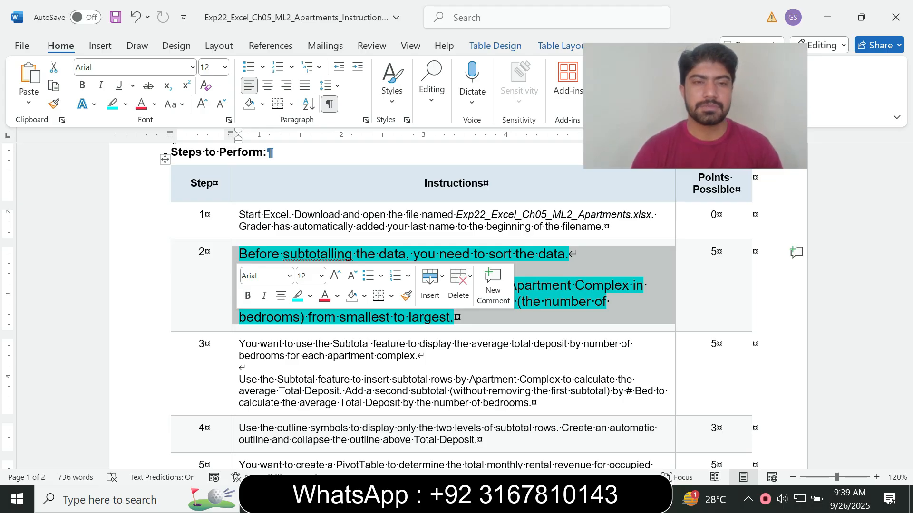
click(321, 276)
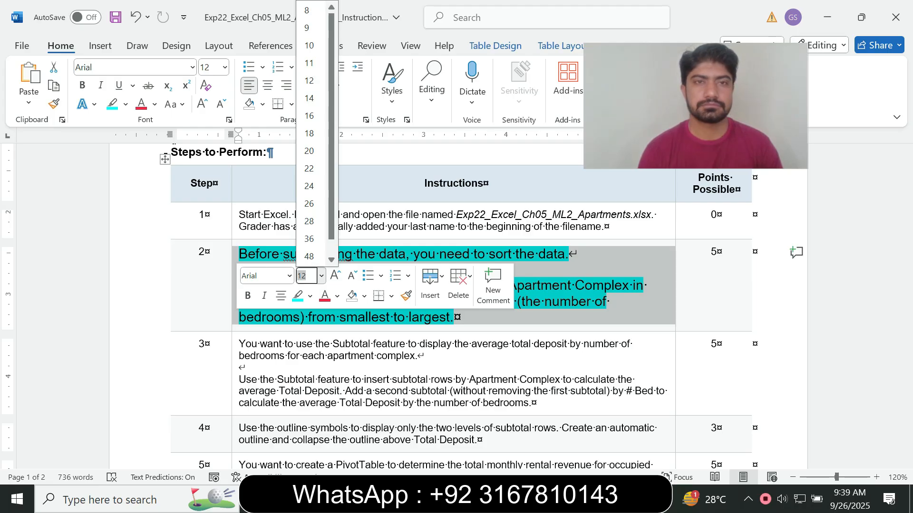
click(308, 27)
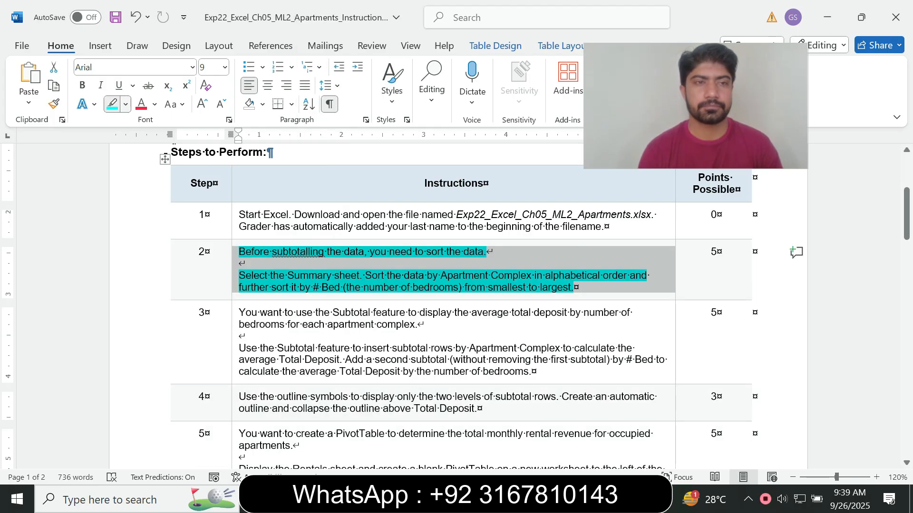
click(126, 104)
click(148, 219)
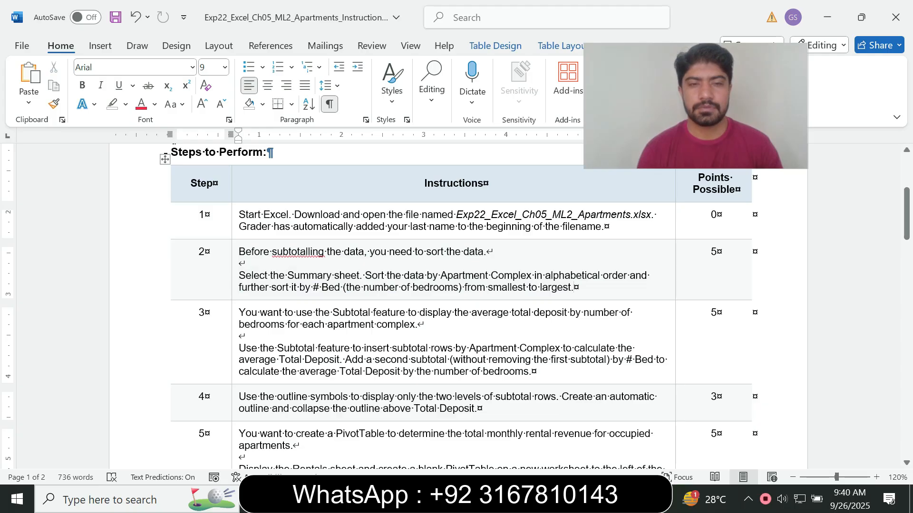
Set the step 3 instruction text to 14 pt and highlight it in turquoise
click(235, 348)
click(317, 308)
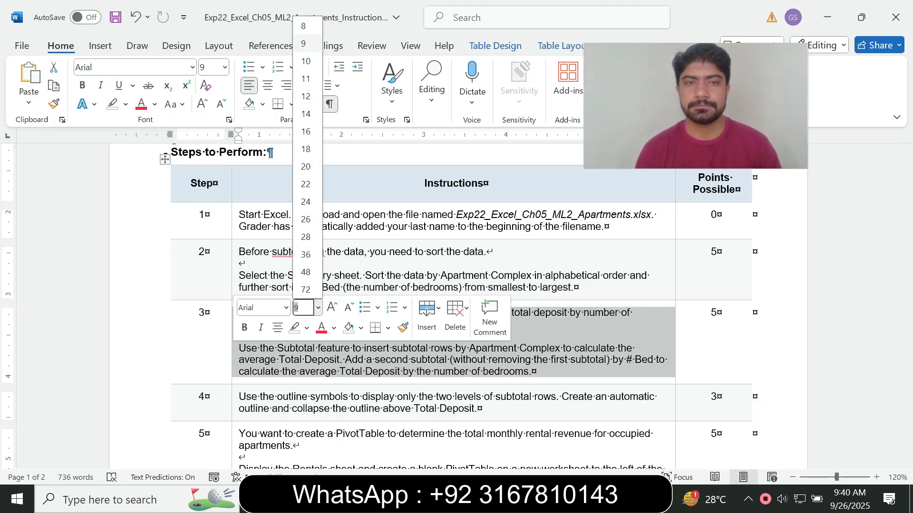
click(308, 117)
click(126, 104)
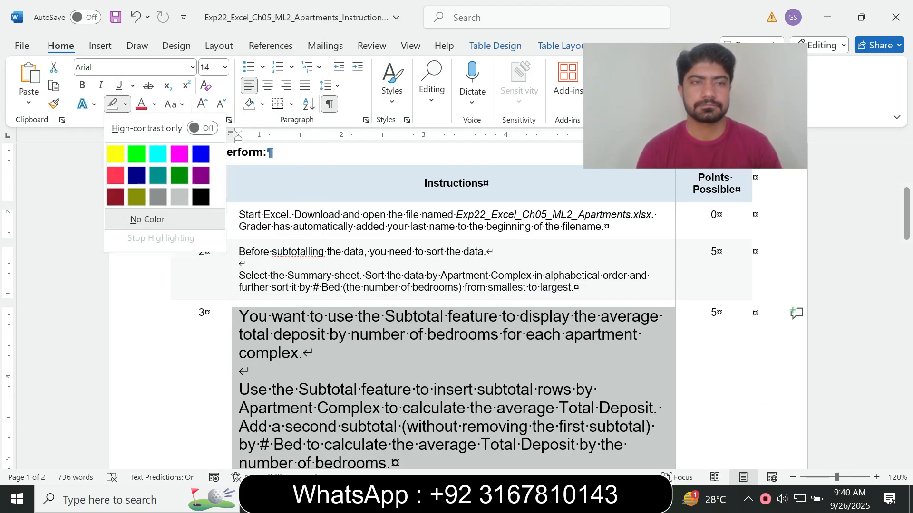
click(158, 154)
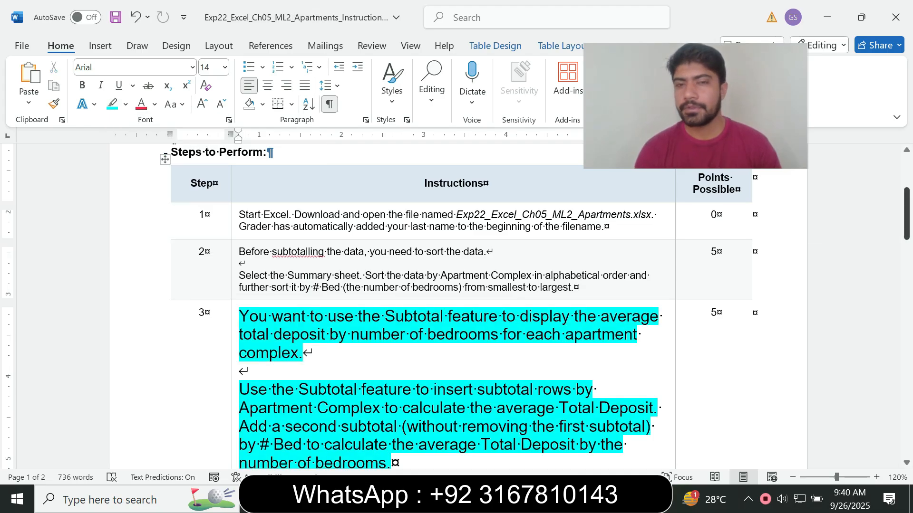
scroll(456, 307, down, 2)
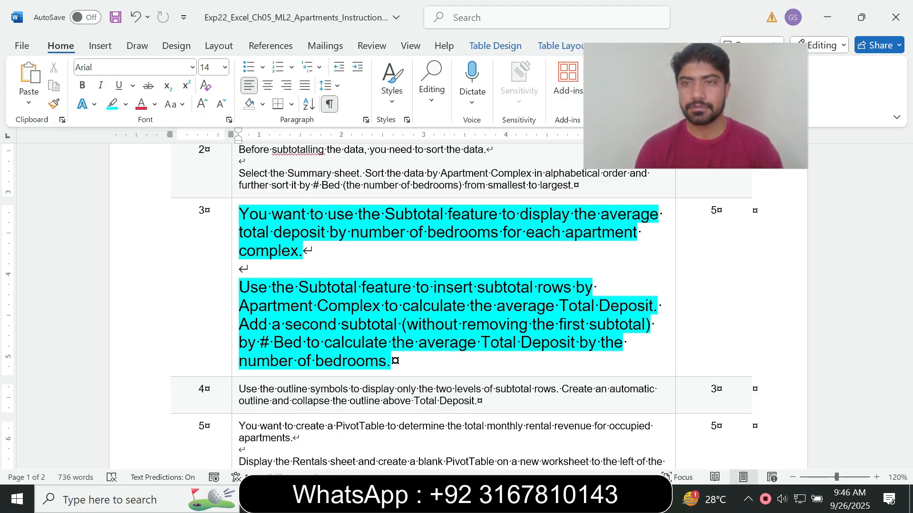
Switch to Excel and open the Subtotal settings for the sorted apartment data on the Summary sheet
key(alt+Tab)
click(260, 358)
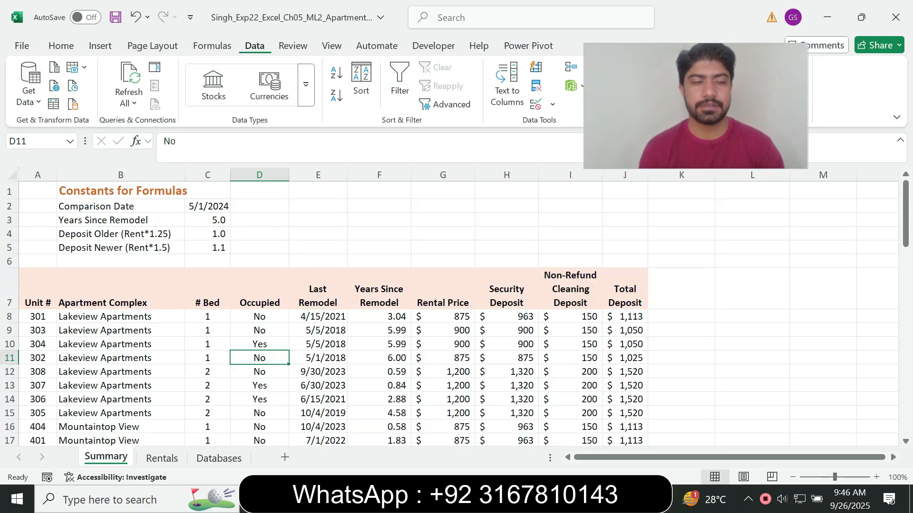
drag(695, 106, 481, 190)
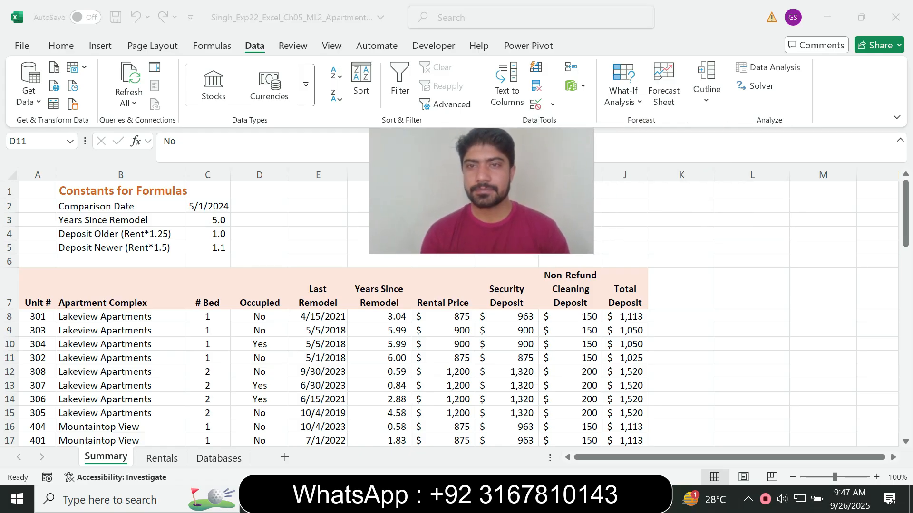
click(707, 91)
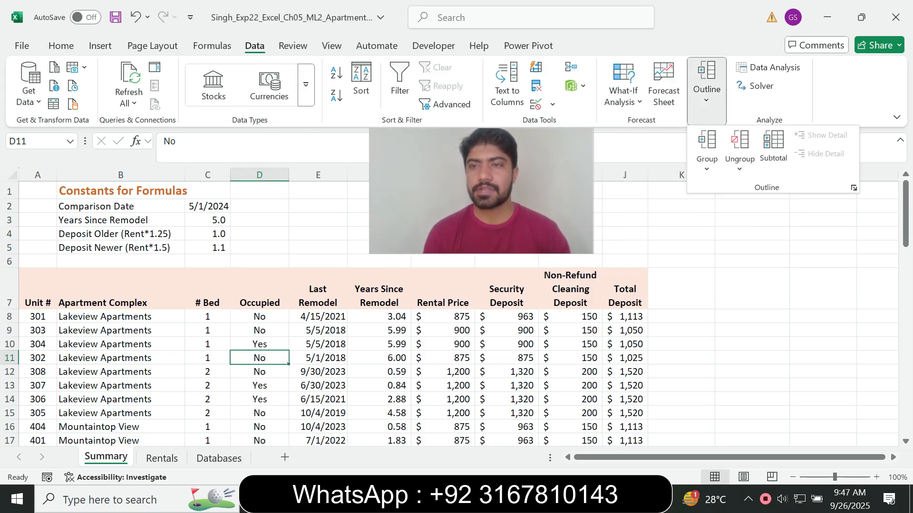
click(773, 152)
drag(514, 188, 709, 103)
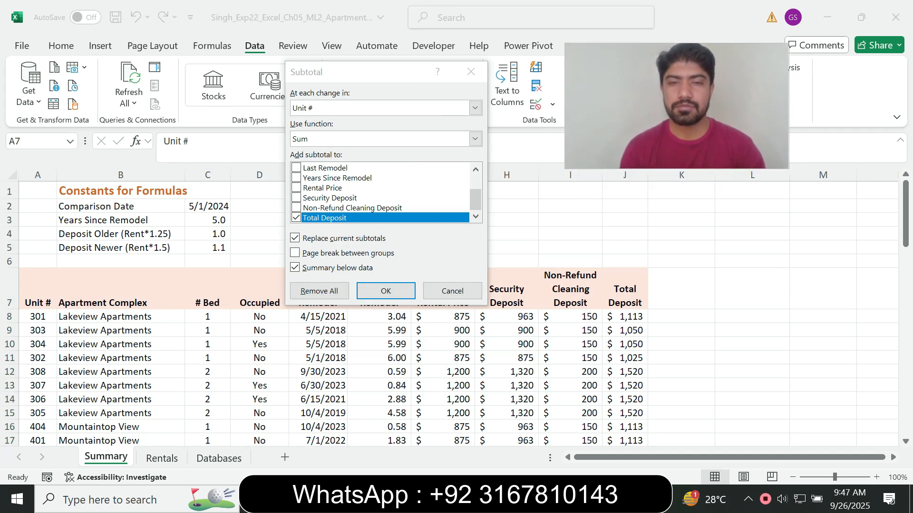
Check step 3 in Word and, in Excel, insert subtotals at each change in Apartment Complex using Average on Total Deposit
key(alt+Tab)
drag(272, 287, 475, 288)
click(372, 306)
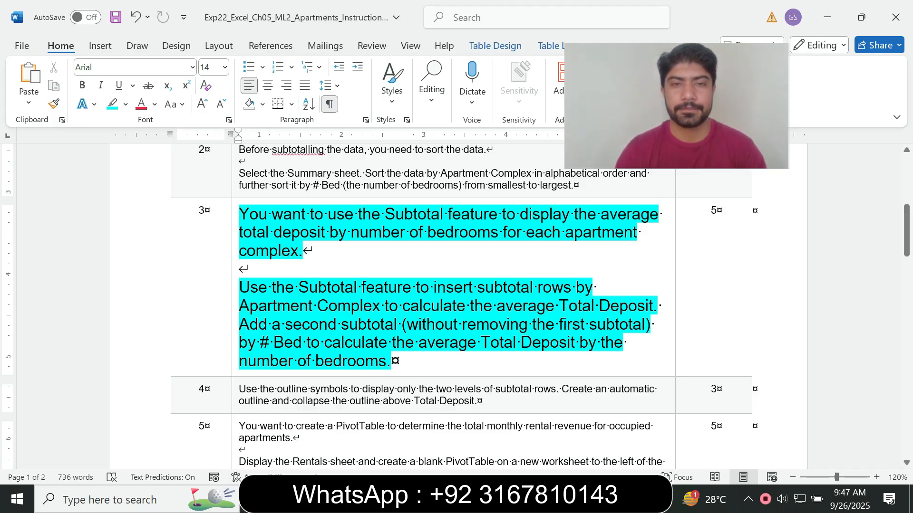
key(alt+Tab)
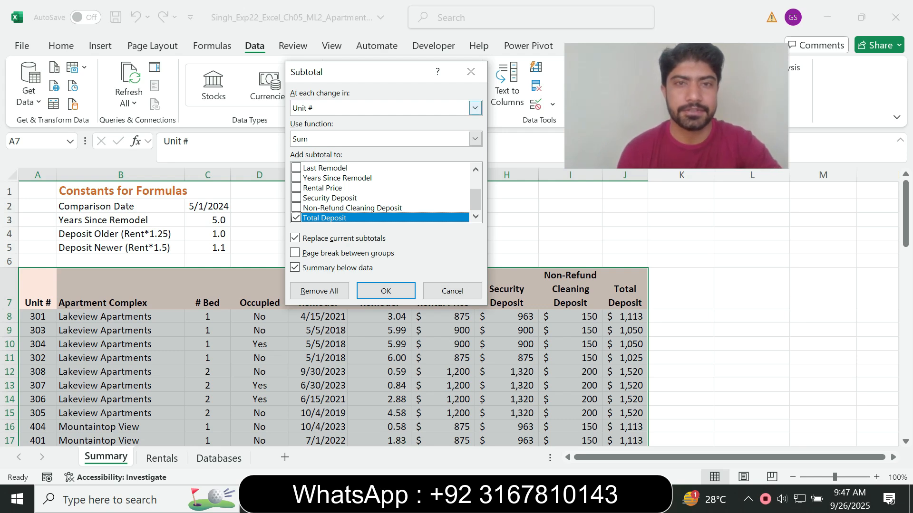
click(474, 108)
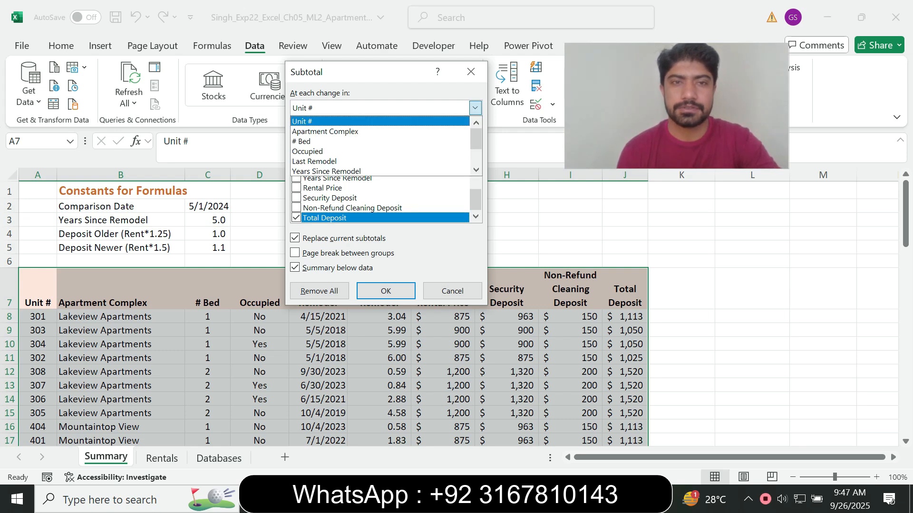
click(457, 128)
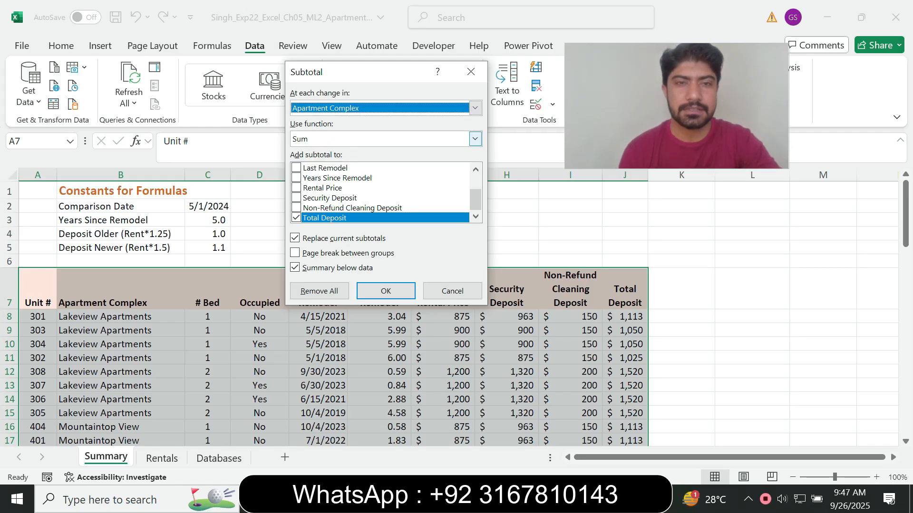
click(474, 139)
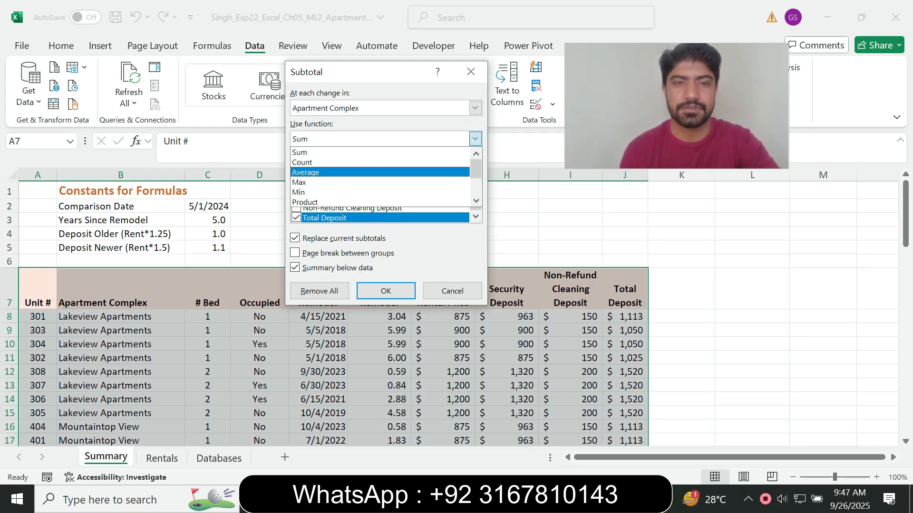
key(Return)
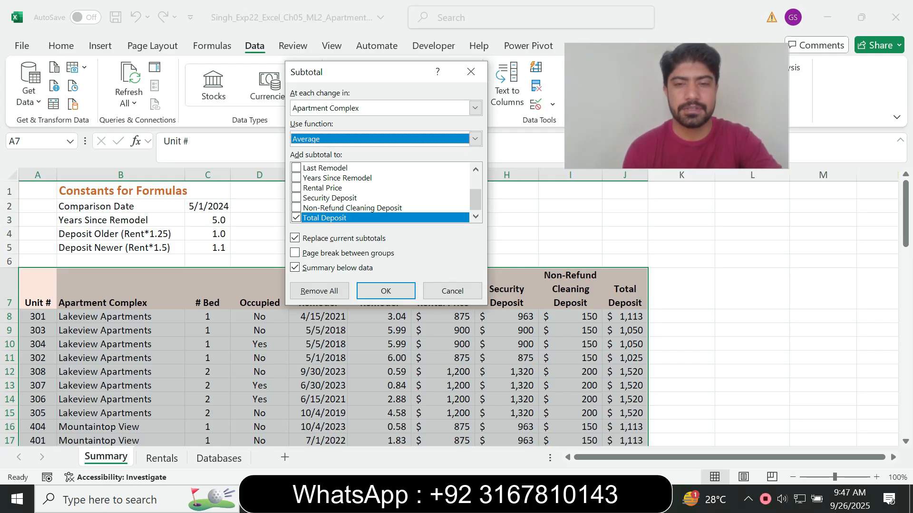
key(alt+Tab)
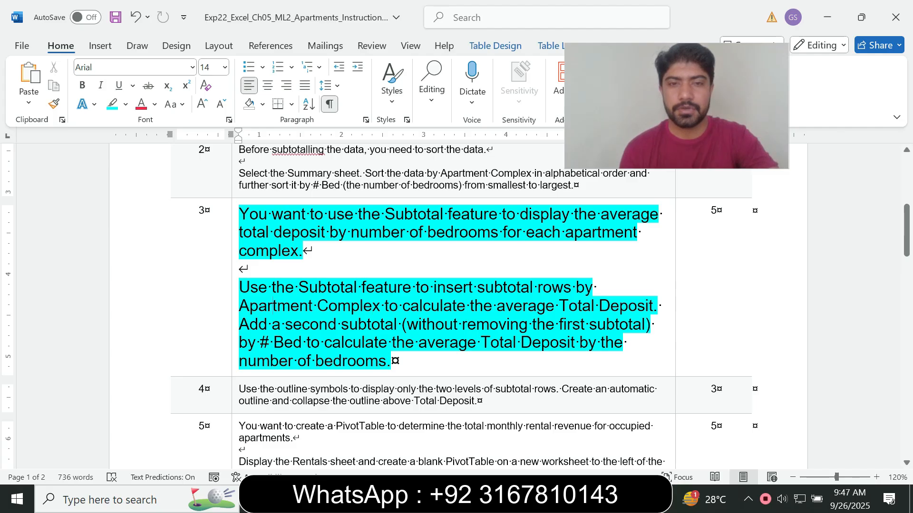
drag(470, 306, 557, 306)
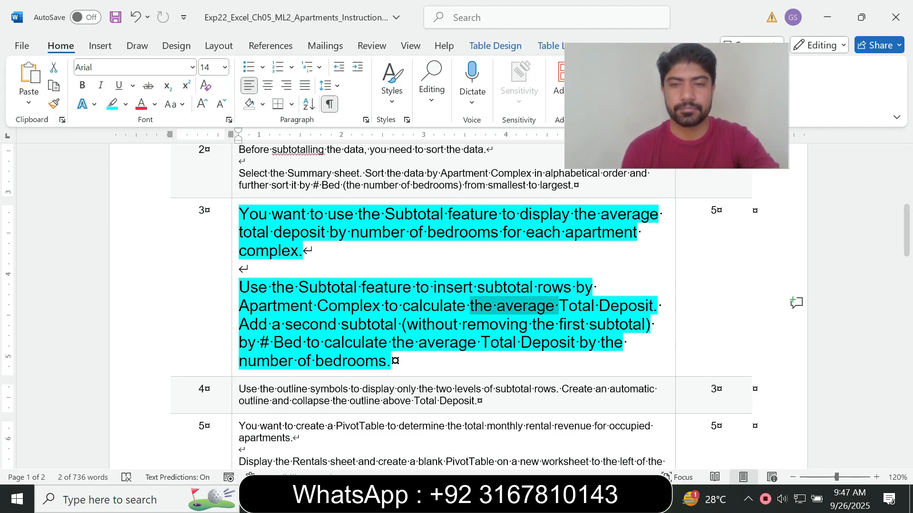
key(alt+Tab)
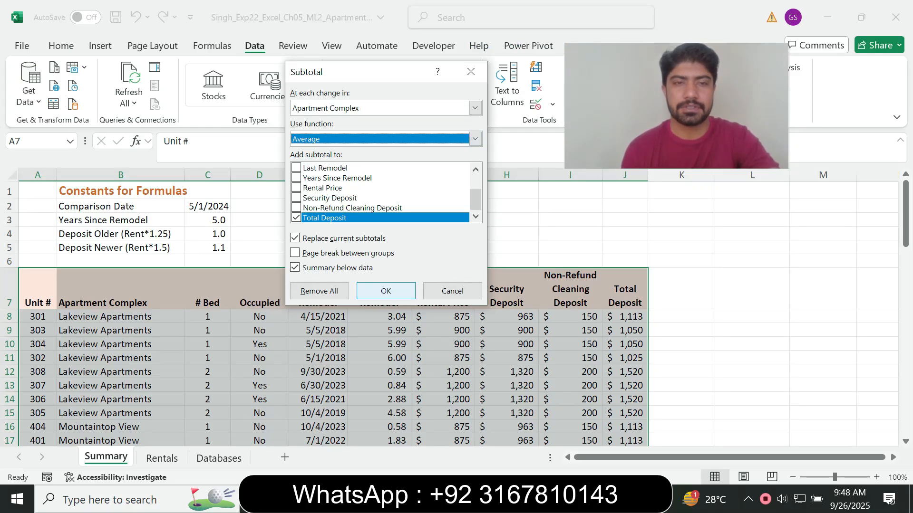
click(385, 291)
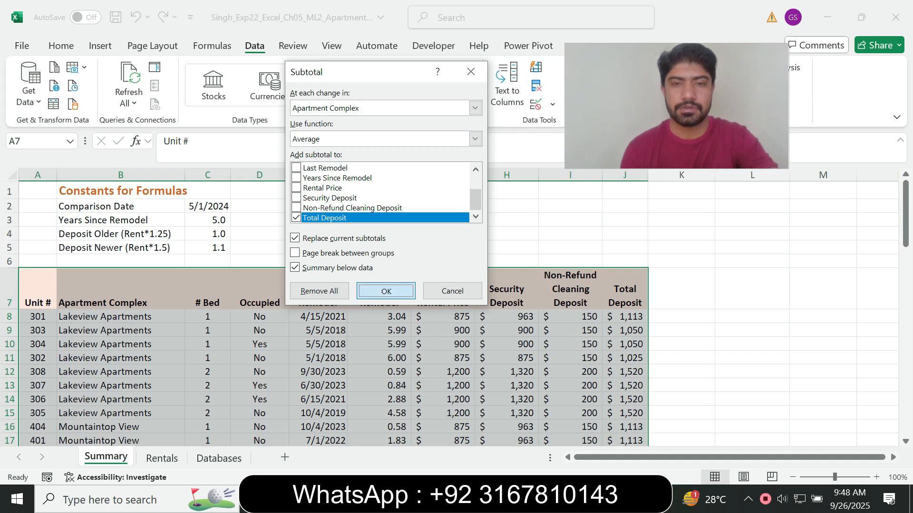
Recheck the Word instructions and add a second Excel subtotal by # Bed averaging Total Deposit, without replacing the current subtotals
key(alt+Tab)
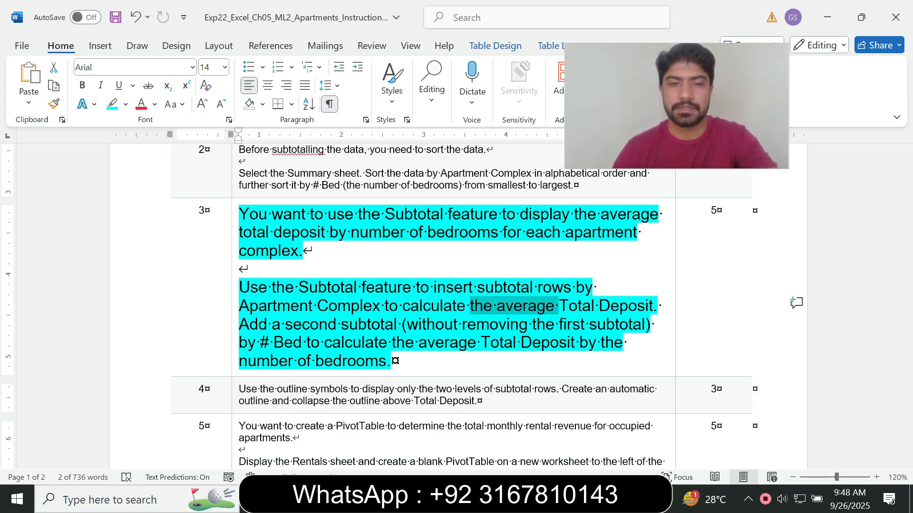
key(alt+Tab)
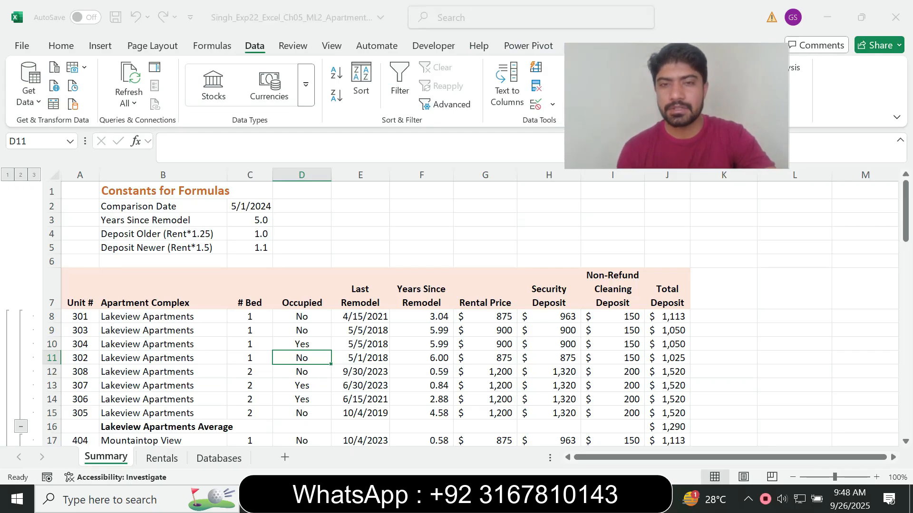
drag(665, 107, 438, 148)
click(665, 120)
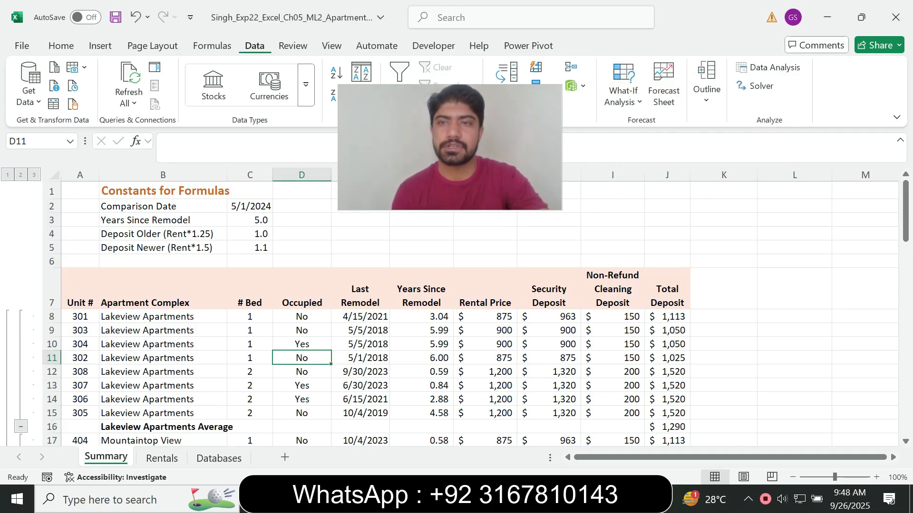
click(706, 90)
click(773, 152)
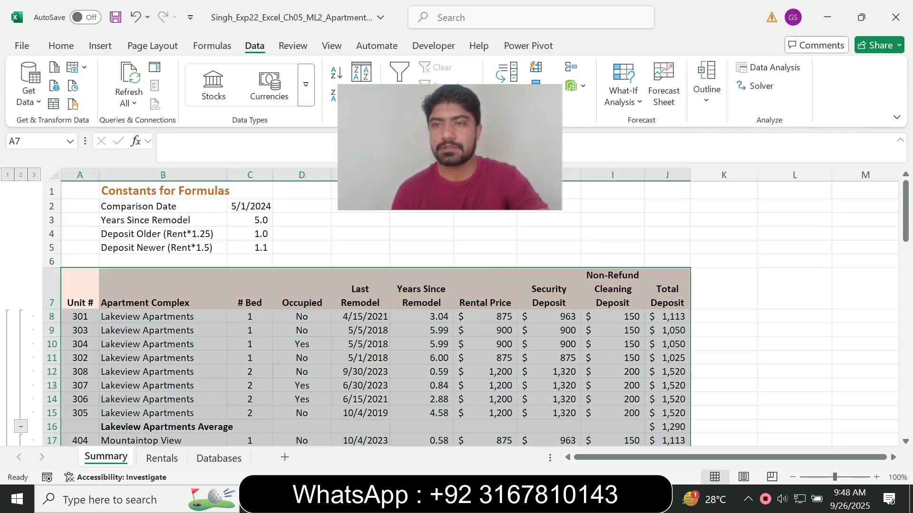
drag(450, 148, 669, 145)
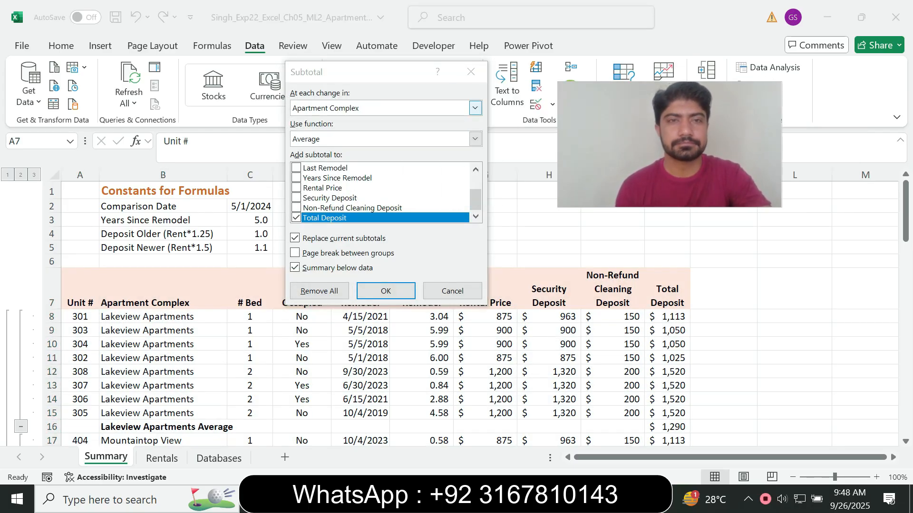
click(475, 108)
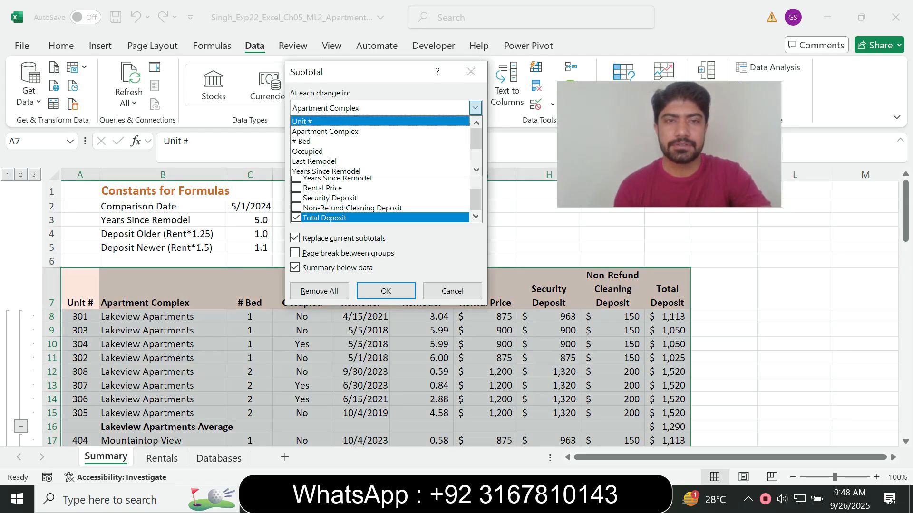
click(379, 141)
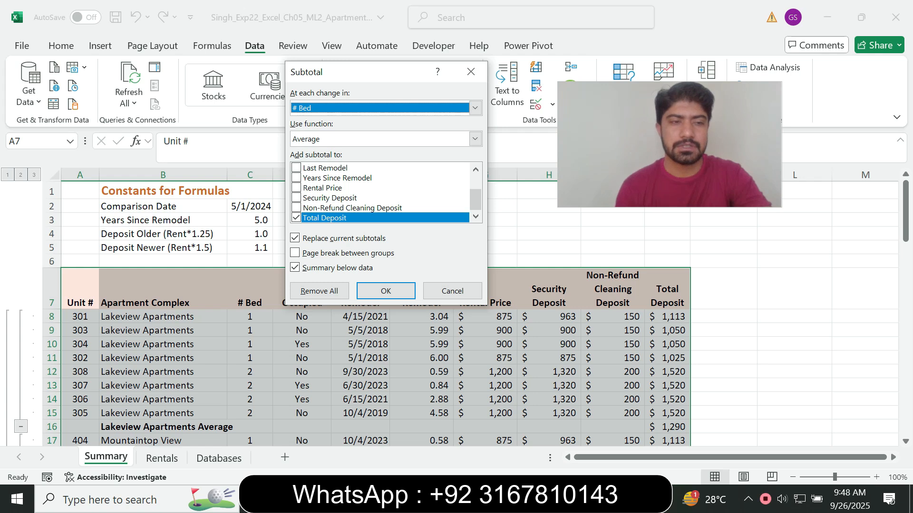
key(alt+c)
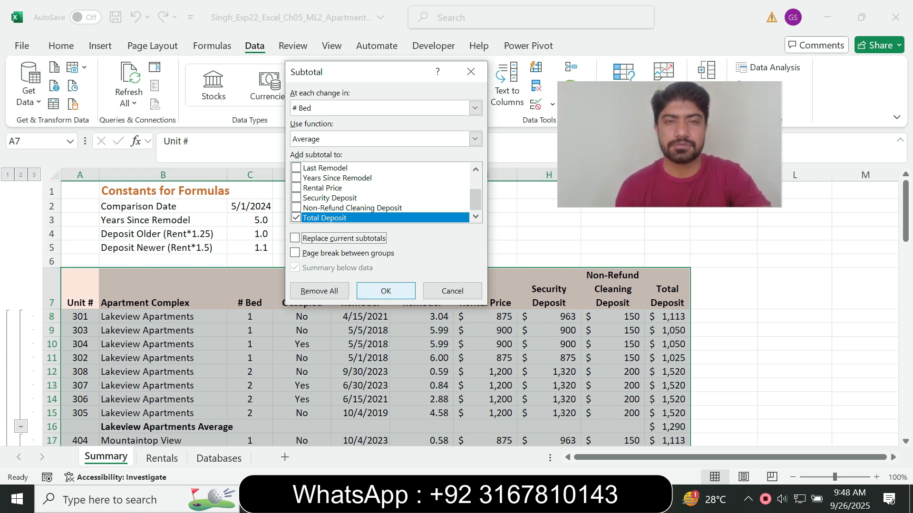
click(386, 291)
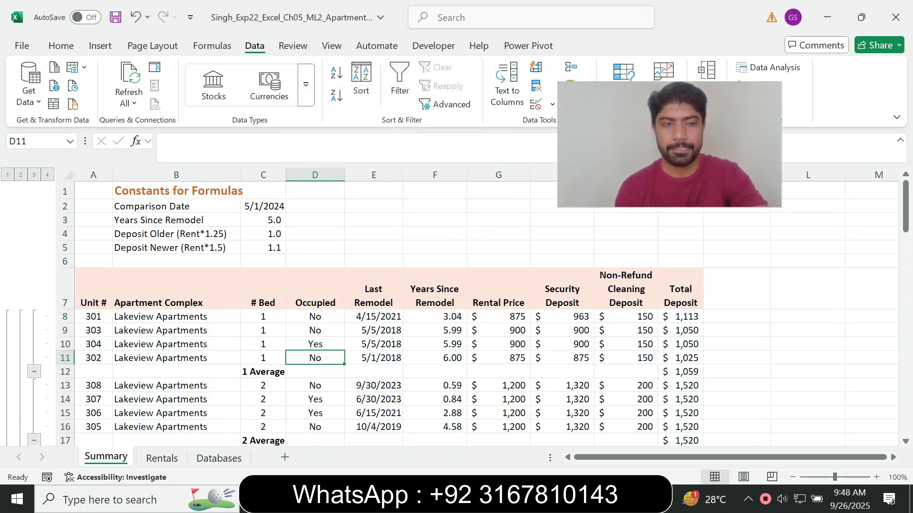
Switch to the Word instructions, set the step 3 text back to 9 pt and remove its highlighting
key(alt+Tab)
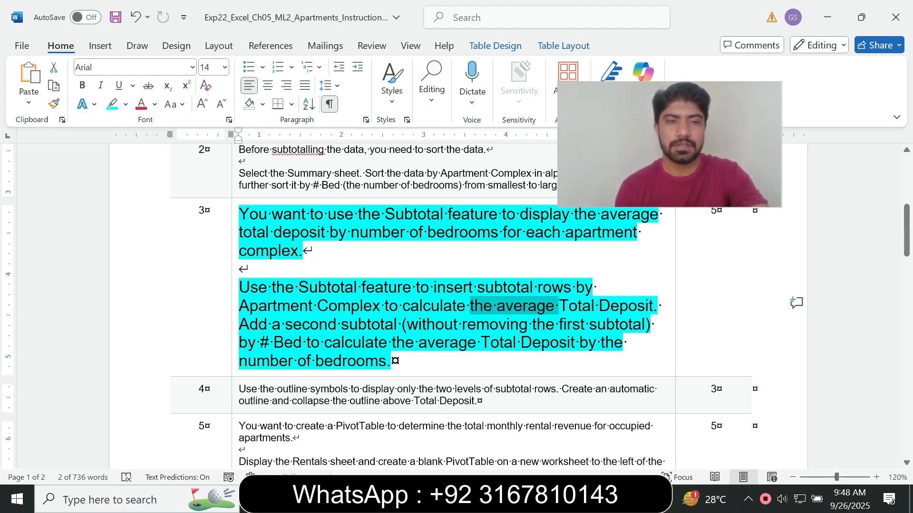
click(234, 336)
click(320, 294)
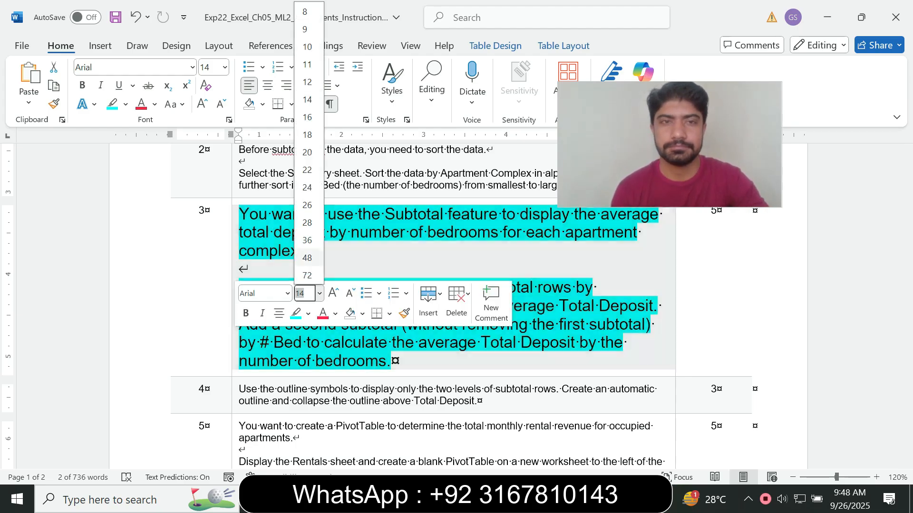
click(304, 29)
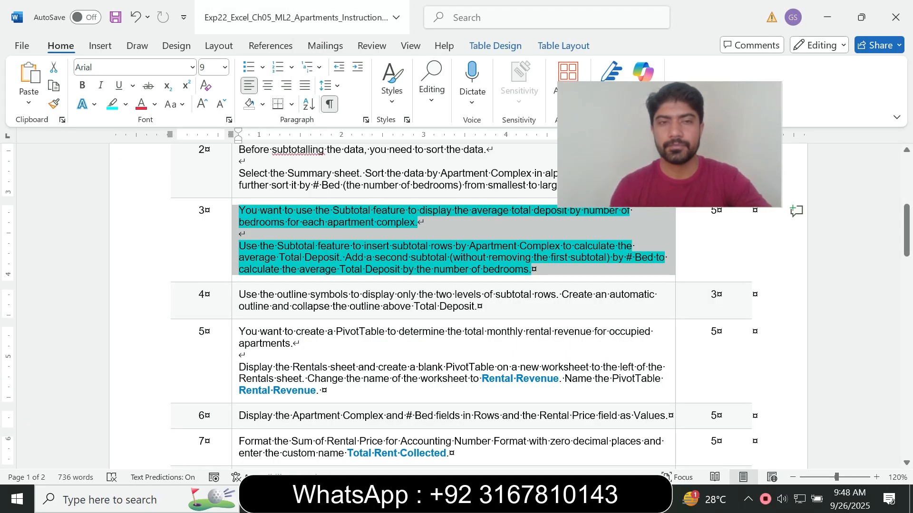
click(126, 104)
click(151, 218)
Set the step 4 instruction text to 14 pt and highlight it in turquoise
click(531, 270)
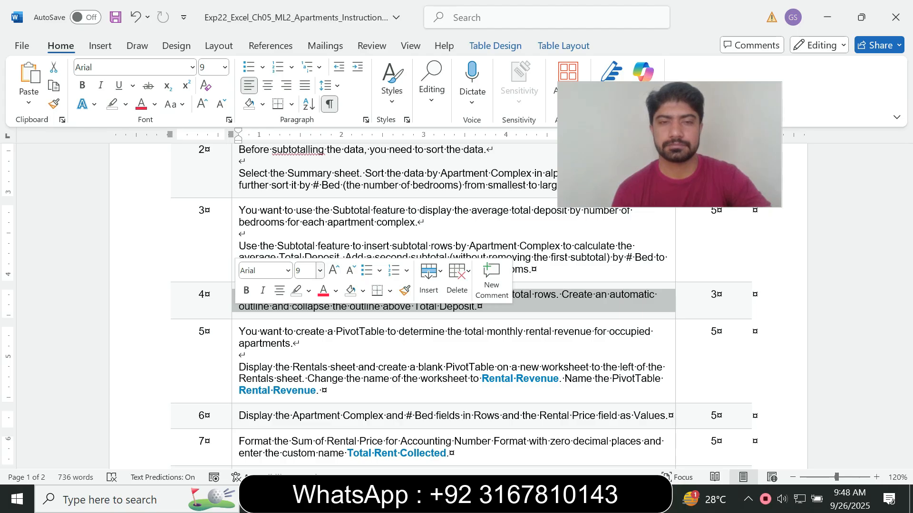
click(319, 270)
click(364, 192)
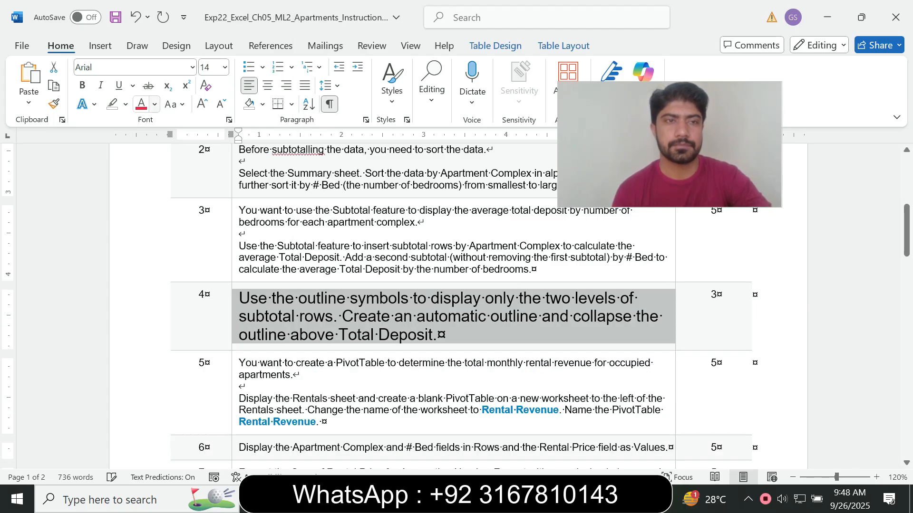
click(125, 104)
click(158, 154)
drag(670, 145, 689, 143)
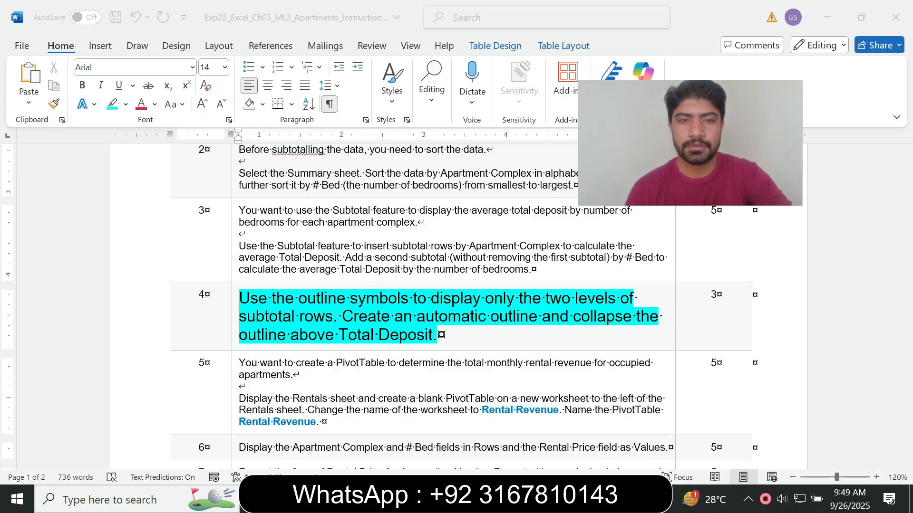
Review step 4 in Word, switch to Excel and create an automatic outline on the Summary sheet, modifying the existing outline
drag(283, 297, 545, 299)
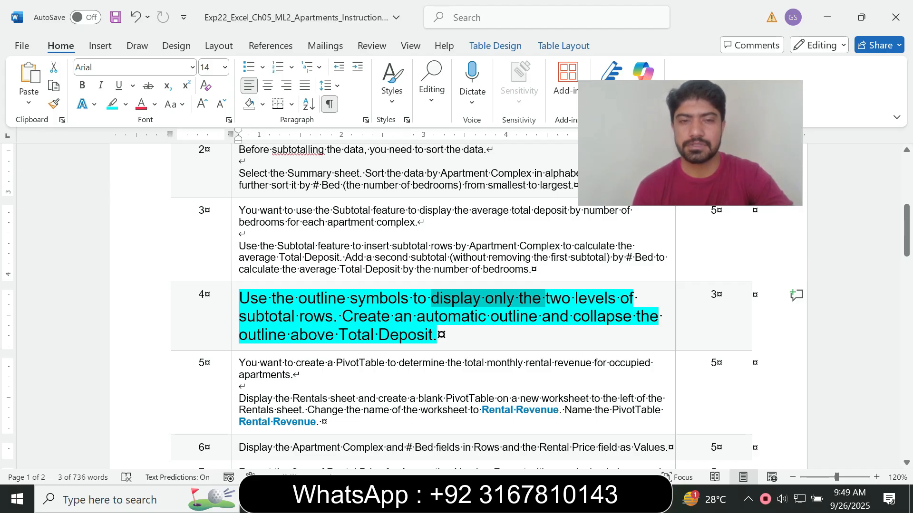
drag(343, 316, 436, 335)
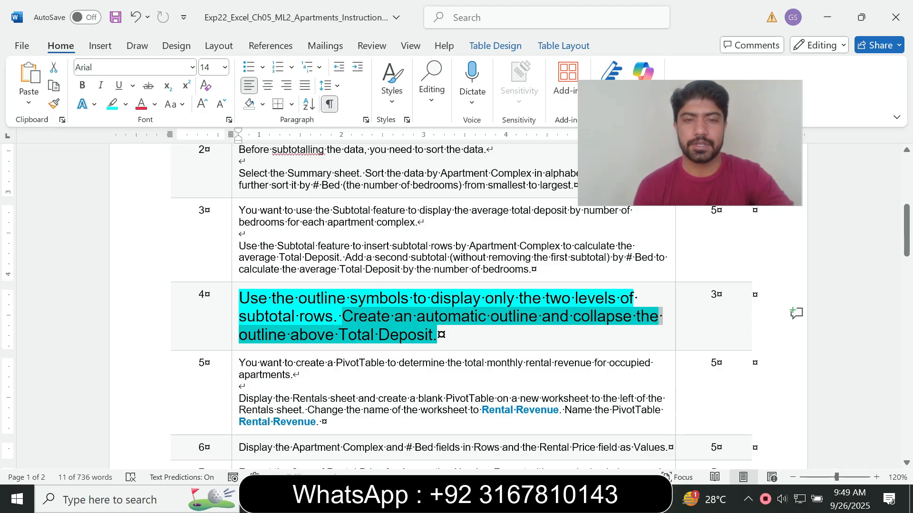
key(alt+Tab)
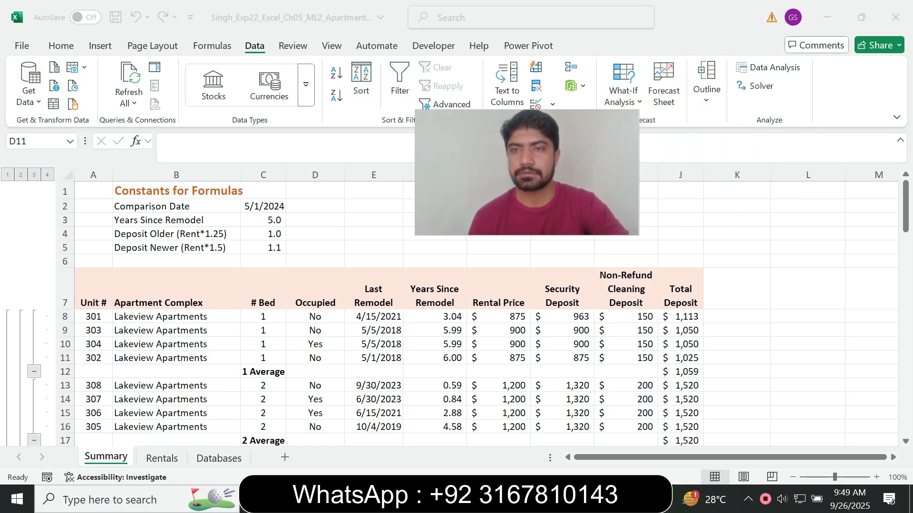
click(706, 85)
click(707, 152)
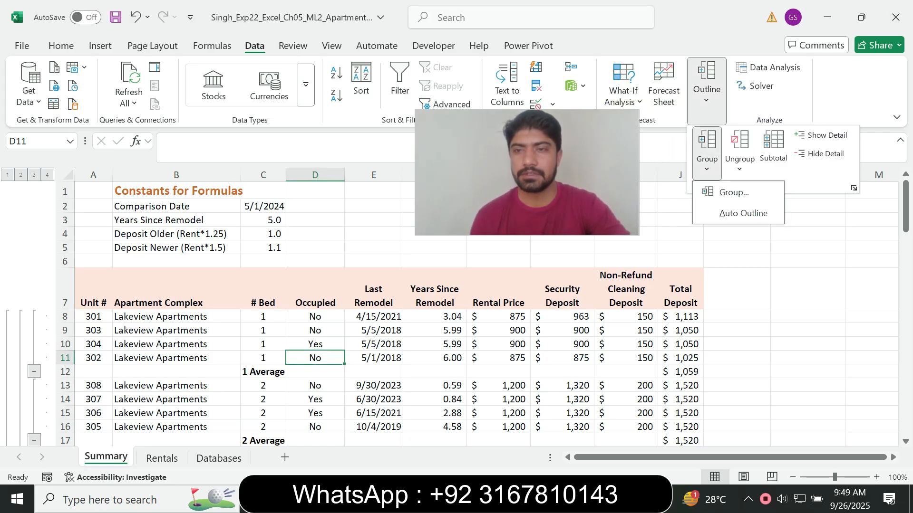
click(743, 213)
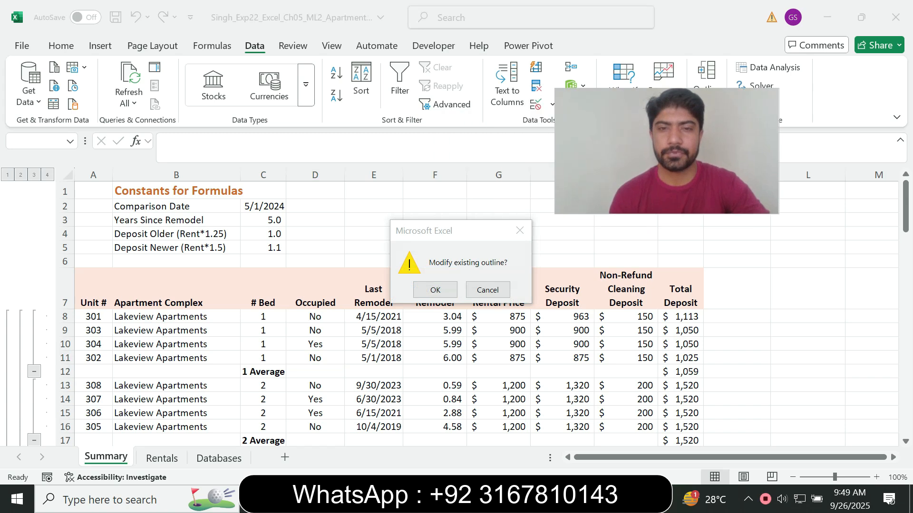
key(Return)
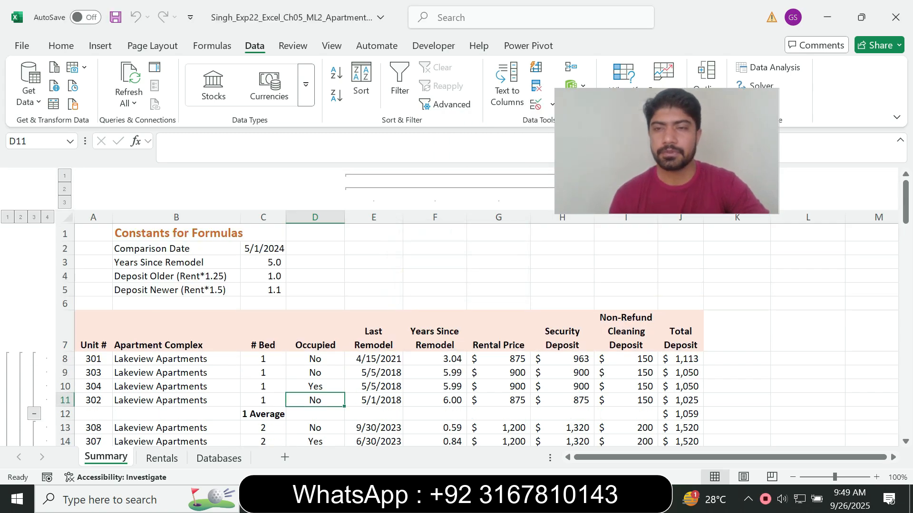
drag(666, 151, 700, 76)
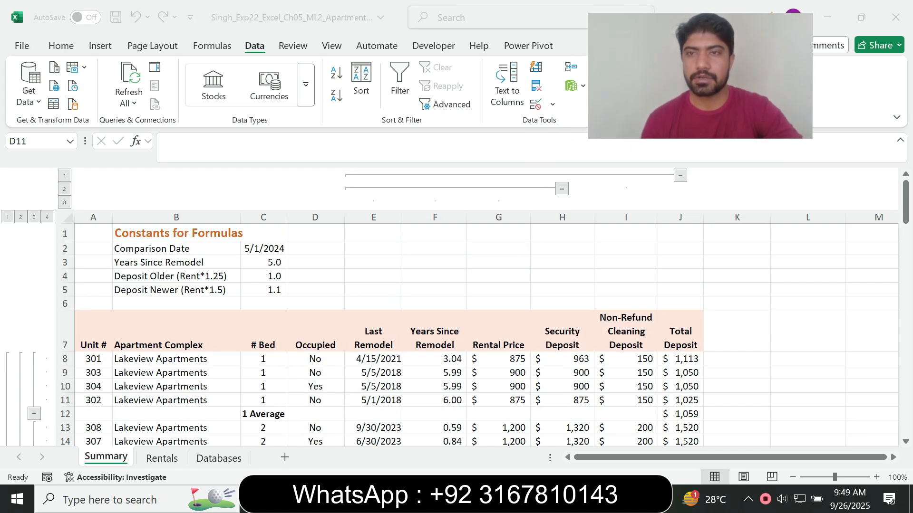
Recheck step 4 in Word and collapse the column outline above Total Deposit in Excel
key(alt+Tab)
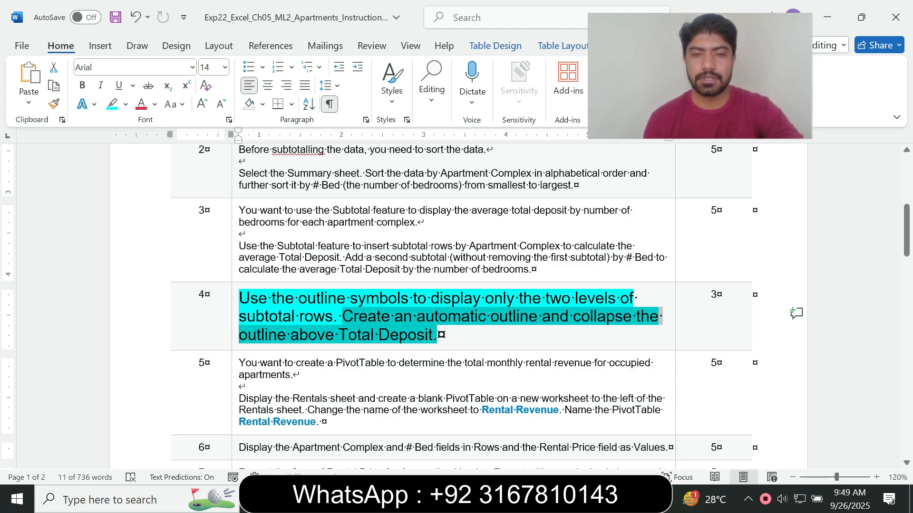
key(alt+Tab)
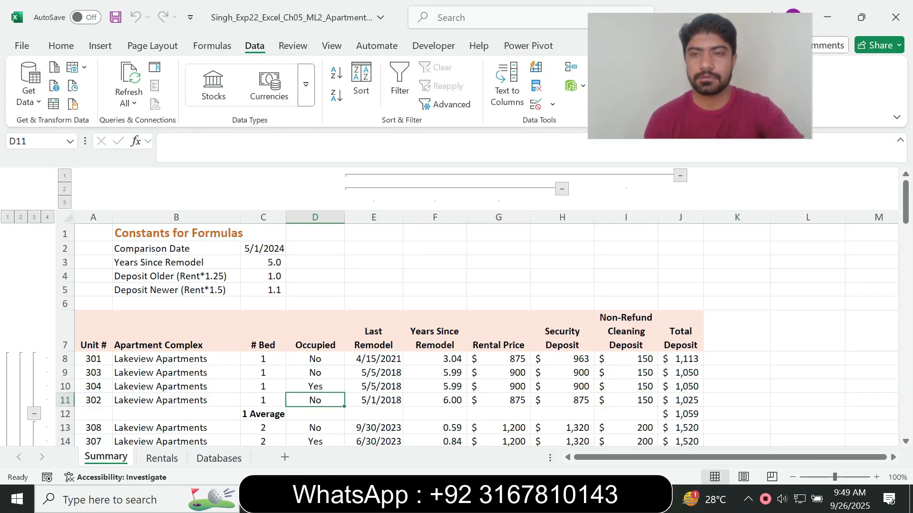
click(680, 176)
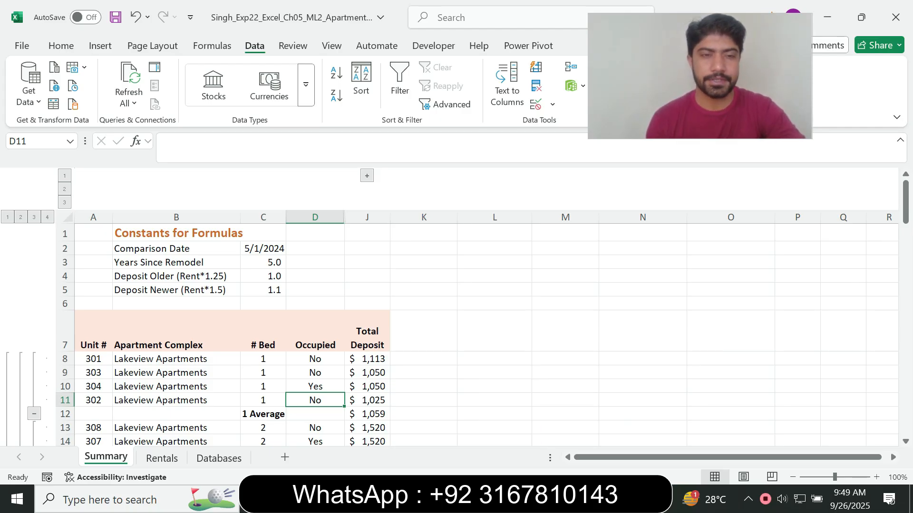
Reread step 4 in Word, switch to Excel and view the Summary sheet's row outline at levels 2, 3 and 4
key(alt+Tab)
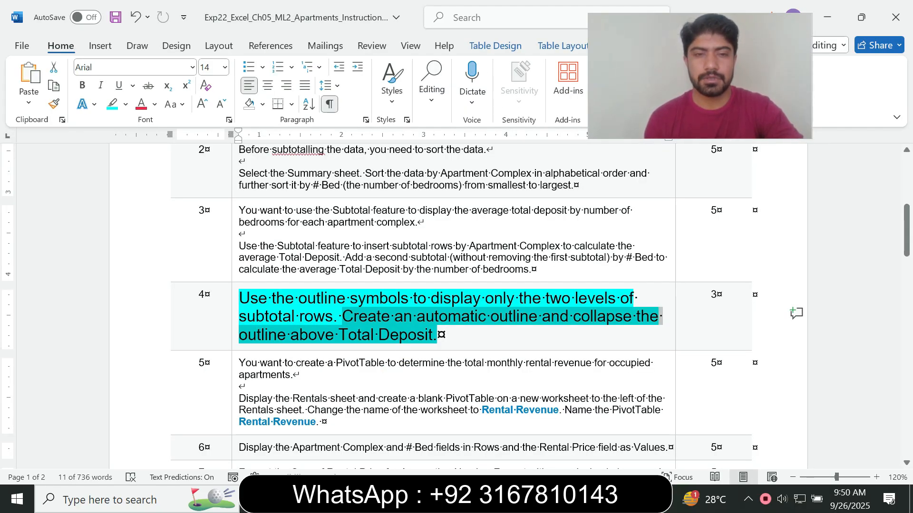
key(alt+Tab)
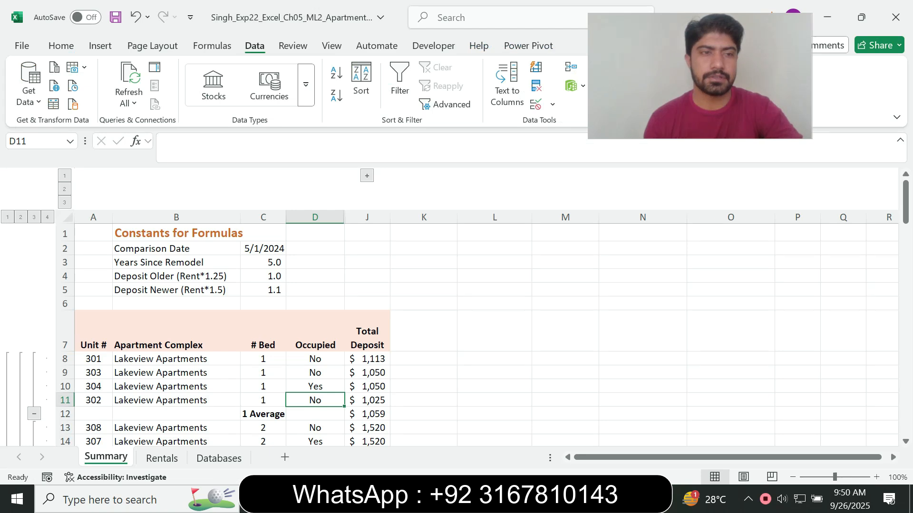
click(21, 217)
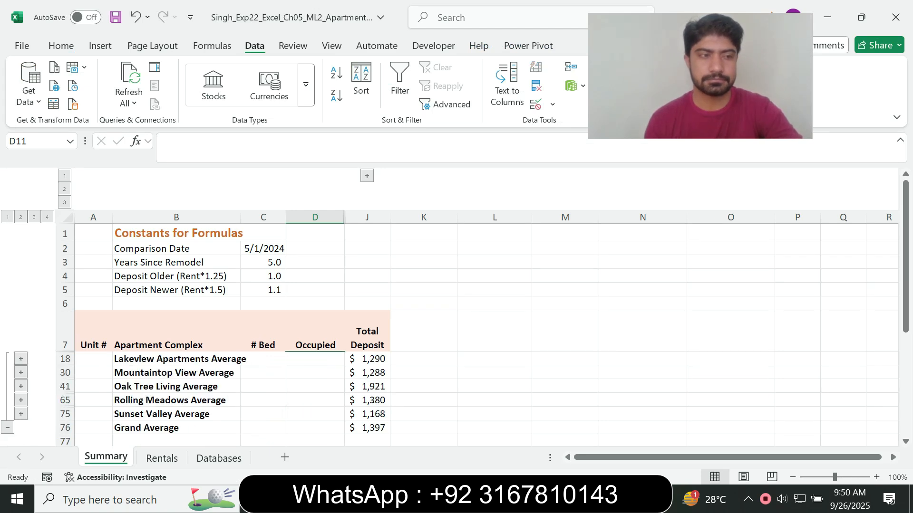
click(33, 217)
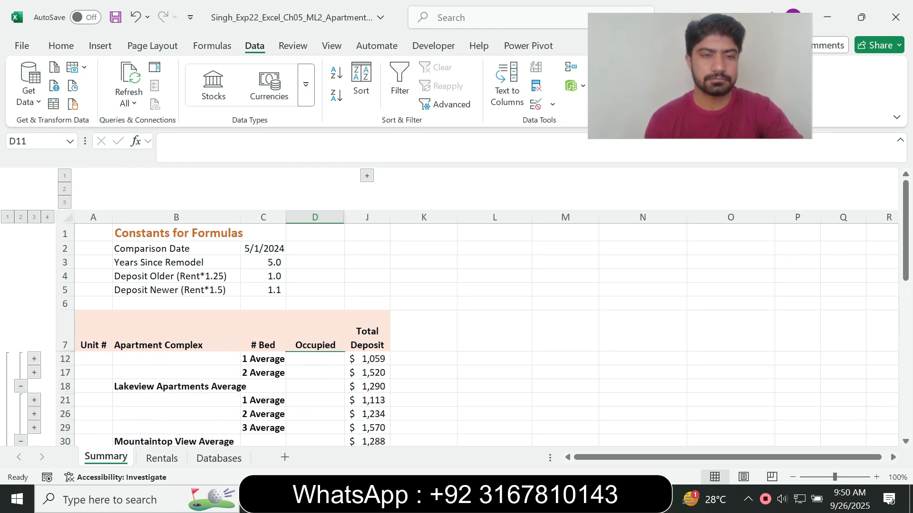
click(47, 217)
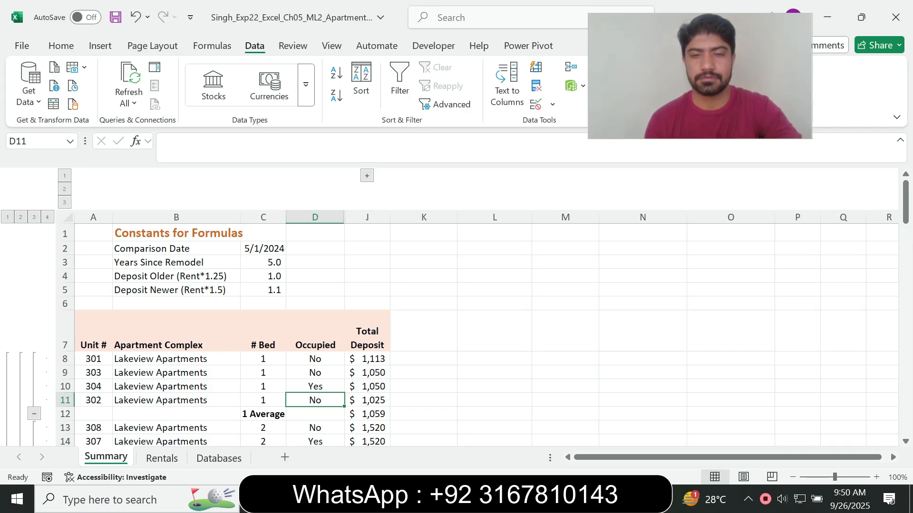
Switch to the Word instructions, set the step 4 text to 9 pt and remove its highlighting
key(alt+Tab)
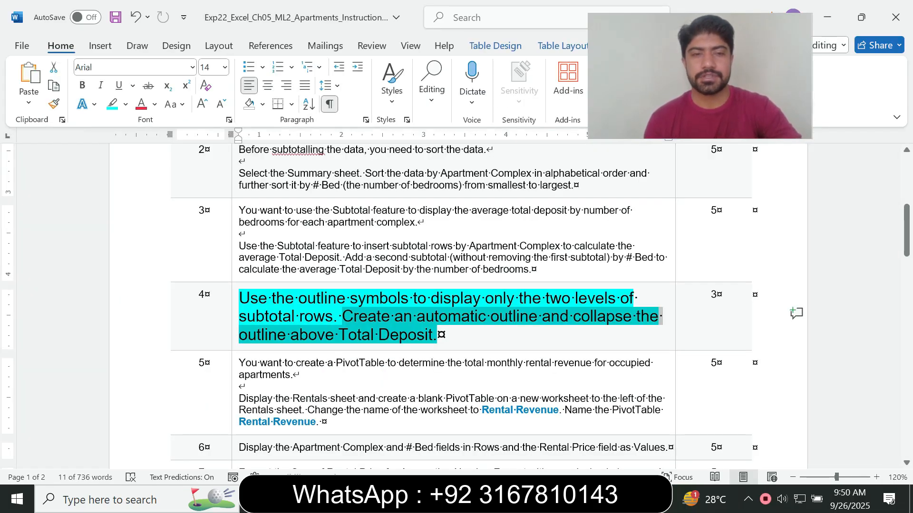
click(235, 339)
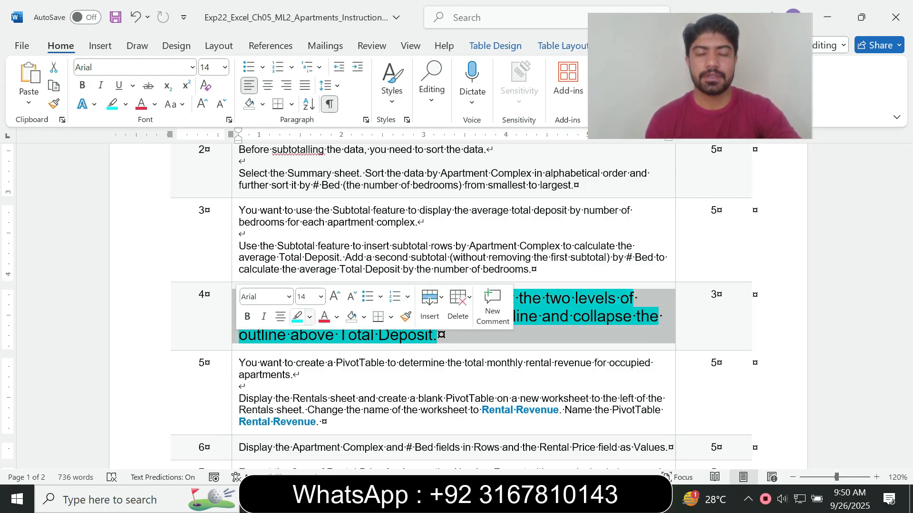
click(321, 296)
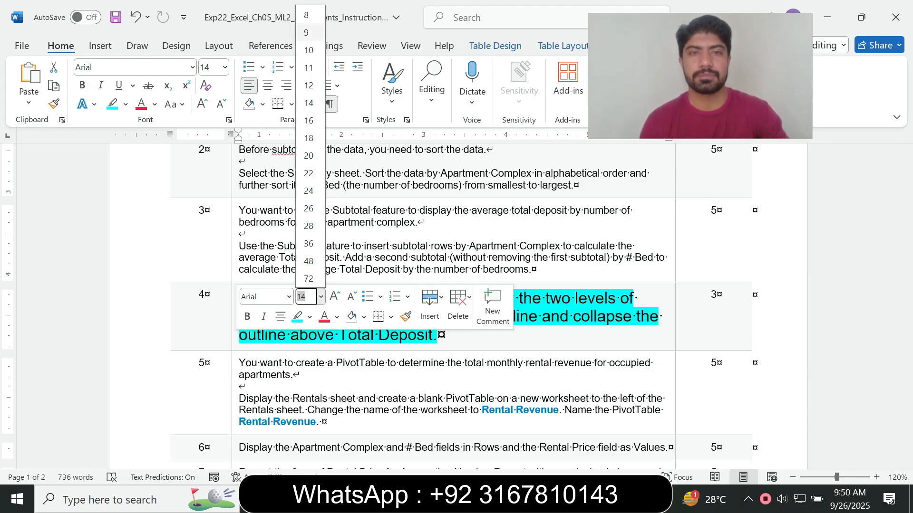
click(306, 32)
click(126, 104)
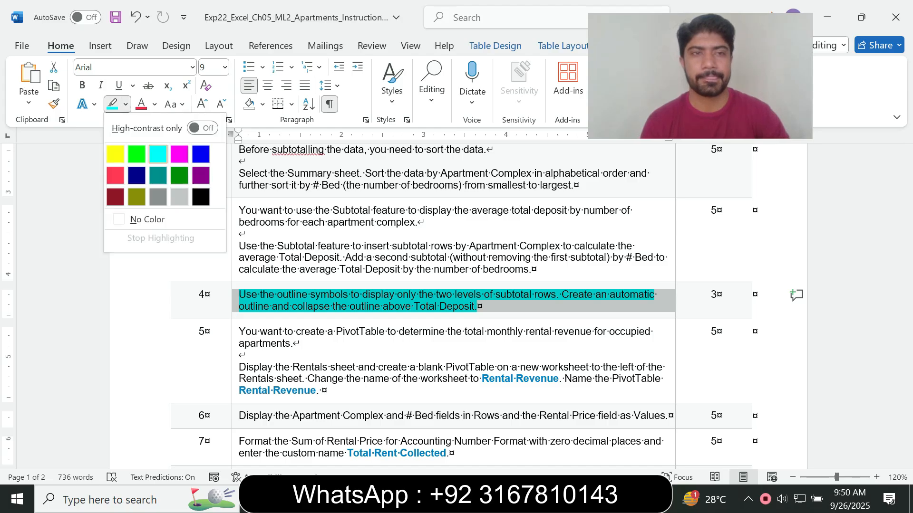
click(148, 219)
click(328, 270)
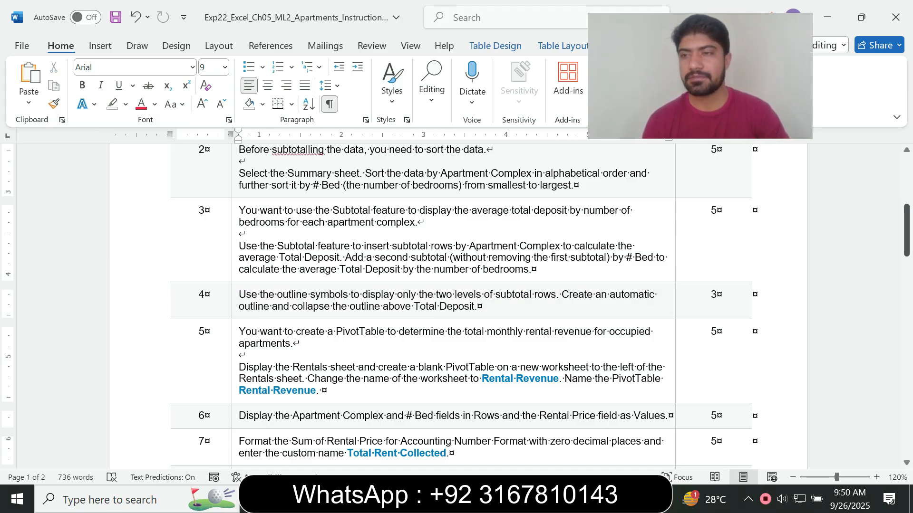
Set the step 5 instruction text to 12 pt and highlight it in turquoise
scroll(456, 304, down, 2)
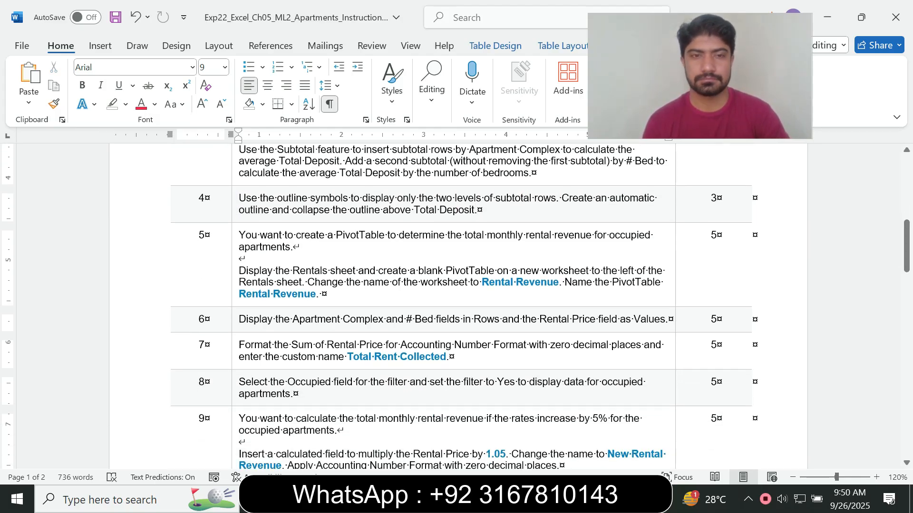
click(235, 295)
click(317, 255)
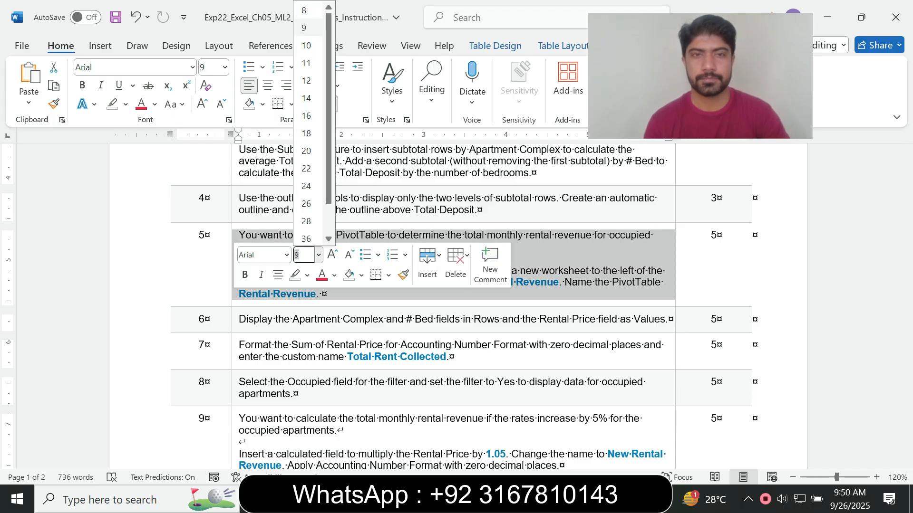
click(307, 28)
click(125, 105)
click(158, 155)
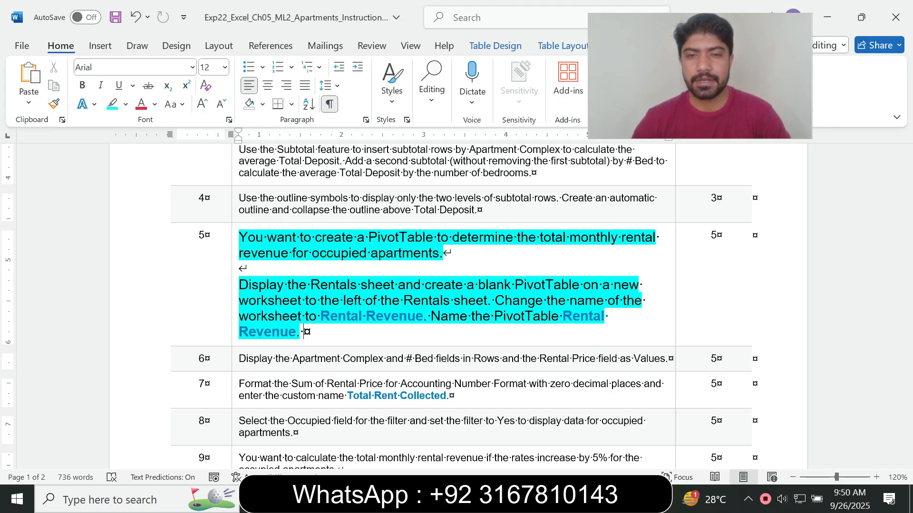
Read the first part of step 5 in Word and display the Rentals sheet in Excel
drag(238, 285, 397, 285)
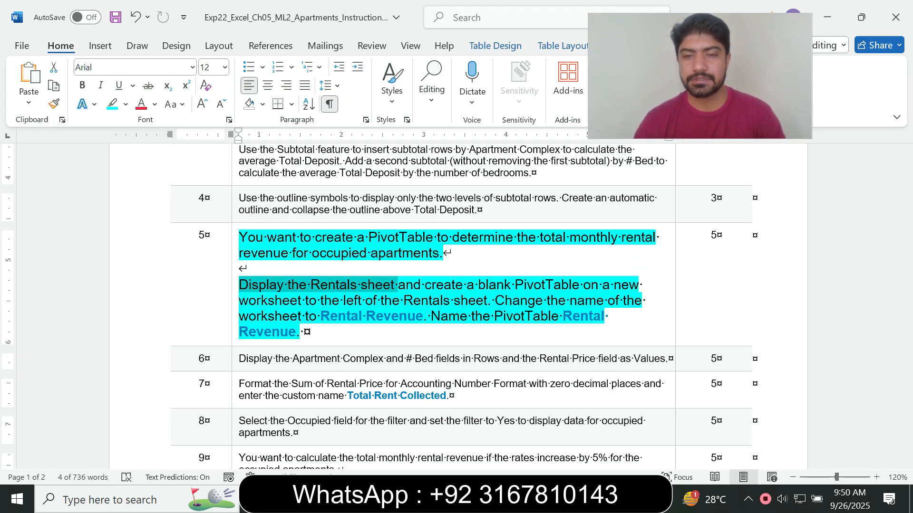
key(alt+Tab)
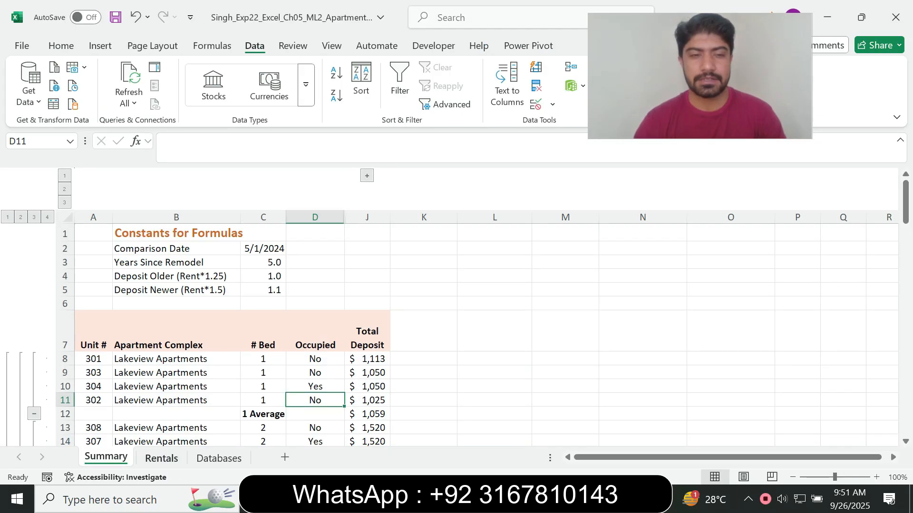
click(162, 458)
key(alt+Tab)
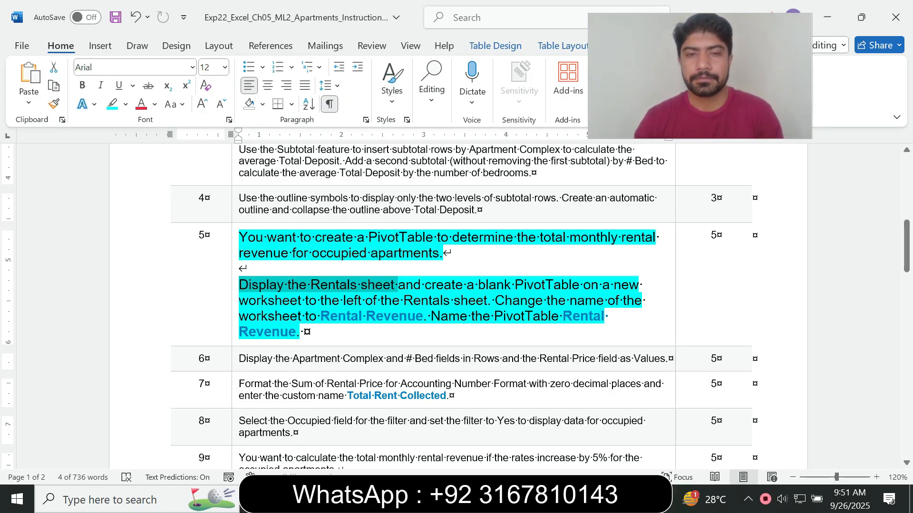
click(347, 285)
key(alt+Tab)
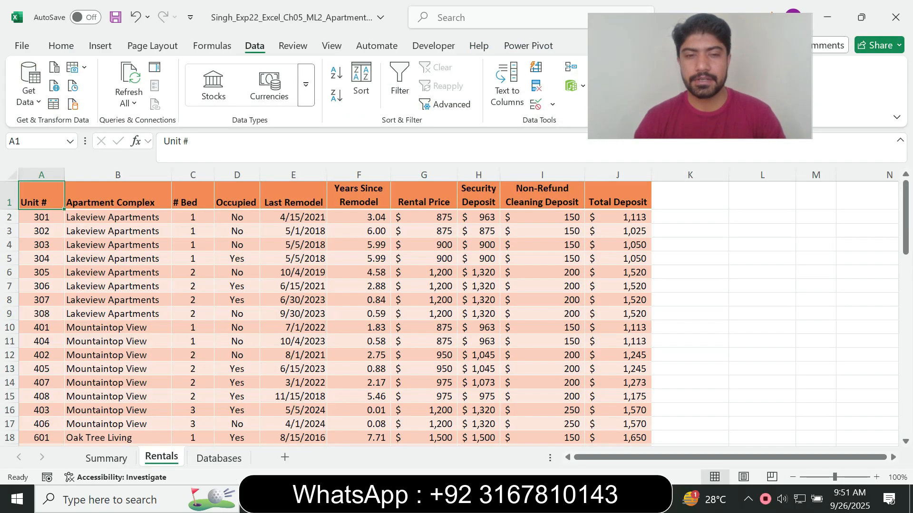
Check the PivotTable instruction in Word, switch to Excel and create a blank PivotTable from the Rentals data on a new worksheet
key(alt+Tab)
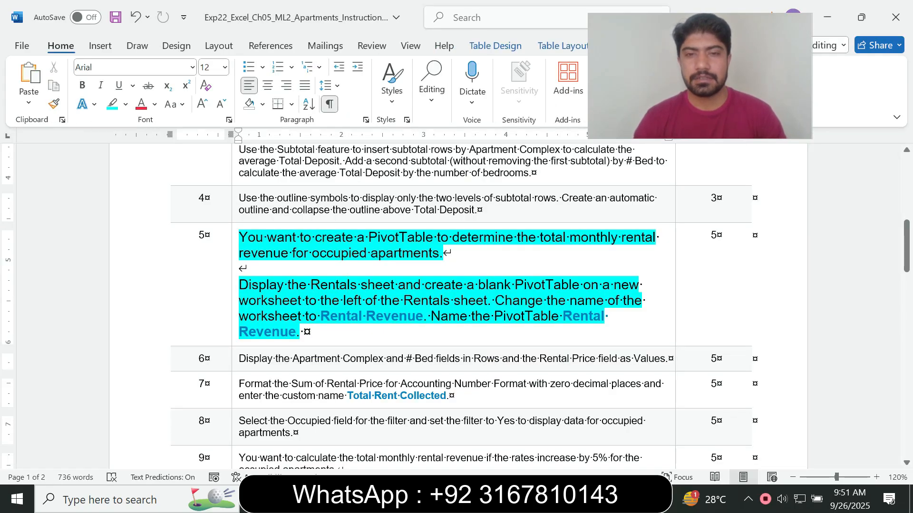
drag(360, 285, 582, 284)
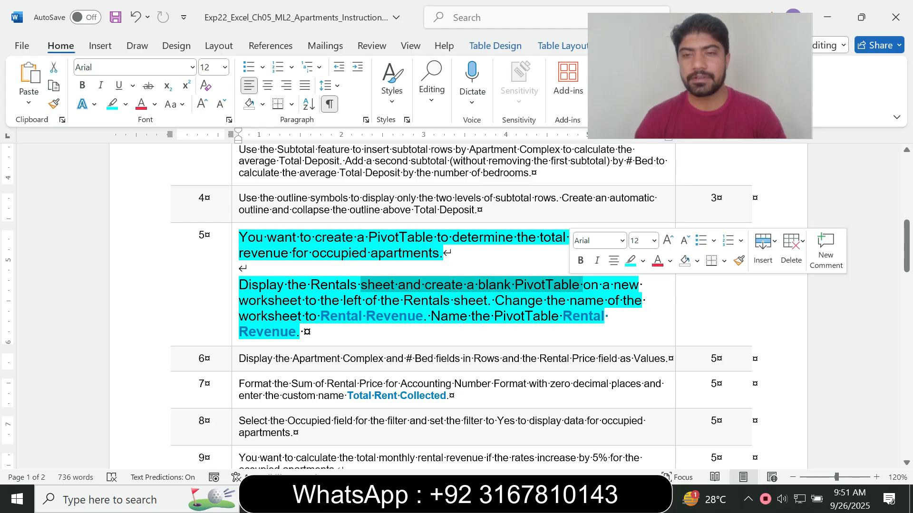
key(alt+Tab)
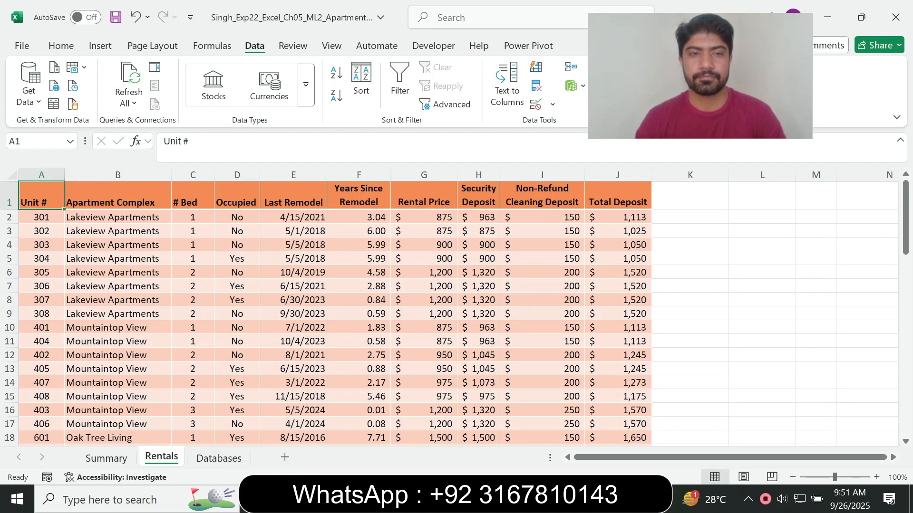
click(192, 245)
click(100, 46)
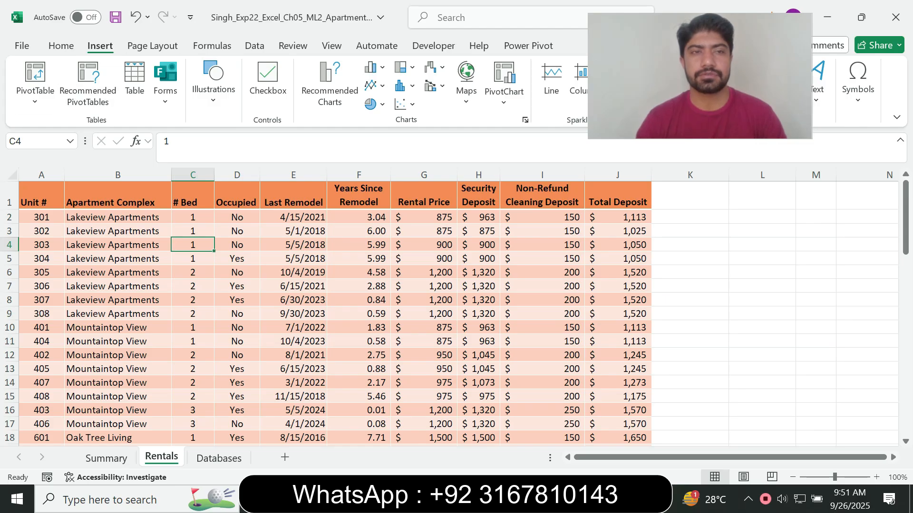
key(alt+Tab)
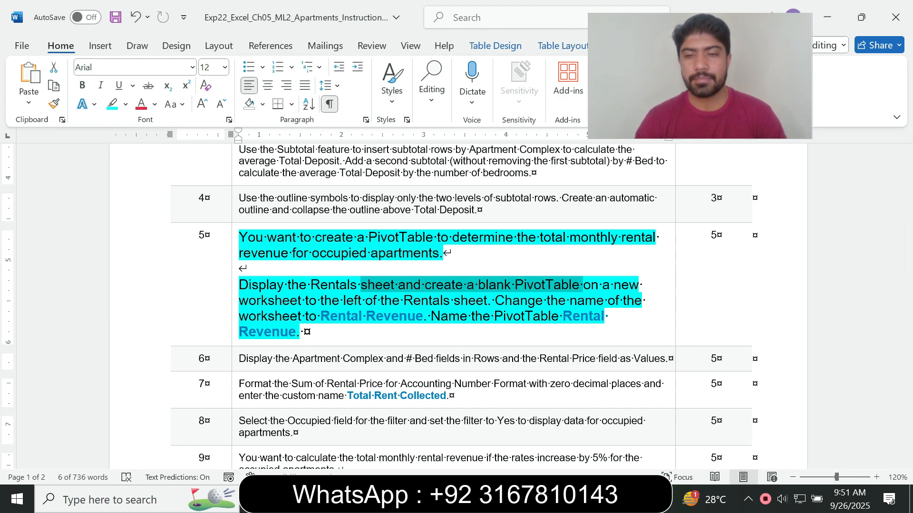
key(alt+Tab)
click(88, 85)
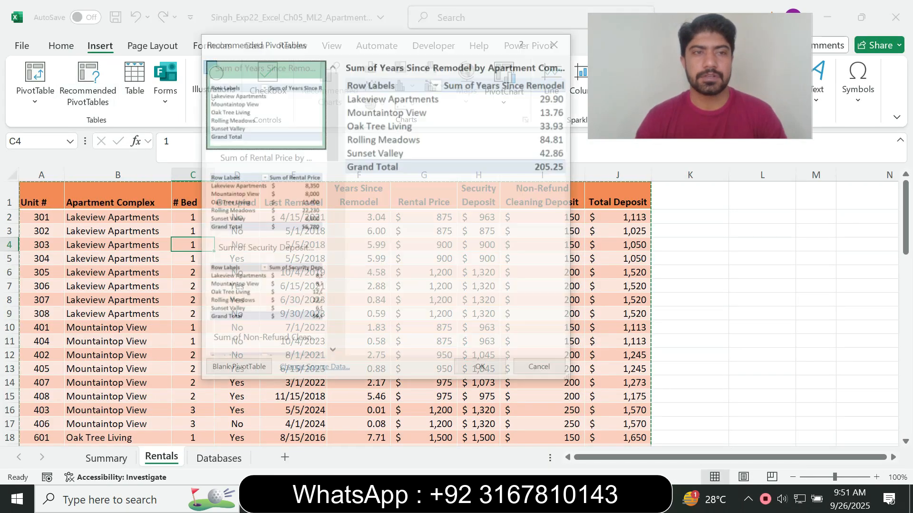
click(237, 369)
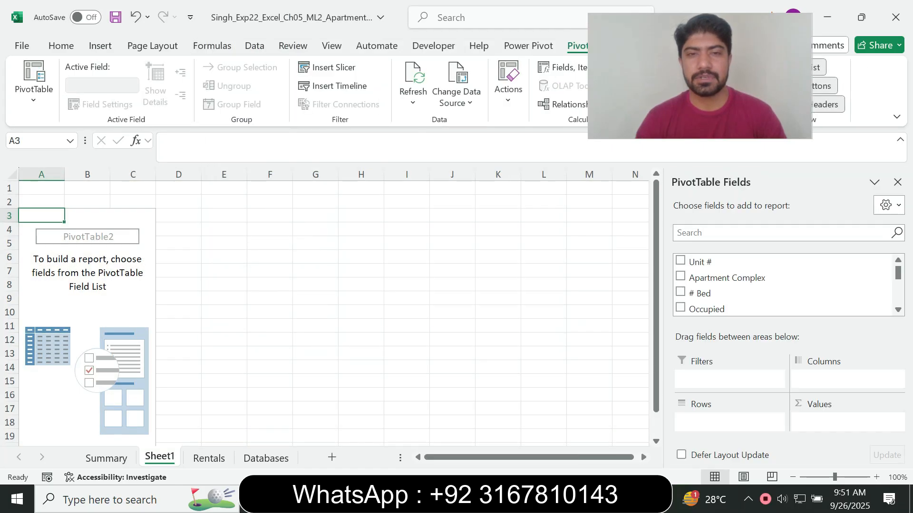
Reread step 5 in Word and copy the worksheet name Rental Revenue from it
key(alt+Tab)
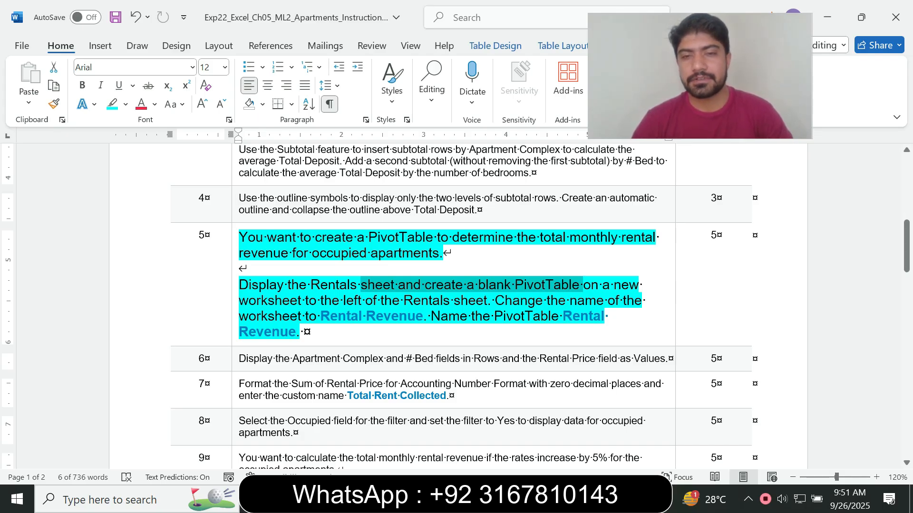
key(alt+Tab)
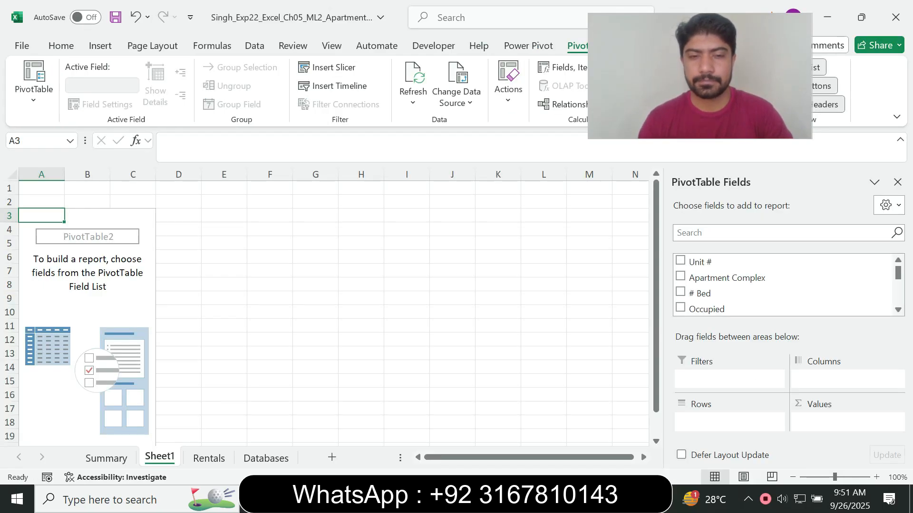
key(alt+Tab)
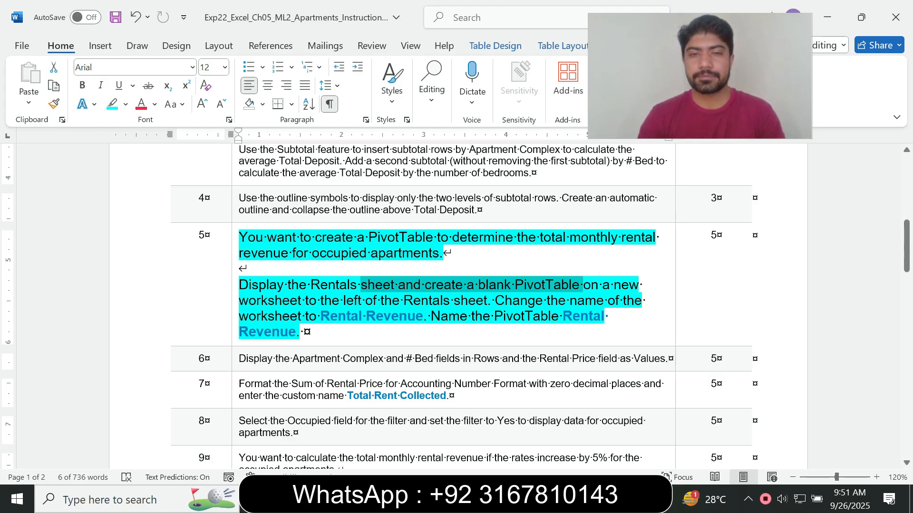
drag(320, 316, 431, 316)
click(303, 332)
drag(319, 316, 423, 316)
key(ctrl+c)
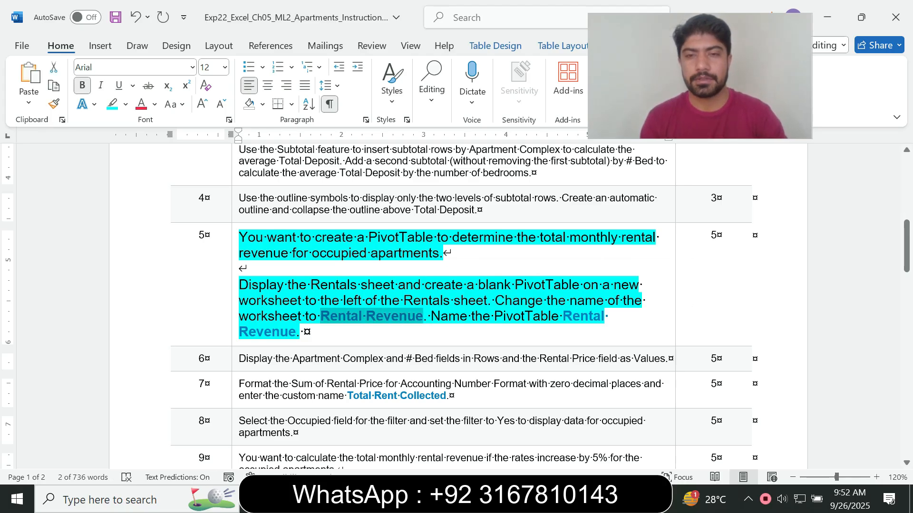
Switch to Excel and rename the new PivotTable worksheet as Rental Revenue
key(alt+Tab)
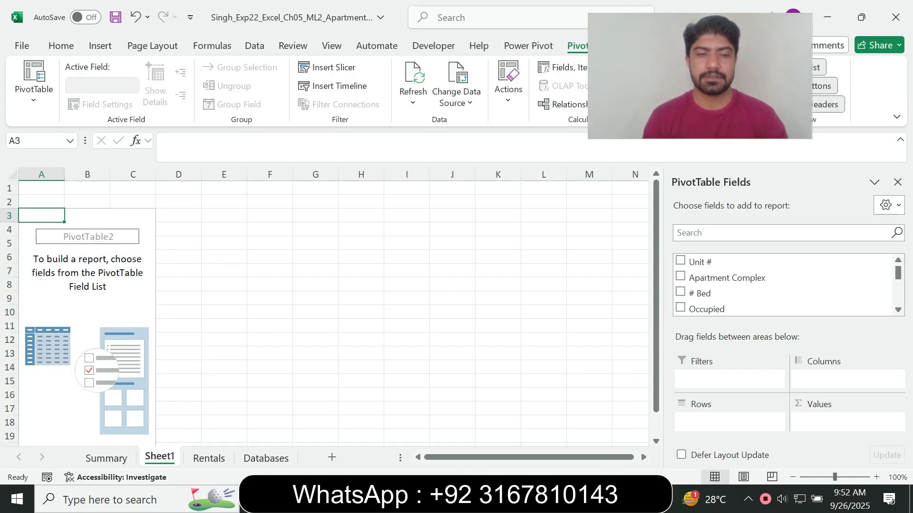
right_click(168, 457)
click(214, 278)
key(ctrl+v)
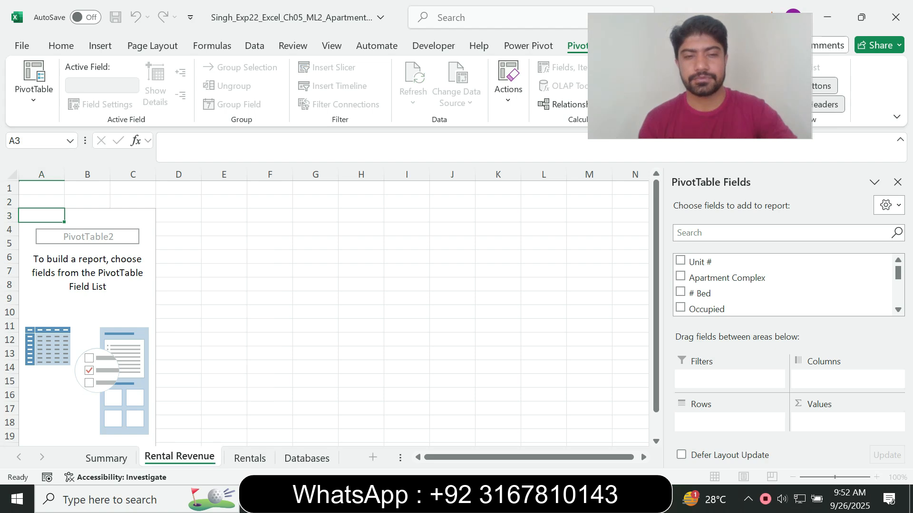
click(179, 422)
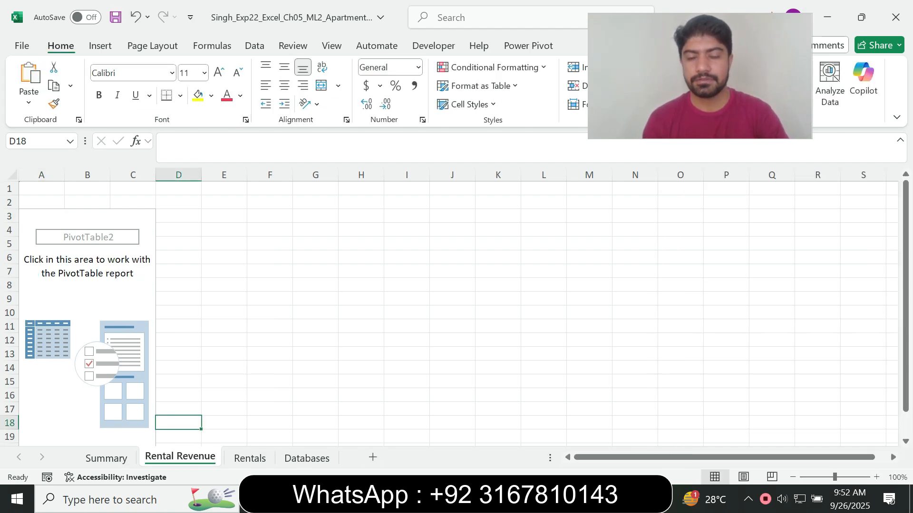
Copy the PivotTable name from step 5 in Word, switch to Excel and name the PivotTable Rental Revenue
key(alt+Tab)
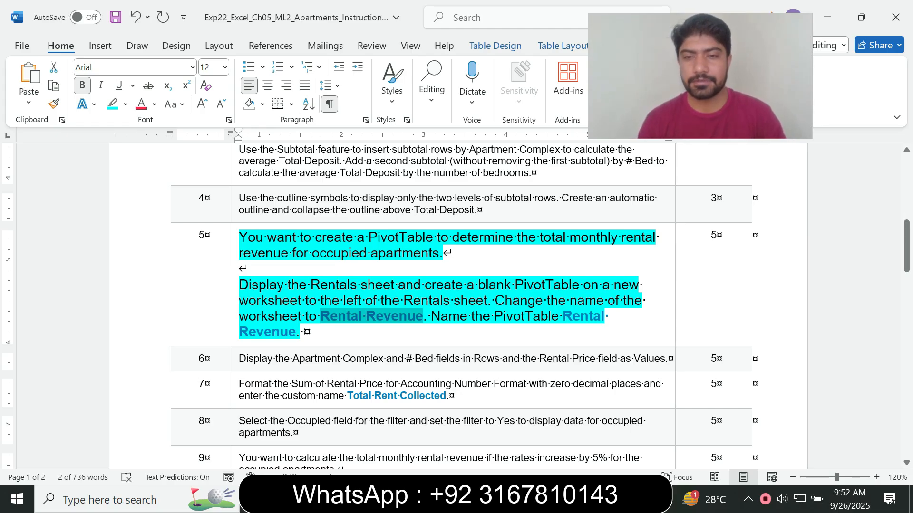
drag(562, 316, 302, 331)
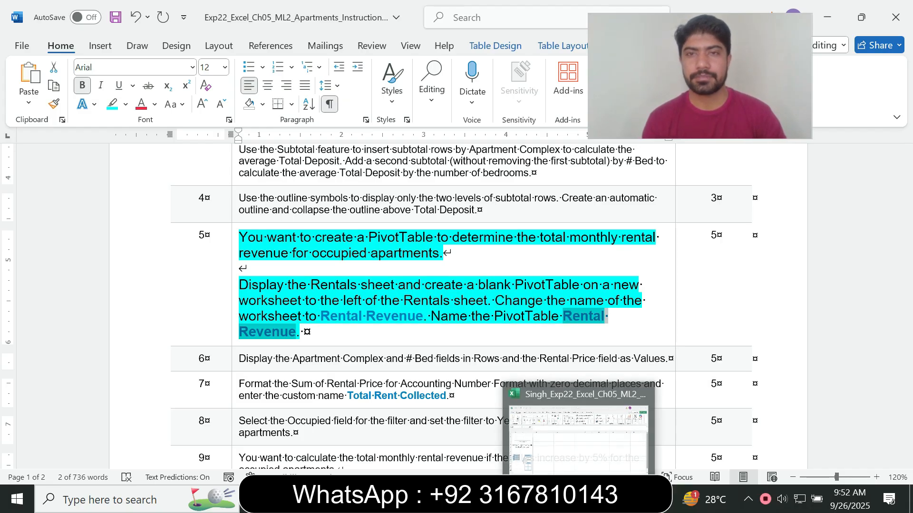
click(580, 499)
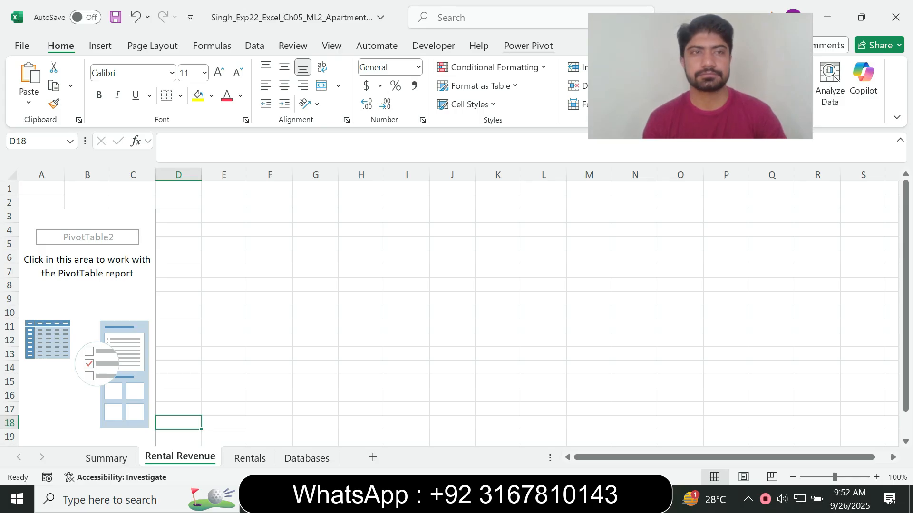
click(528, 46)
click(100, 46)
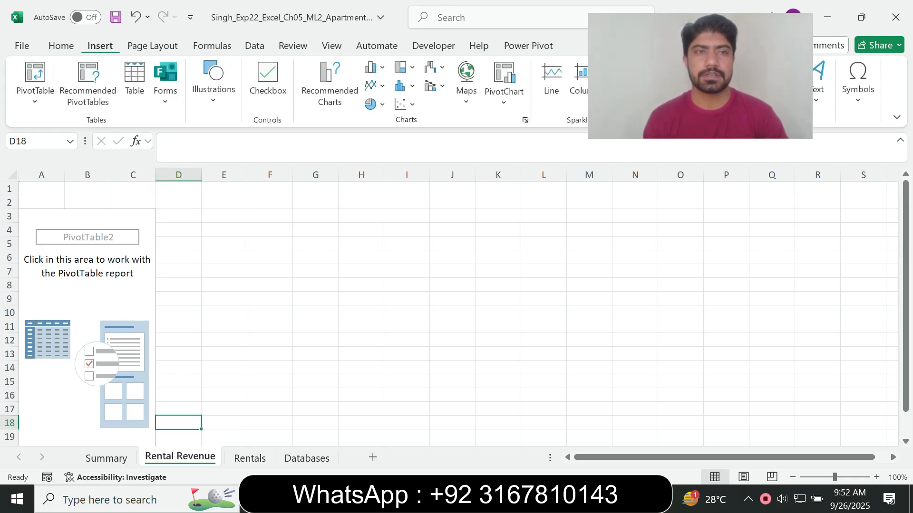
click(133, 216)
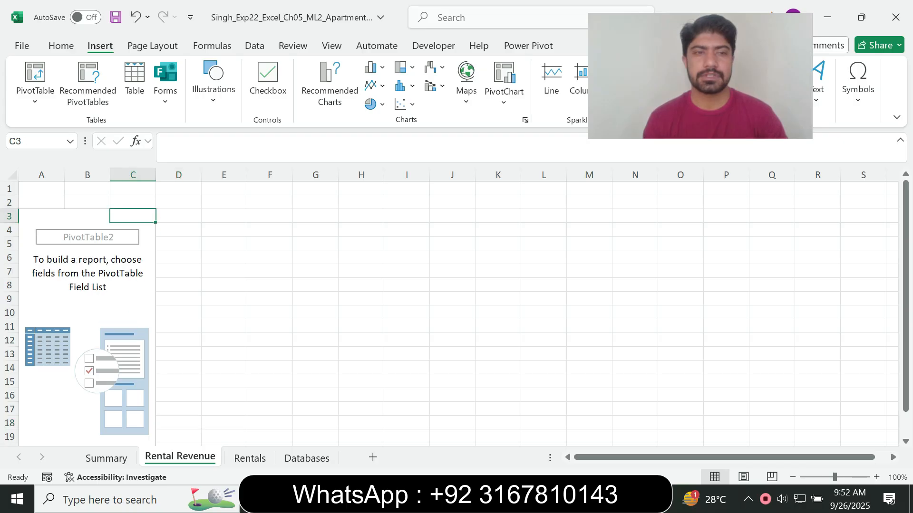
click(577, 46)
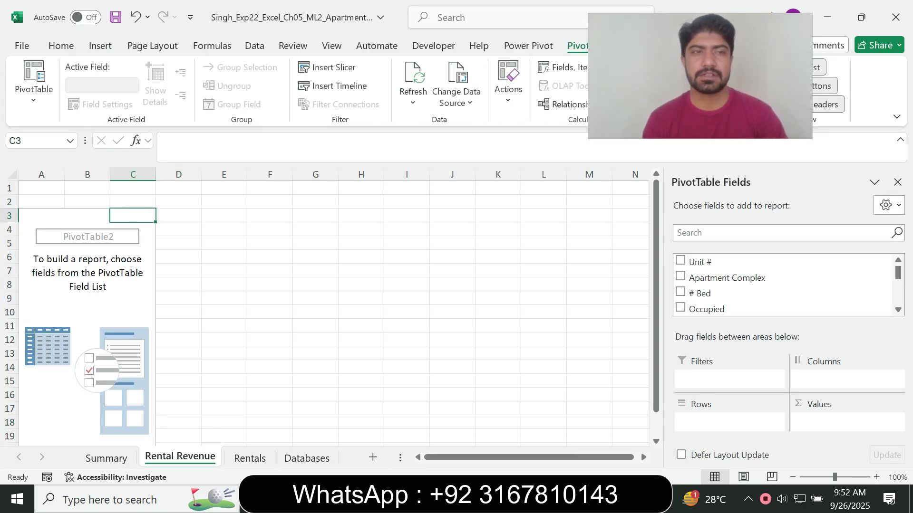
click(33, 89)
click(47, 153)
key(ctrl+v)
key(Return)
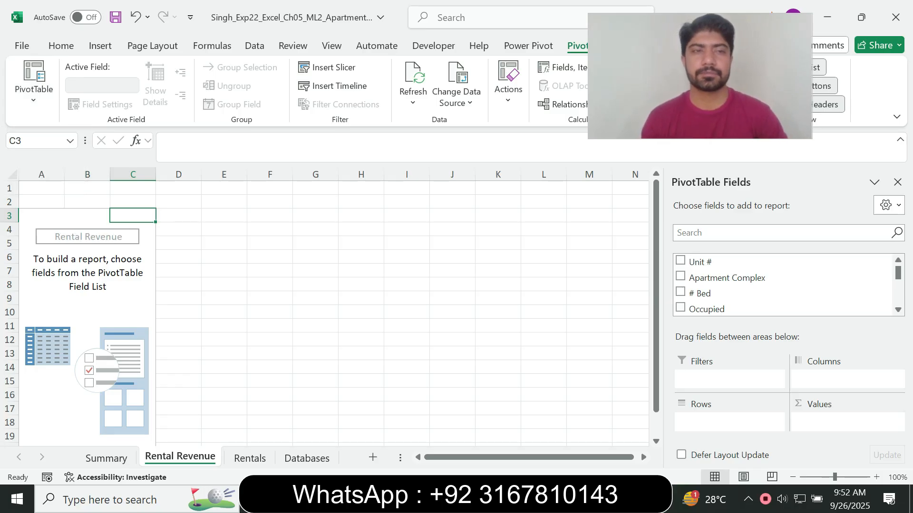
Switch to Word and set the step 5 instruction text to 9 pt with no highlighting
key(alt+Tab)
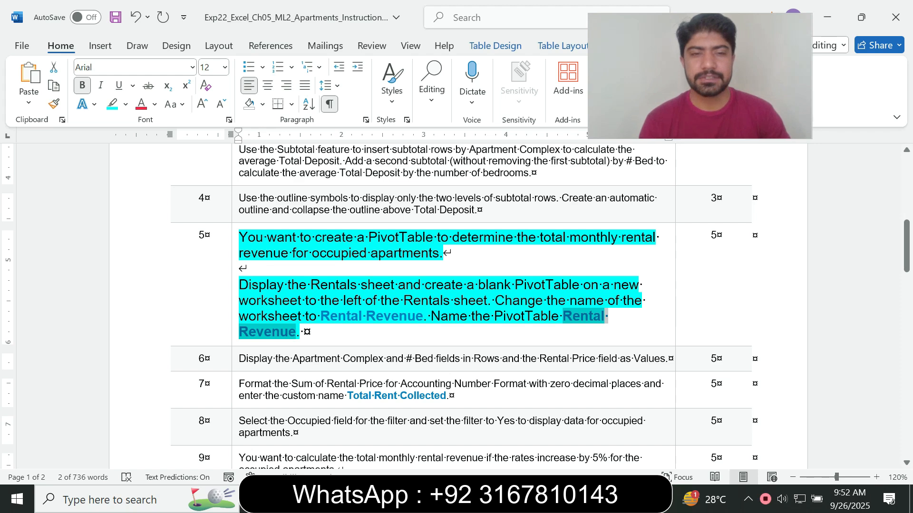
click(235, 325)
click(323, 280)
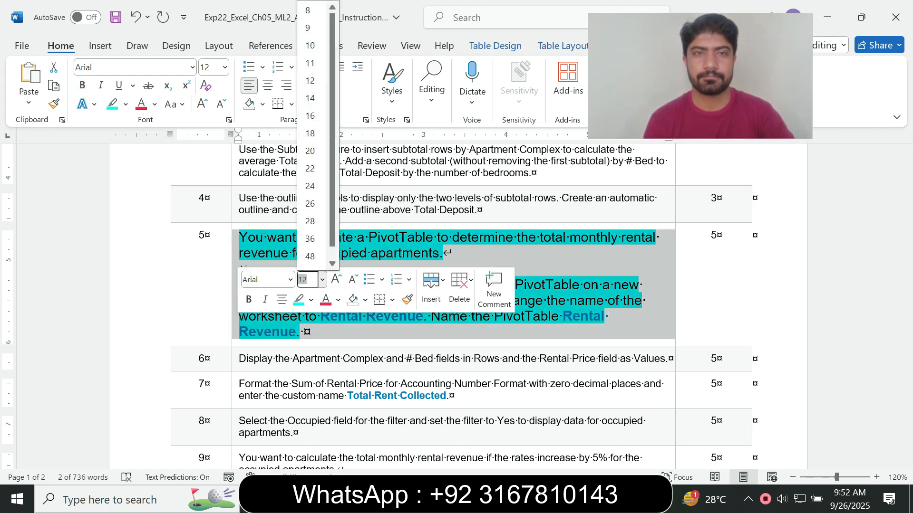
click(308, 28)
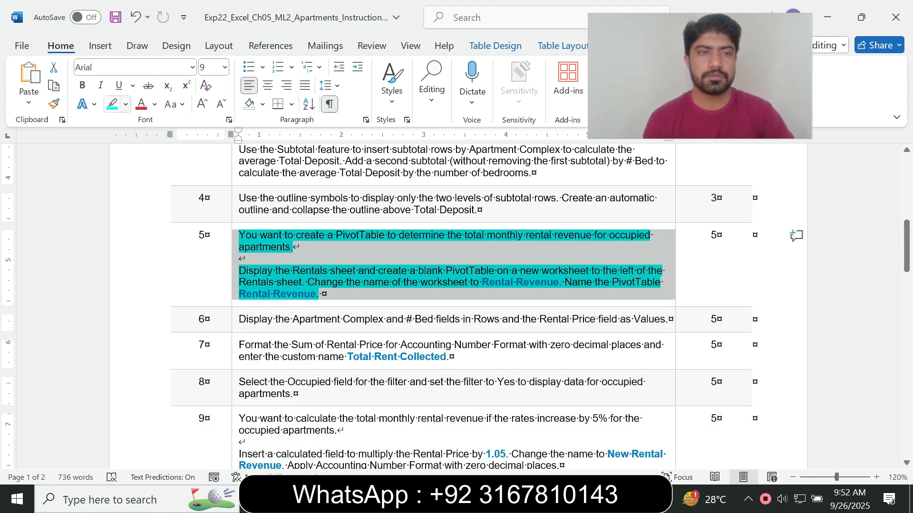
click(126, 104)
click(147, 218)
click(322, 294)
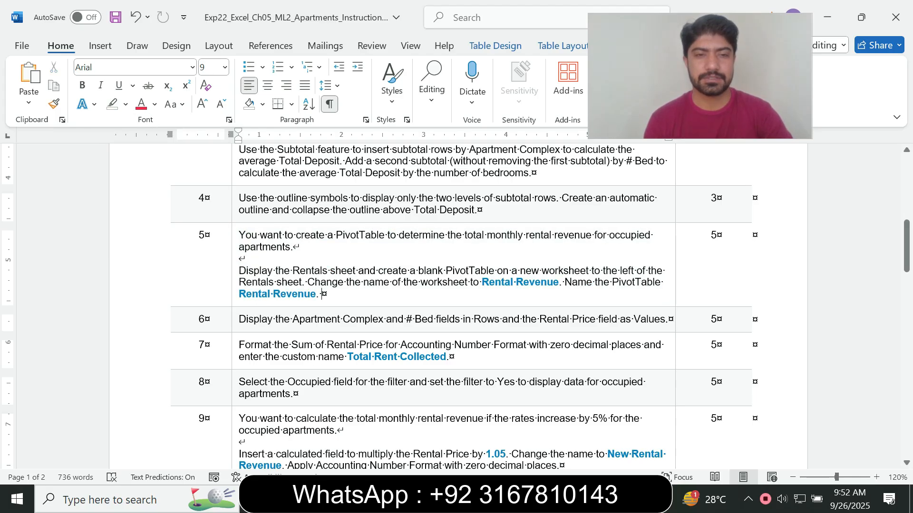
Enlarge the step 6 instruction text to 14 pt and highlight it in turquoise
click(234, 319)
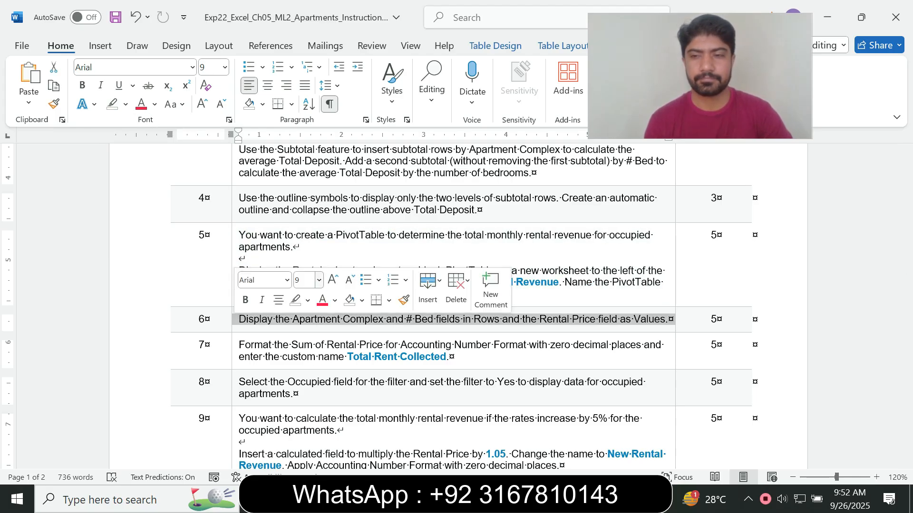
click(319, 280)
click(307, 98)
click(126, 104)
click(158, 154)
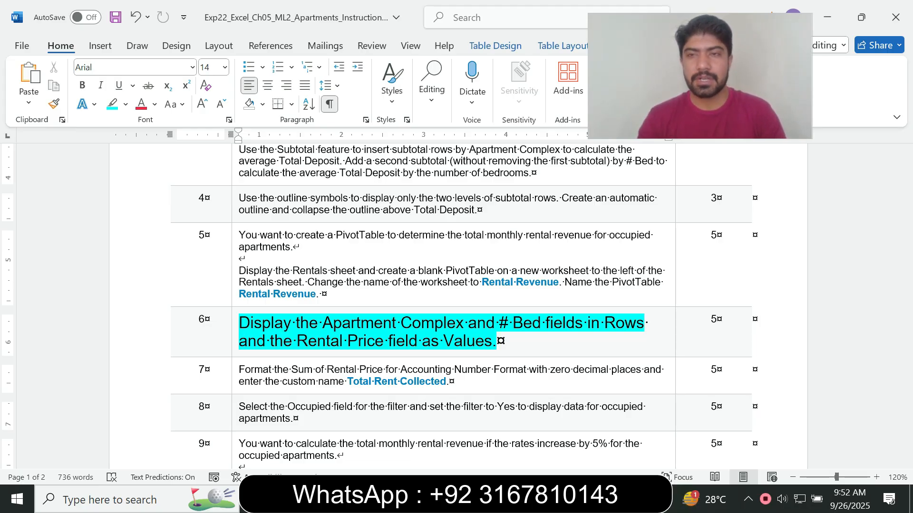
Switch to Excel, add the Apartment Complex field to the PivotTable's rows and find the # Bed field in step 6 in Word
key(alt+Tab)
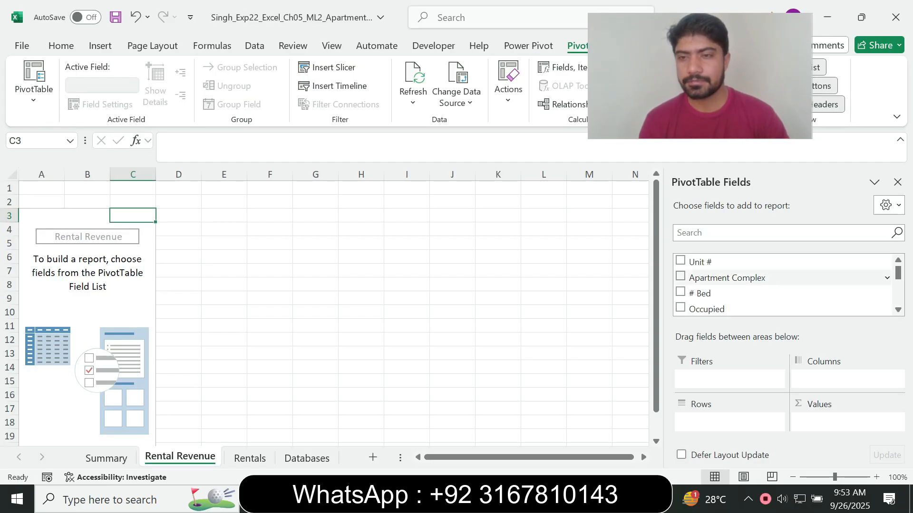
click(681, 276)
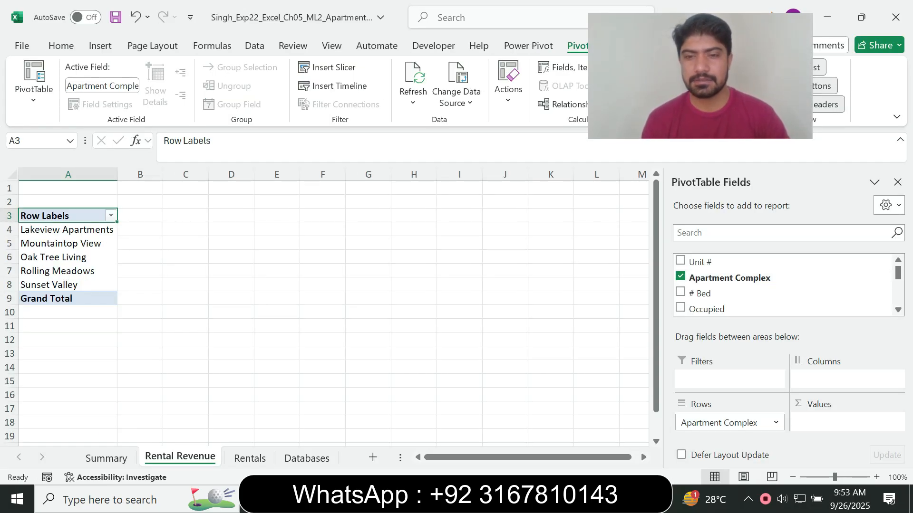
key(alt+Tab)
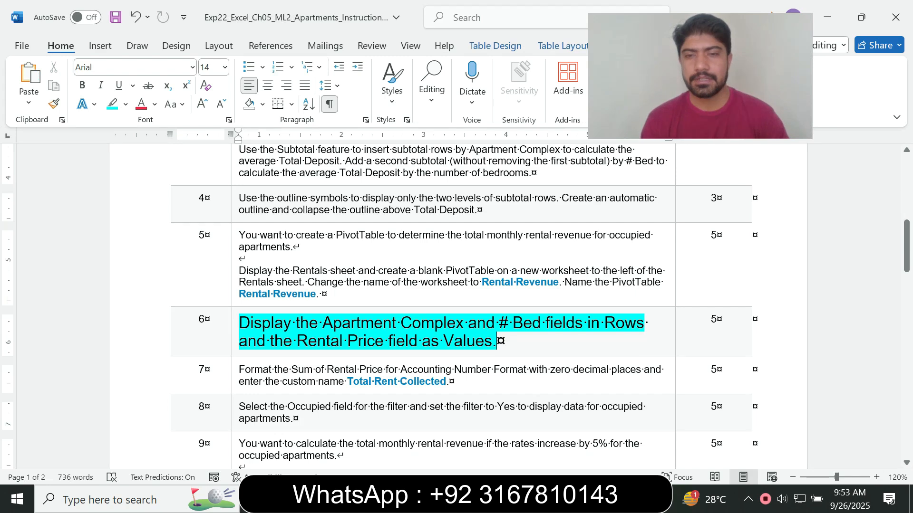
drag(468, 323, 543, 324)
Try adding the # Bed field to the PivotTable in Excel, recheck step 6 in Word and remove the field again
key(alt+Tab)
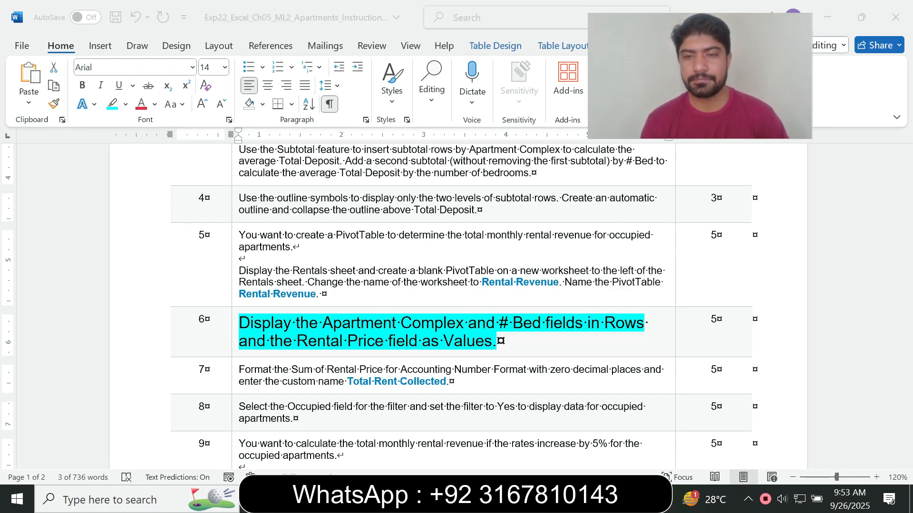
click(680, 292)
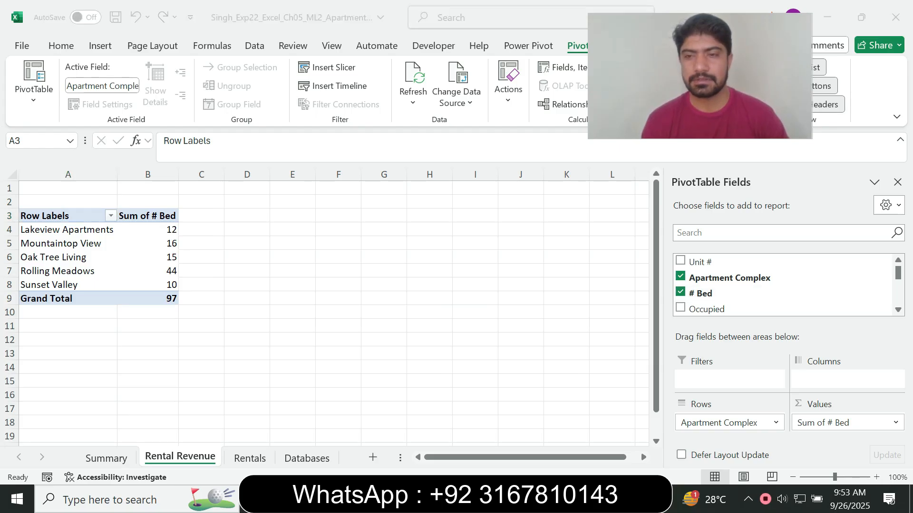
key(alt+Tab)
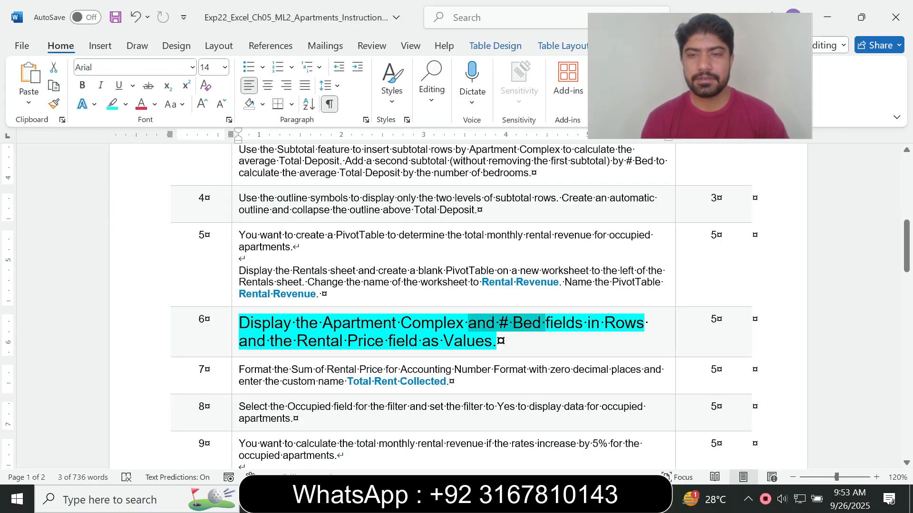
key(alt+Tab)
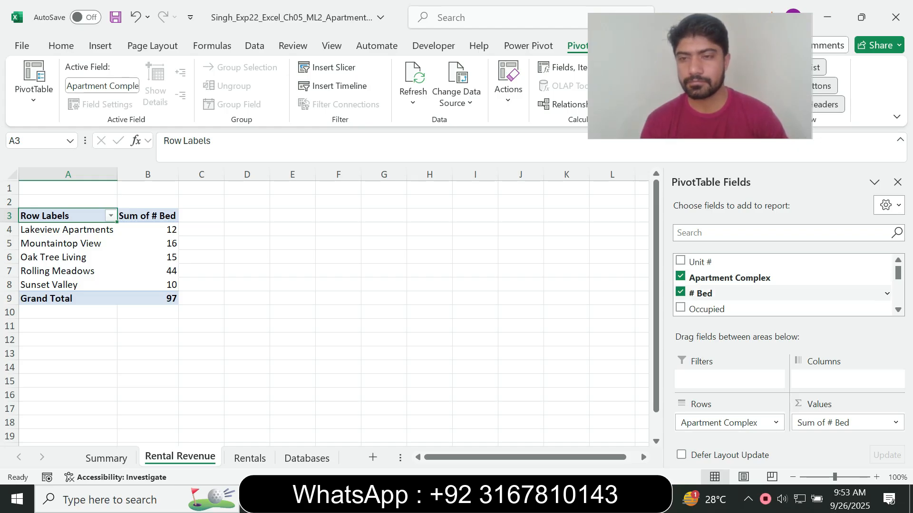
click(680, 292)
Recheck step 6 in Word, return to the Excel PivotTable and place the # Bed field in Rows below Apartment Complex
key(alt+Tab)
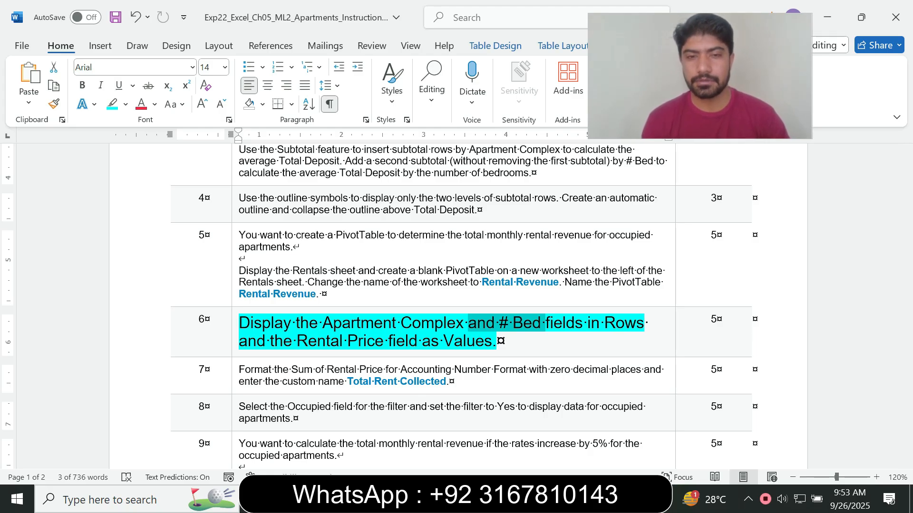
mouse_move(578, 498)
scroll(456, 306, up, 1)
mouse_move(578, 478)
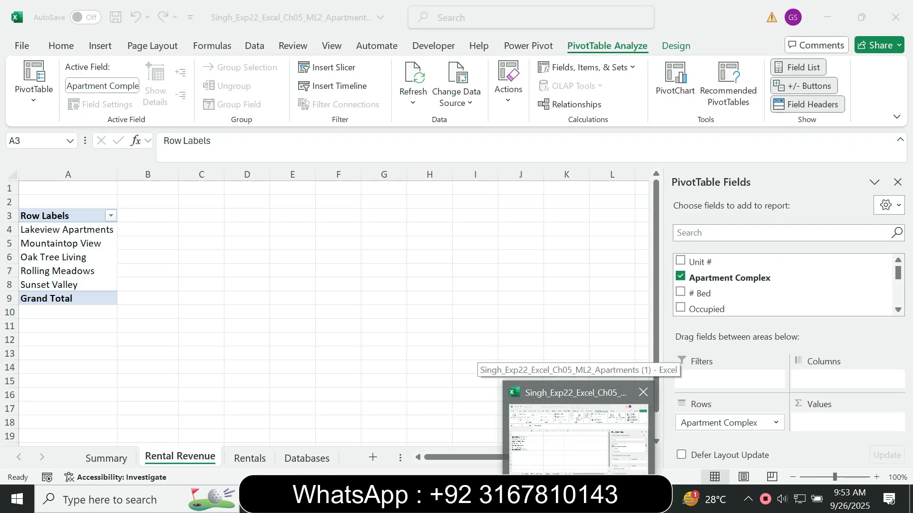
click(611, 423)
click(611, 422)
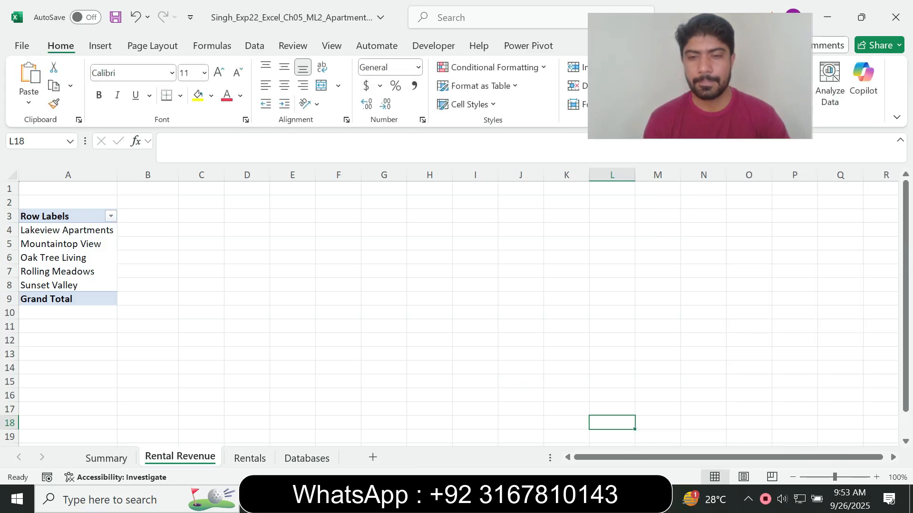
key(alt+Tab)
key(alt+Tab)
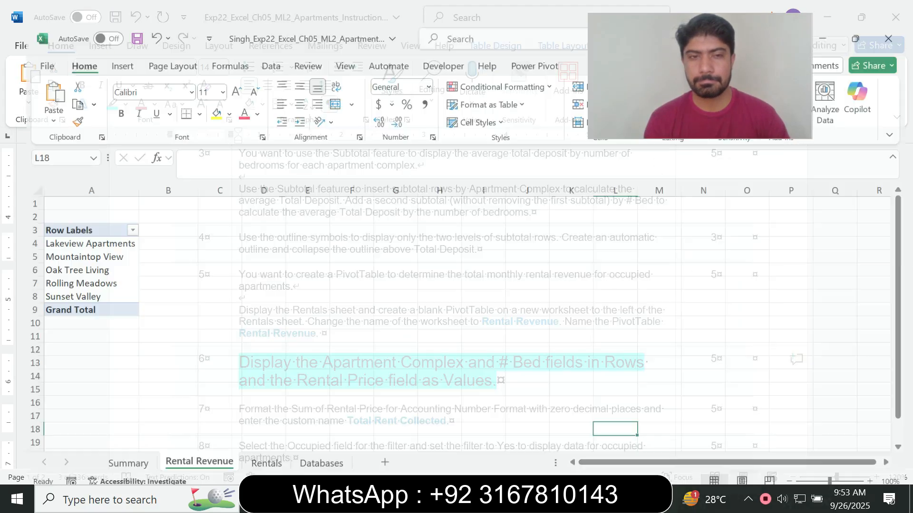
click(62, 216)
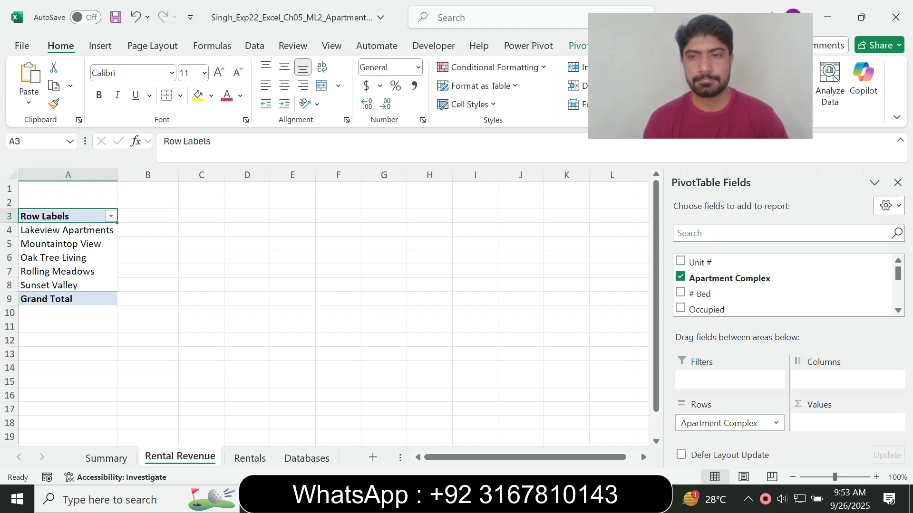
drag(700, 294, 730, 430)
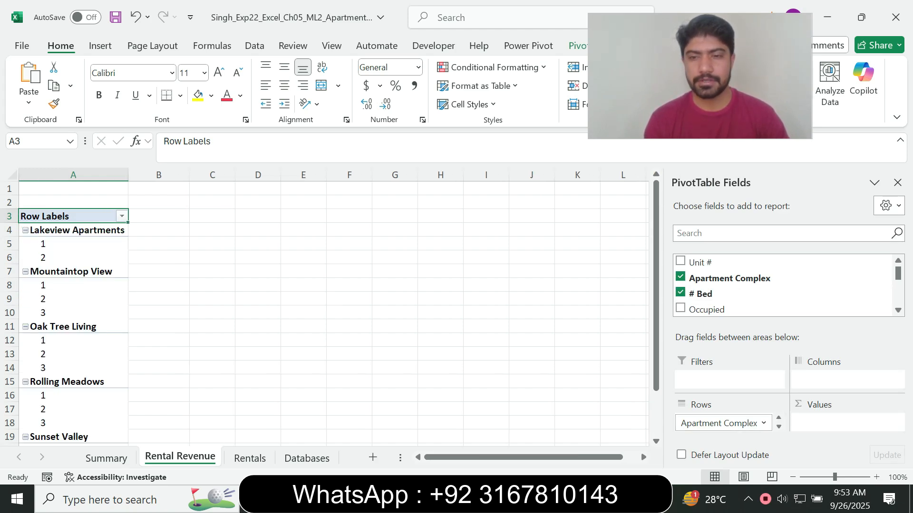
Reread the rest of step 6 in Word, add the Rental Price field to the Excel PivotTable's values and return to Word
key(alt+Tab)
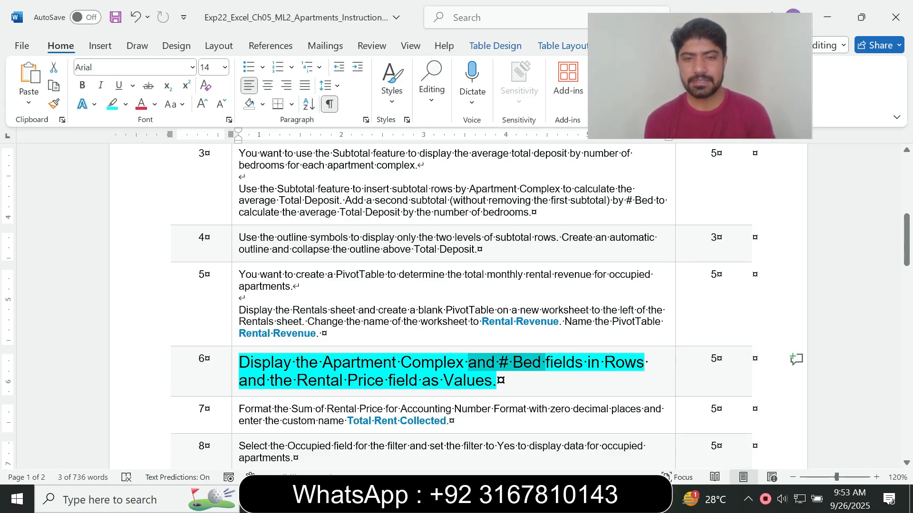
key(alt+Tab)
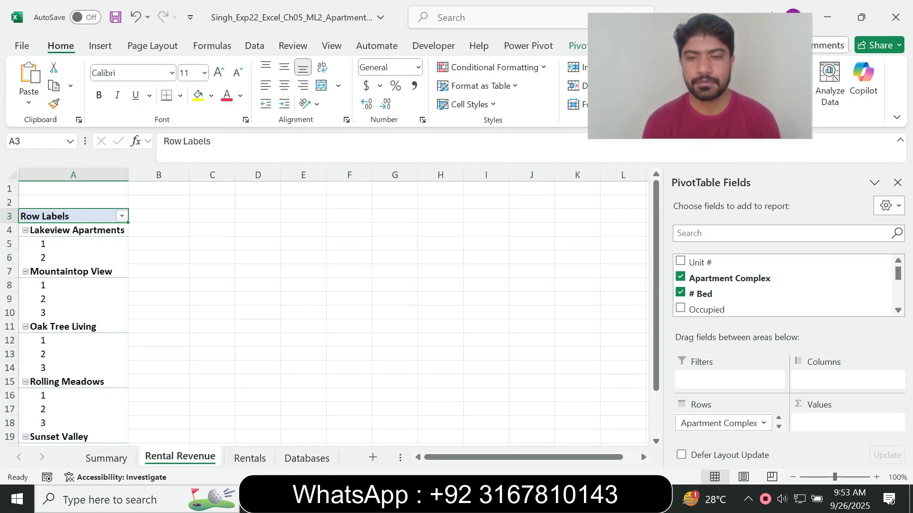
key(alt+Tab)
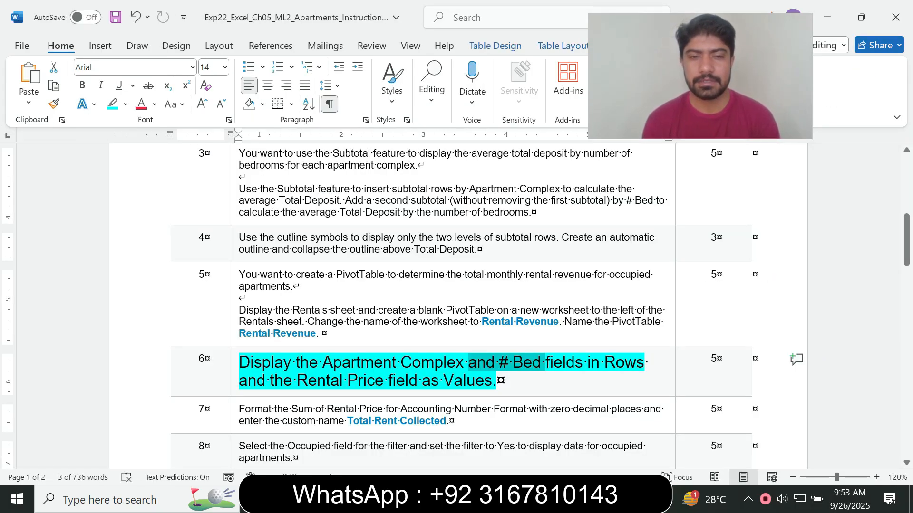
drag(270, 380, 410, 381)
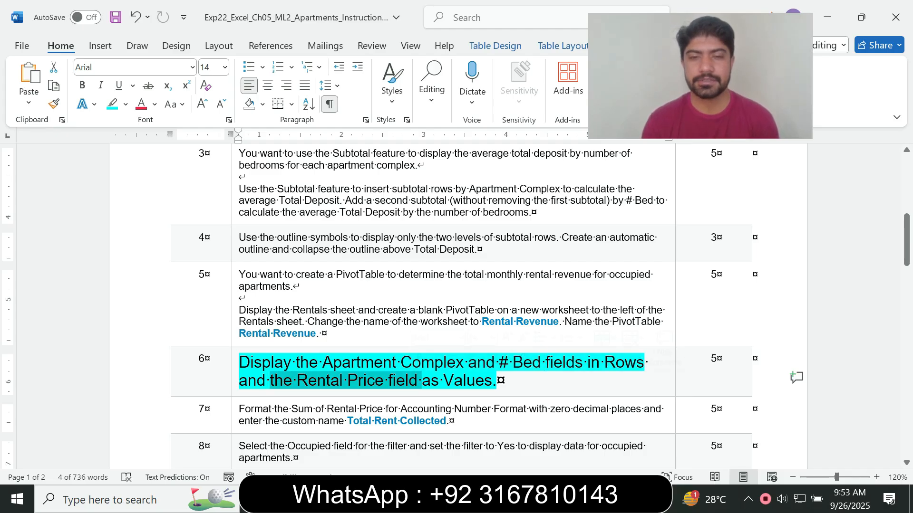
key(alt+Tab)
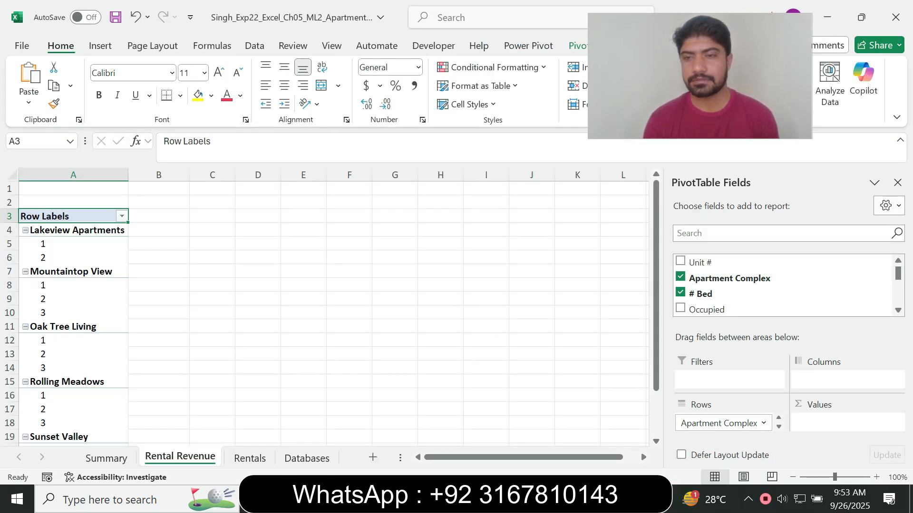
scroll(784, 285, down, 4)
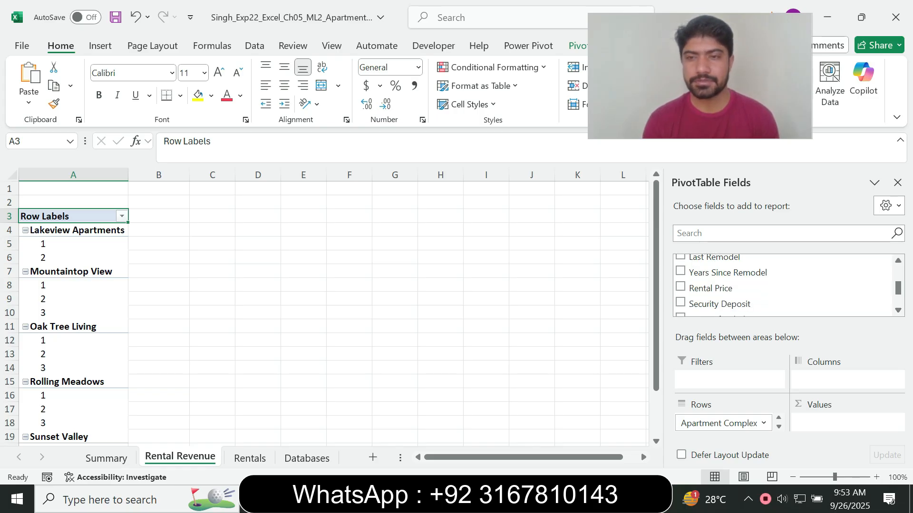
key(alt+Tab)
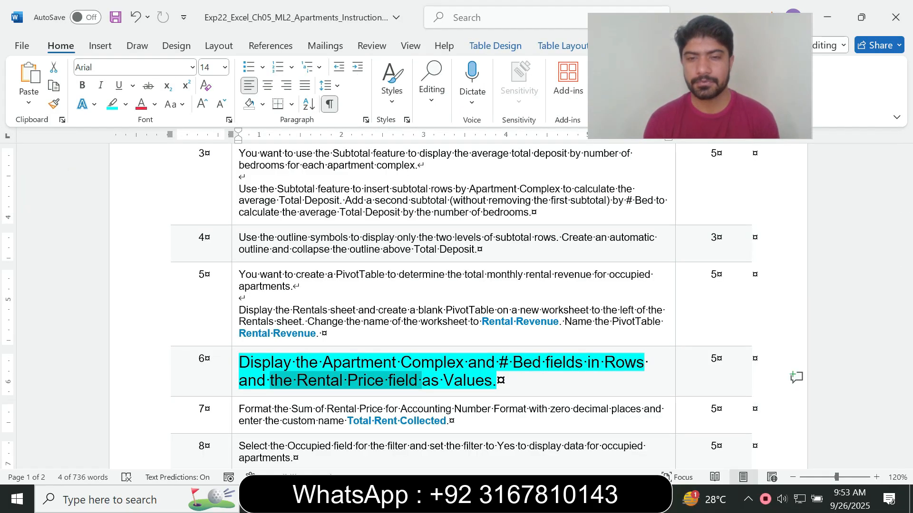
key(alt+Tab)
click(680, 286)
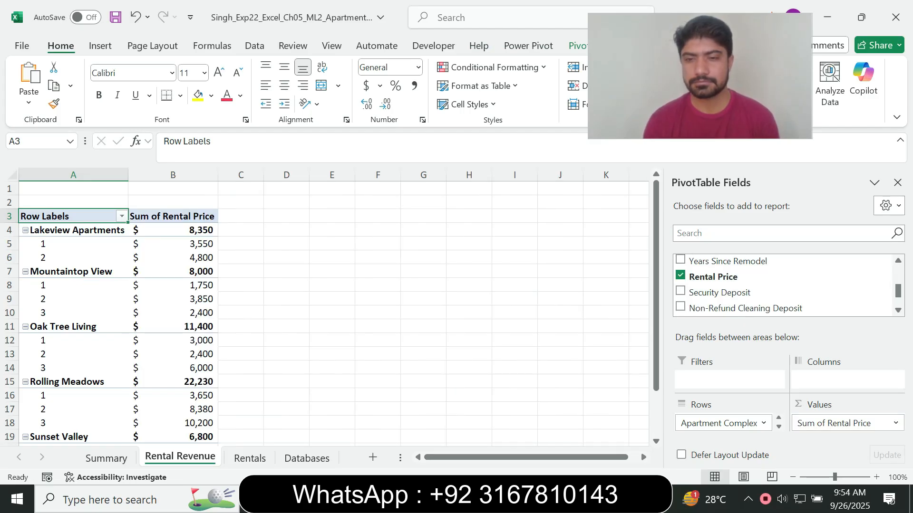
click(544, 499)
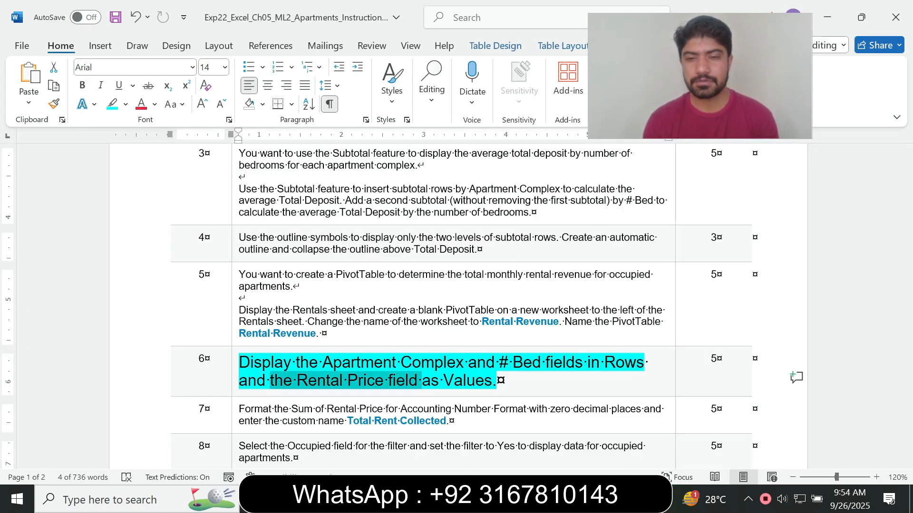
key(alt+Tab)
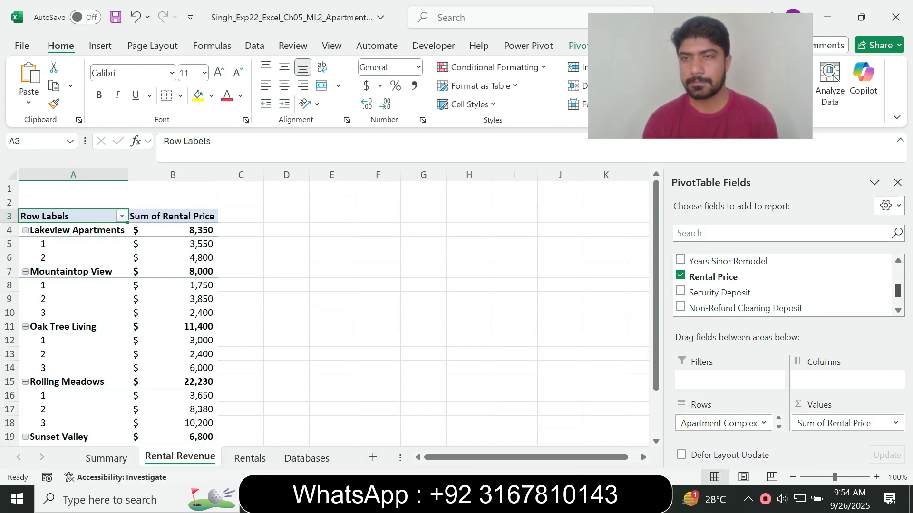
scroll(784, 286, up, 5)
scroll(784, 285, down, 5)
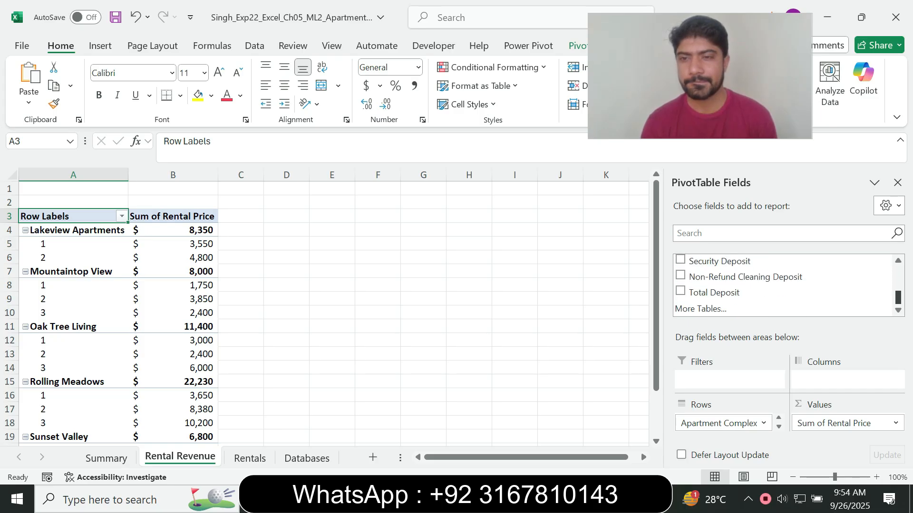
Switch to Word and restore the step 6 instruction text to 9 pt without highlighting
key(alt+Tab)
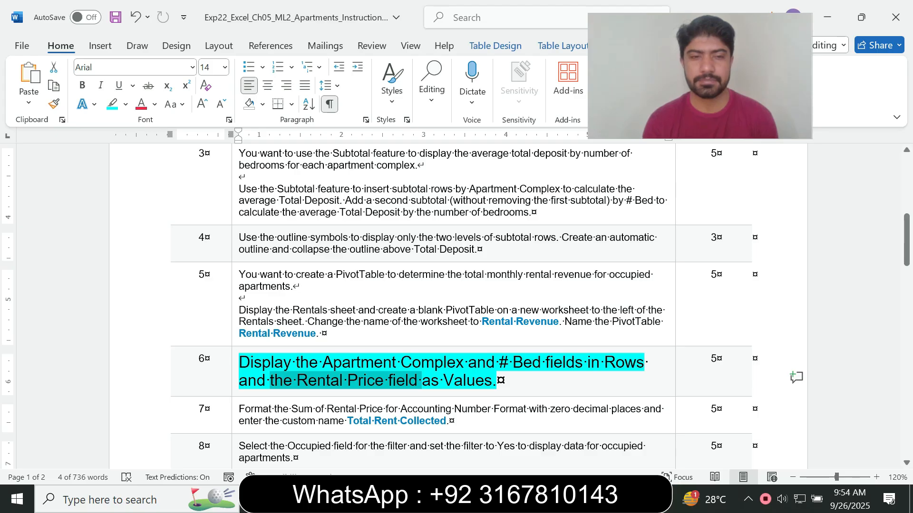
click(234, 380)
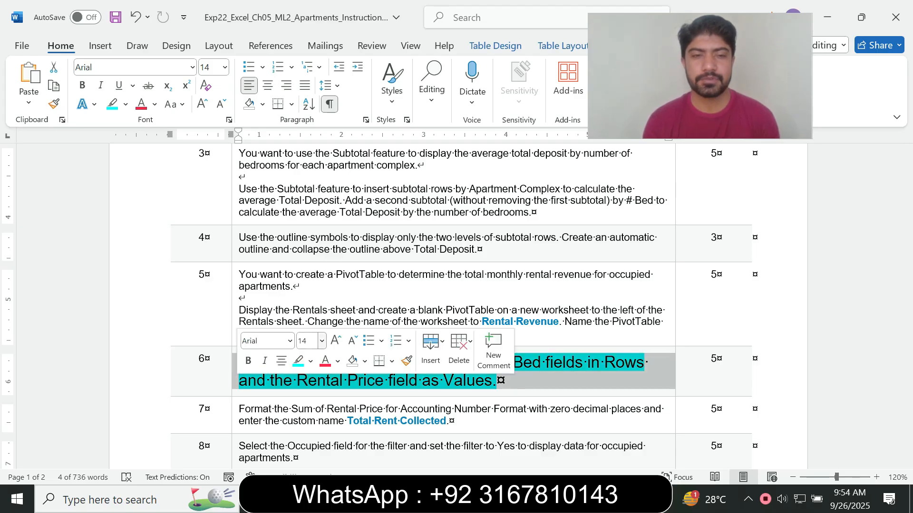
click(322, 341)
click(307, 76)
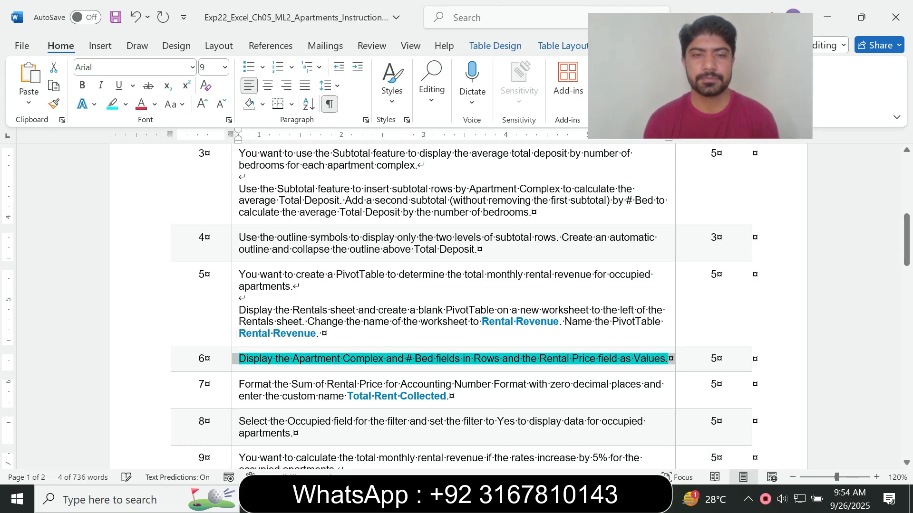
click(125, 105)
click(148, 220)
click(669, 359)
Enlarge the step 7 instruction text to 14 pt and highlight it in turquoise
drag(906, 239, 906, 263)
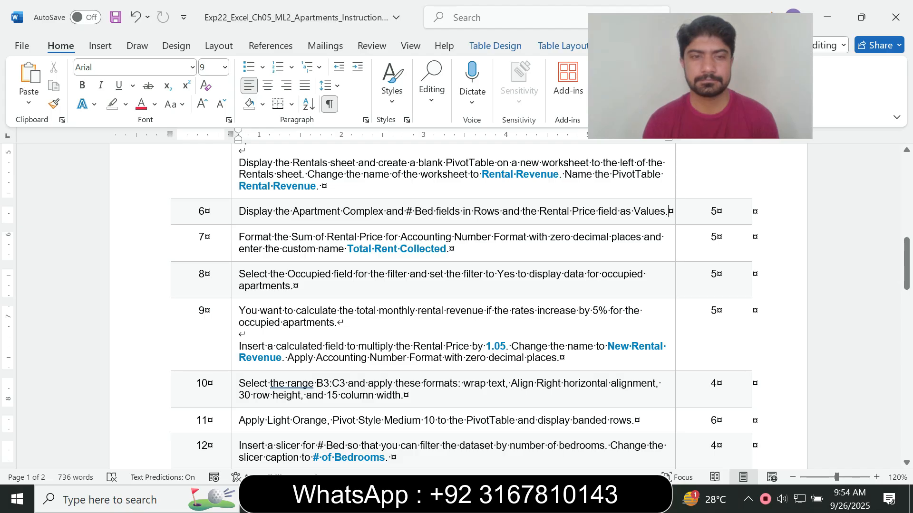
click(234, 250)
click(318, 216)
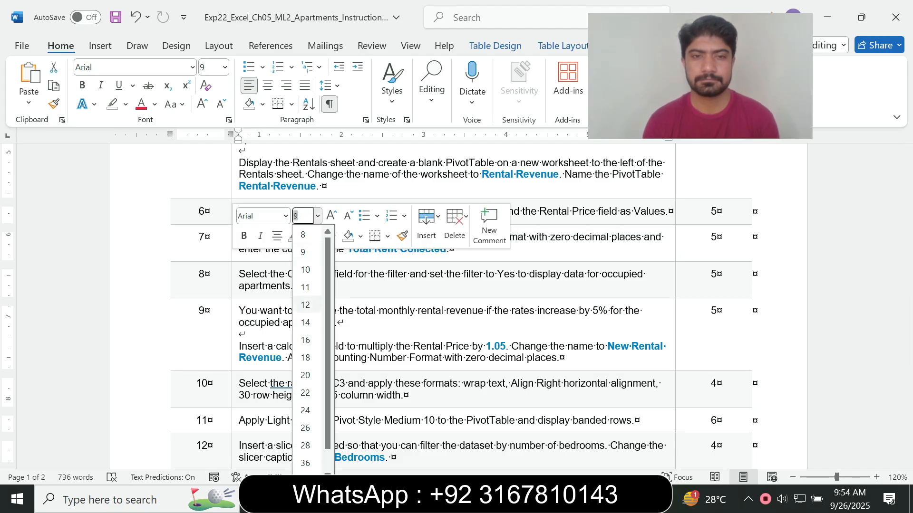
click(306, 323)
click(307, 236)
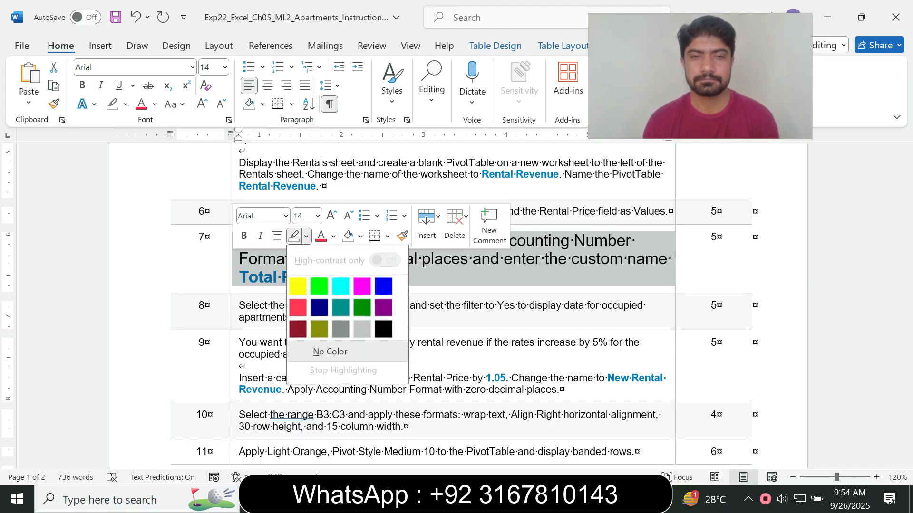
click(340, 286)
click(455, 306)
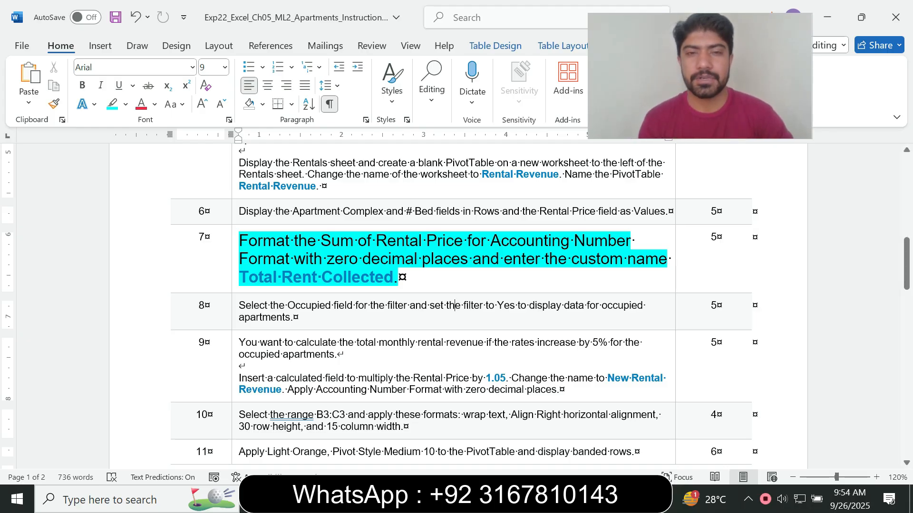
Check step 7 in Word and choose the Accounting number format with zero decimal places for the Excel PivotTable's Sum of Rental Price
drag(303, 242, 391, 241)
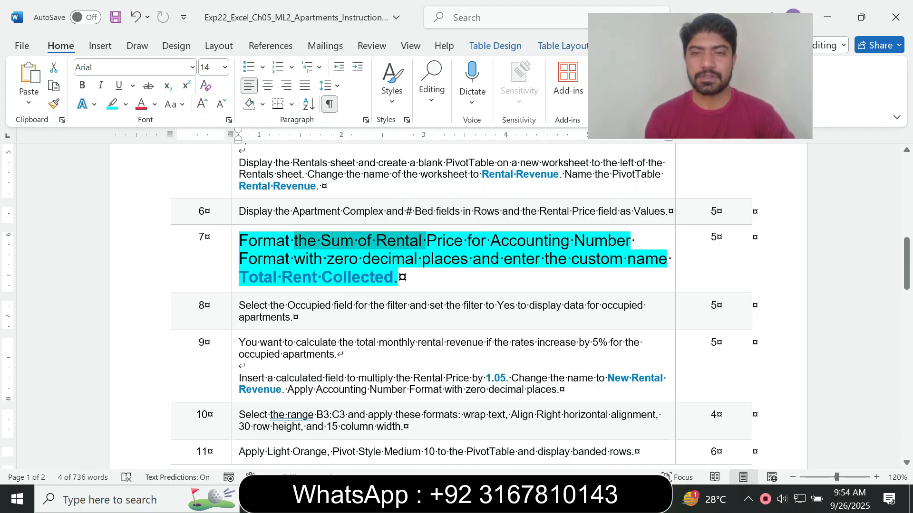
key(alt+Tab)
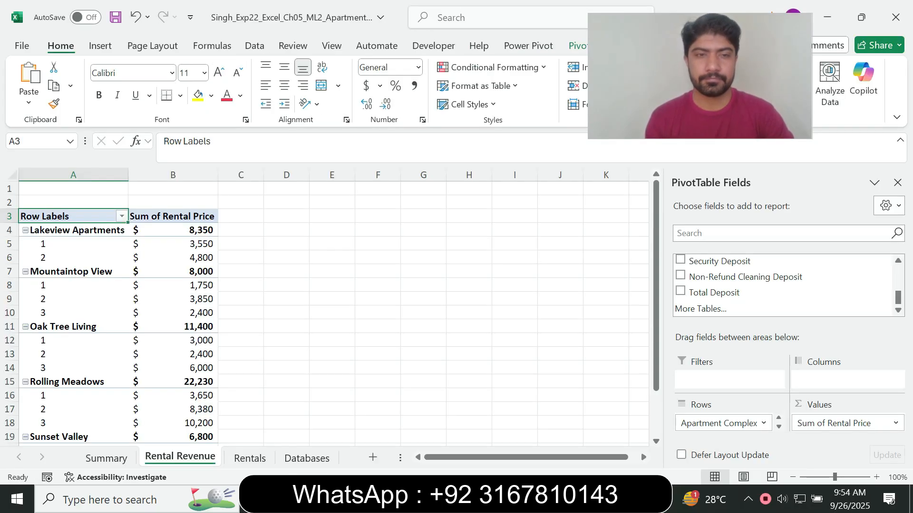
click(895, 423)
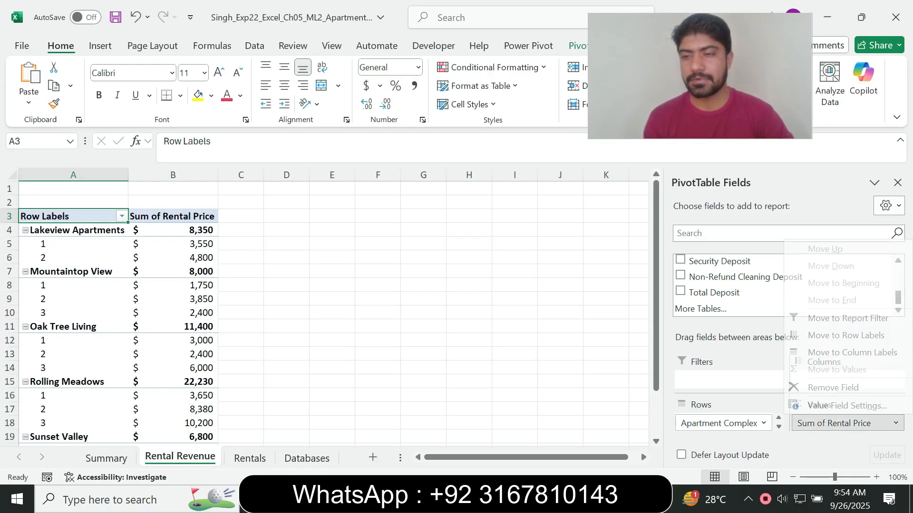
click(845, 405)
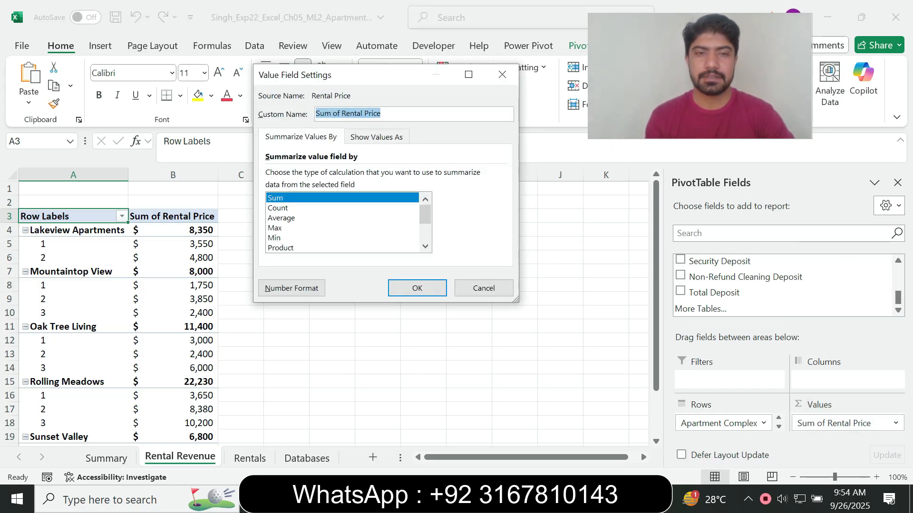
click(291, 289)
key(alt+Tab)
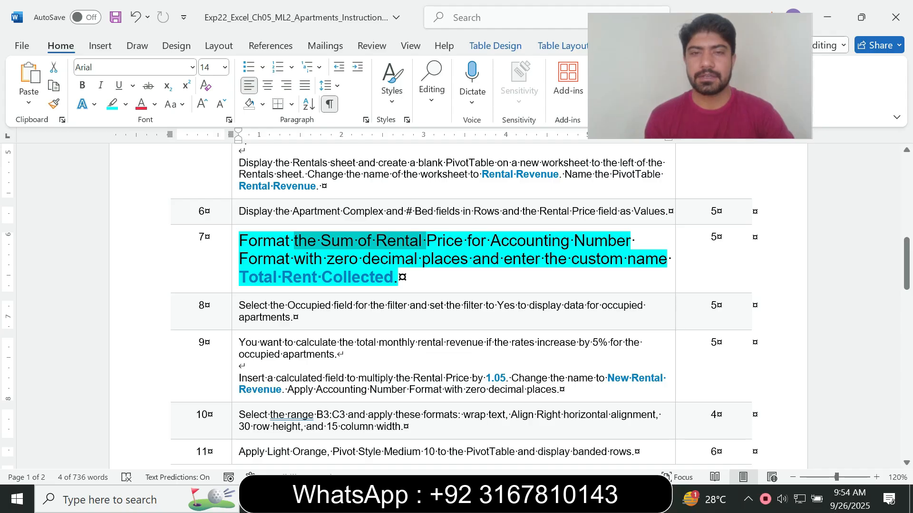
key(alt+Tab)
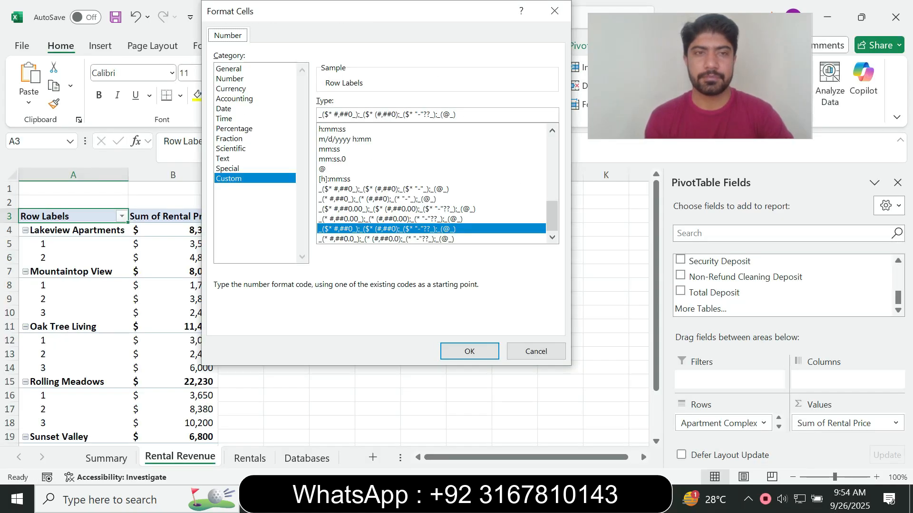
click(250, 99)
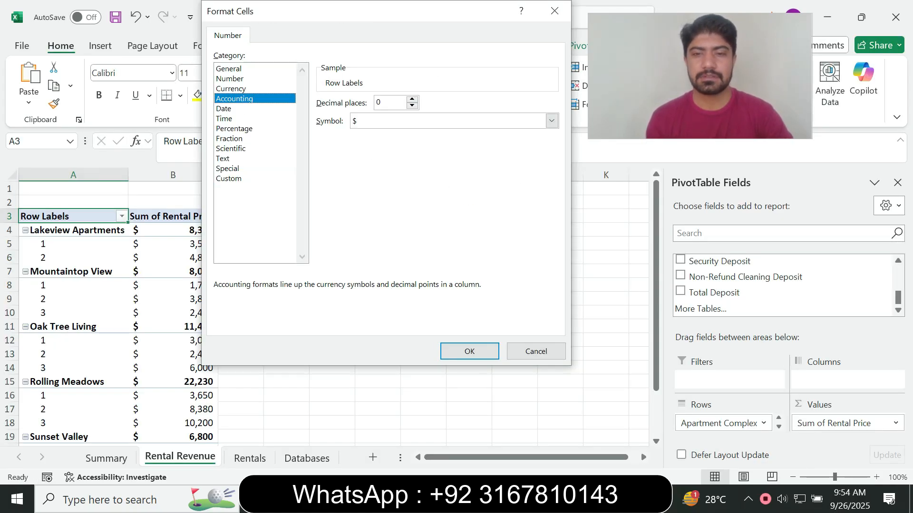
Copy Total Rent Collected from step 7 in Word, apply the number format in Excel and paste the text as the field's custom name
key(alt+Tab)
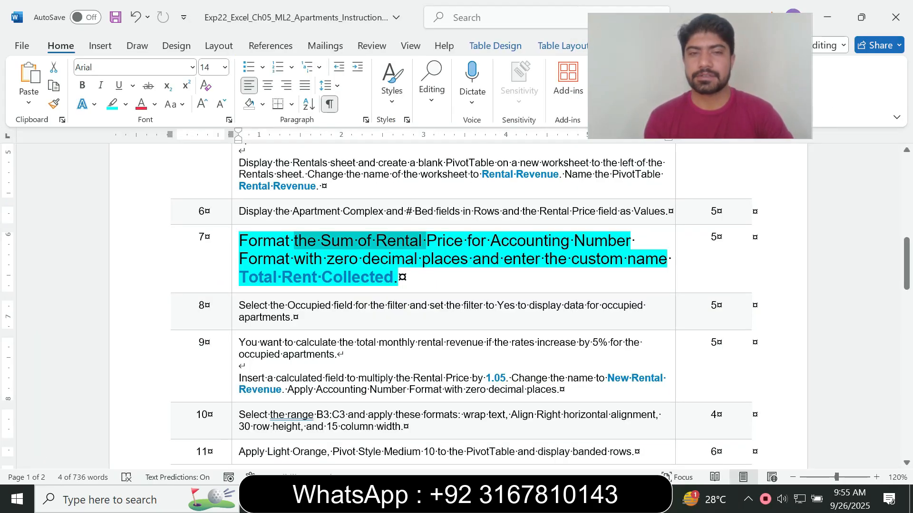
drag(238, 277, 393, 277)
key(ctrl+c)
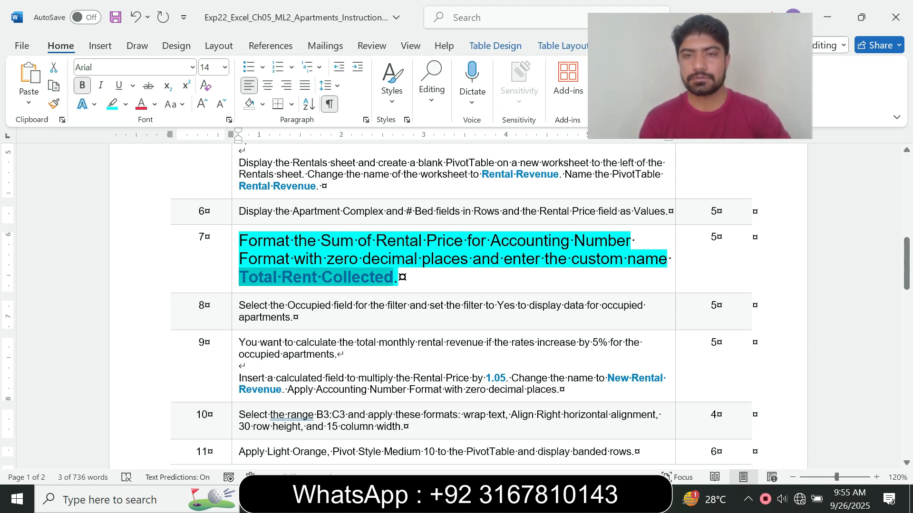
key(alt+Tab)
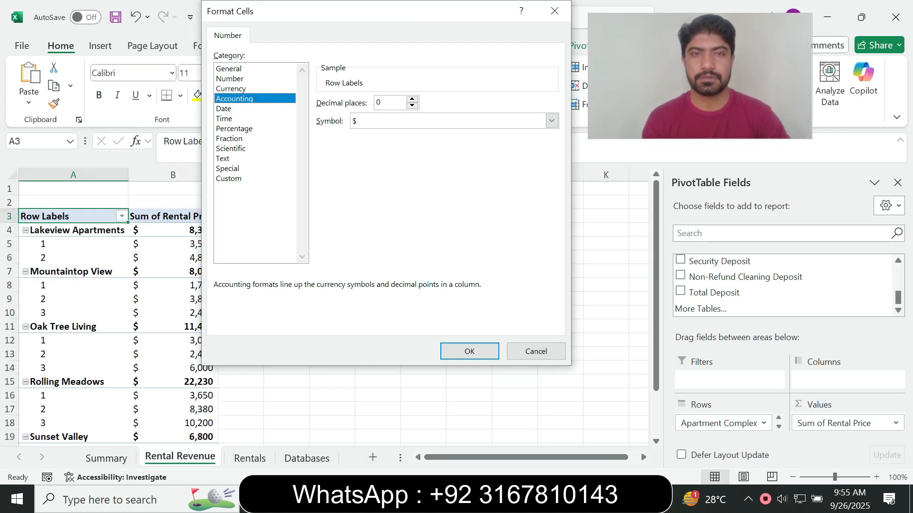
click(467, 350)
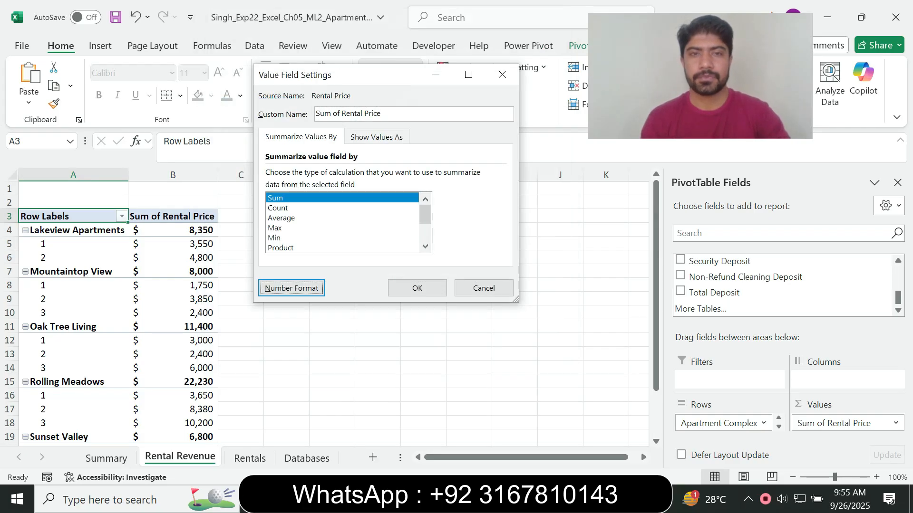
drag(383, 114, 315, 113)
key(ctrl+v)
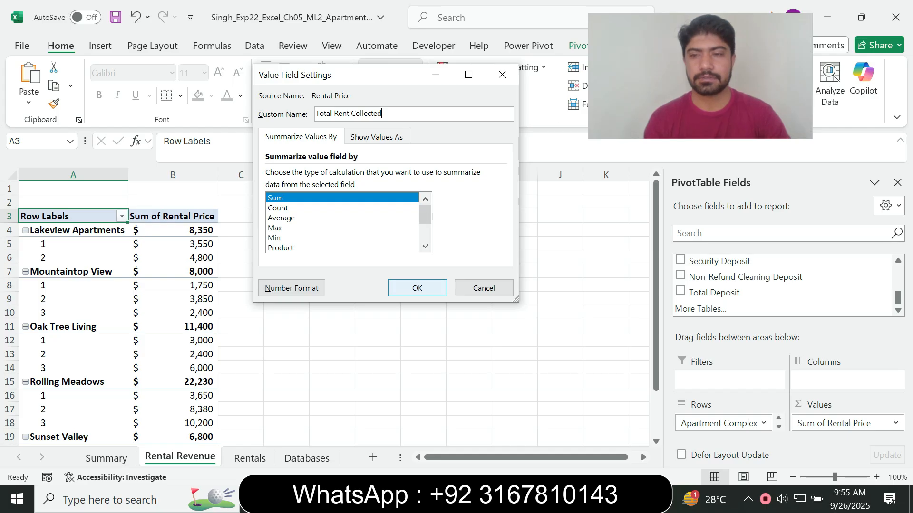
key(Return)
Switch to Word and restore the step 7 instruction text to 9 pt without highlighting
key(alt+Tab)
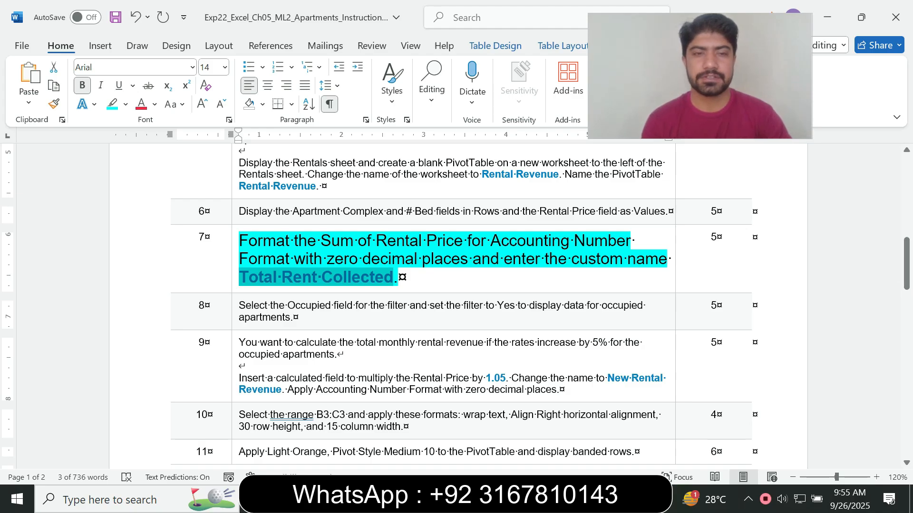
click(234, 277)
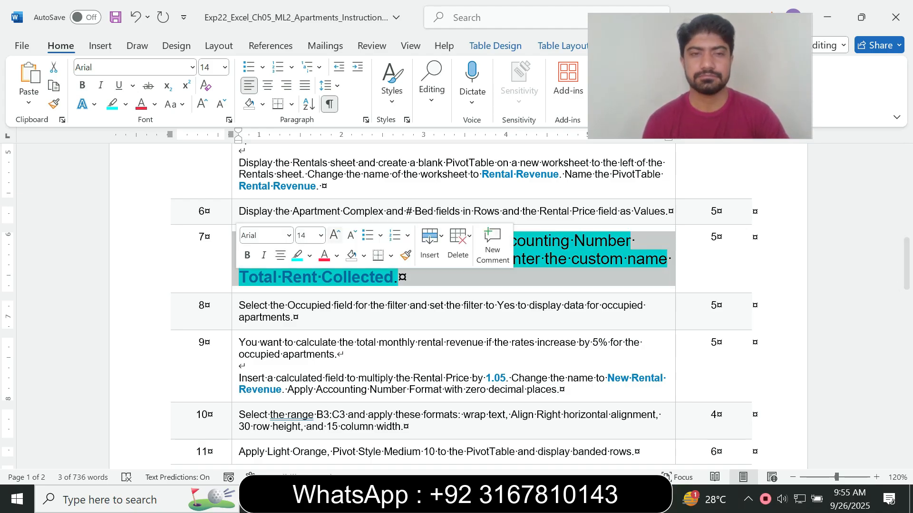
click(321, 236)
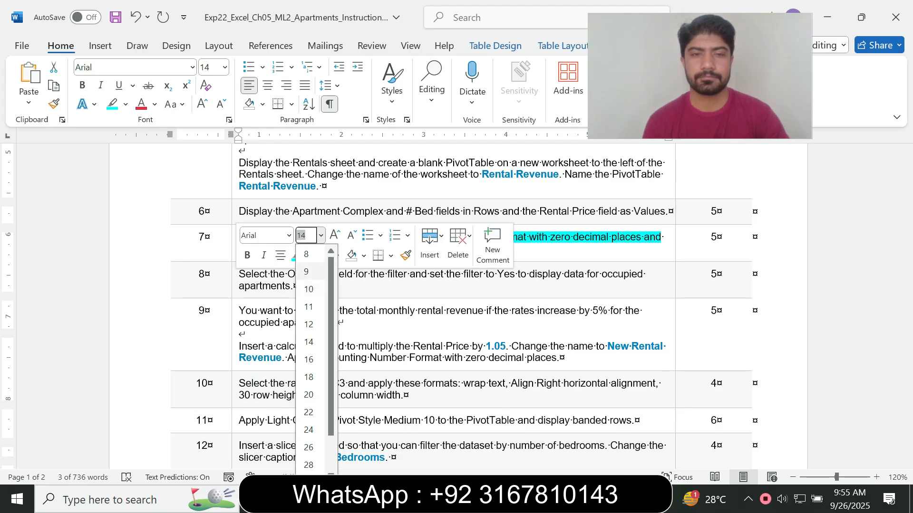
click(306, 272)
click(309, 256)
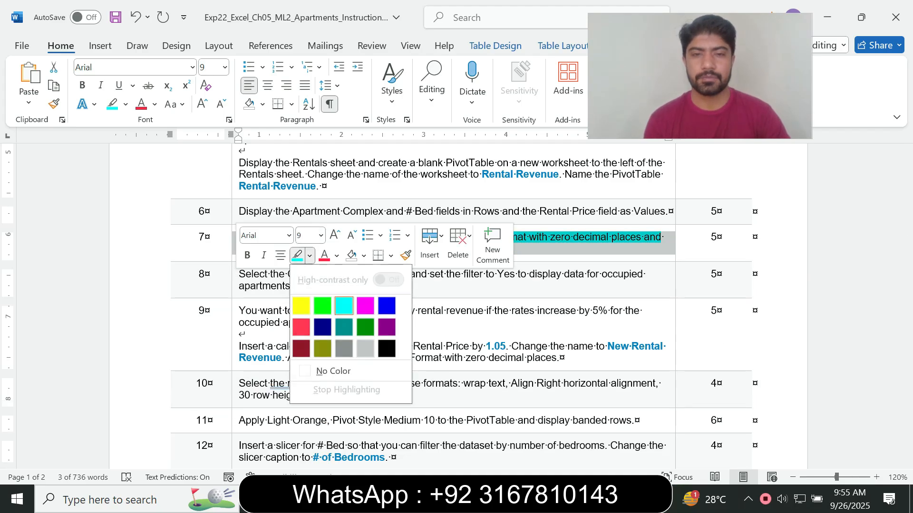
click(332, 371)
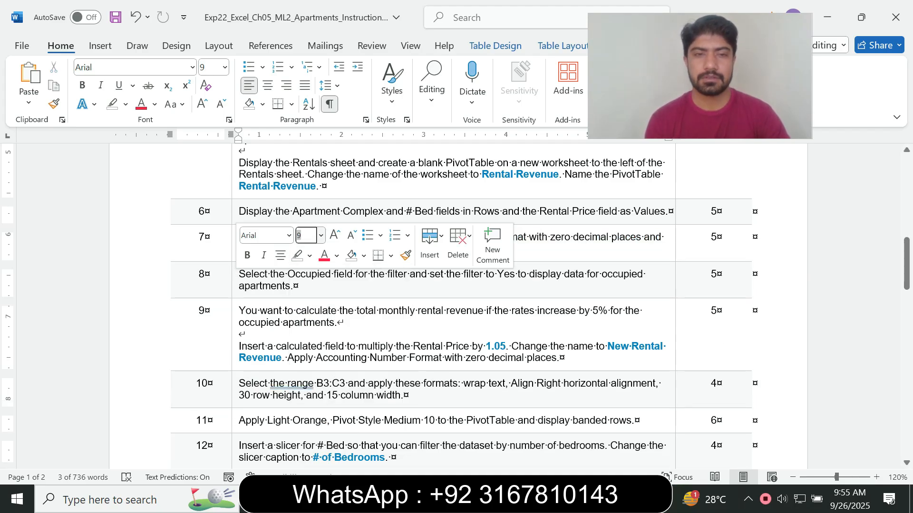
Enlarge the step 8 instruction text to 12 pt and highlight it in turquoise
click(235, 285)
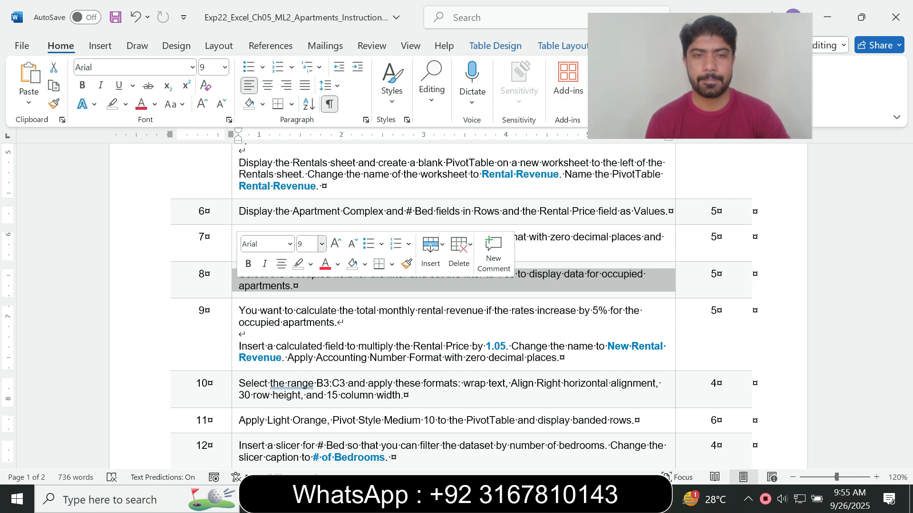
click(322, 244)
click(310, 81)
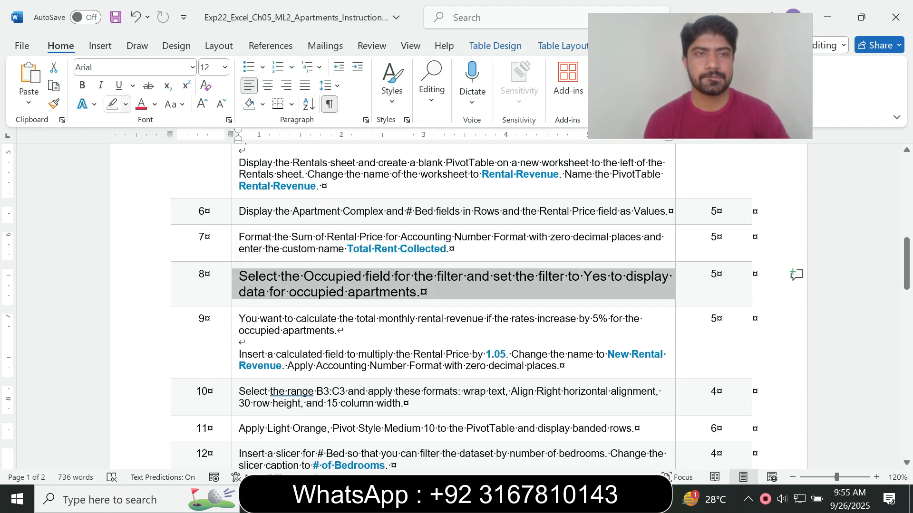
click(126, 105)
click(158, 154)
drag(905, 263, 906, 274)
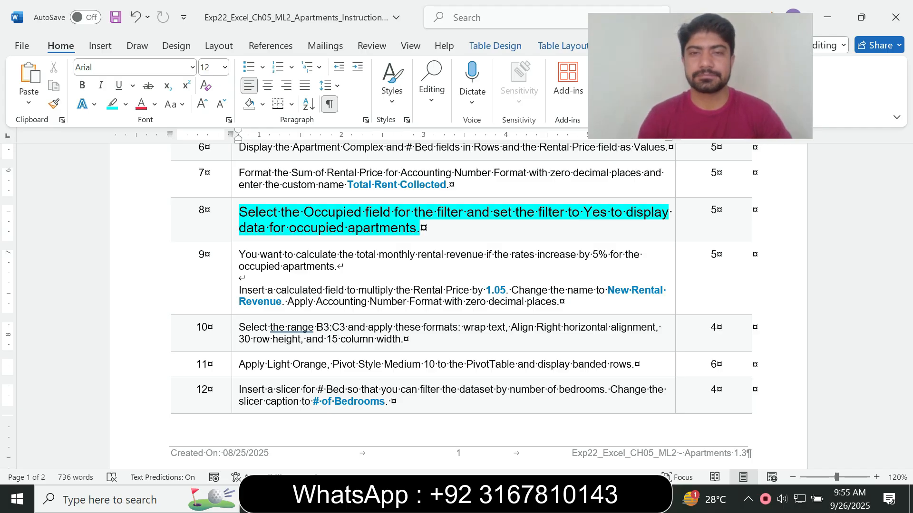
Switch to Excel and add the Occupied field to the PivotTable's filters
key(alt+Tab)
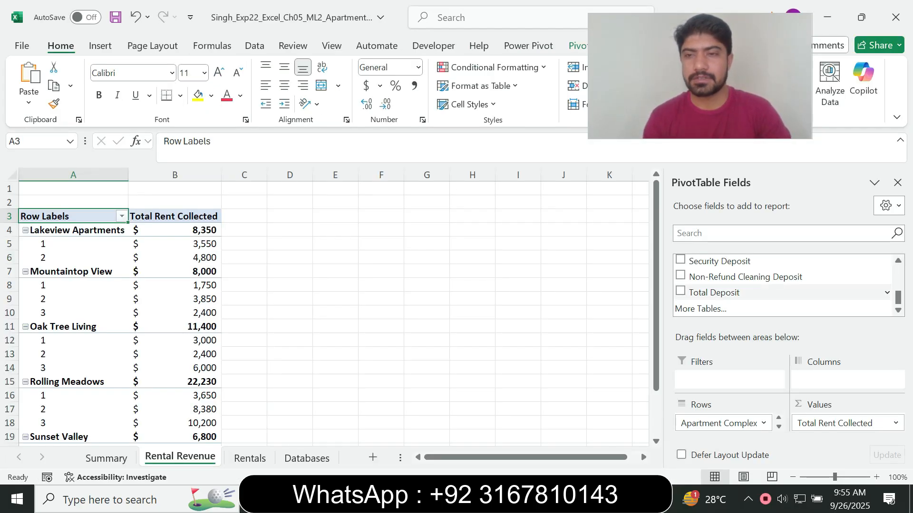
scroll(782, 285, up, 3)
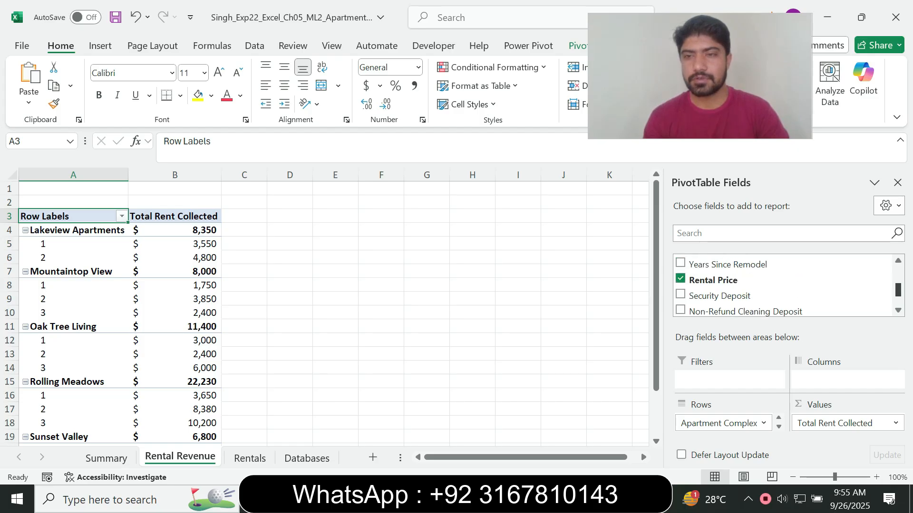
scroll(784, 285, up, 1)
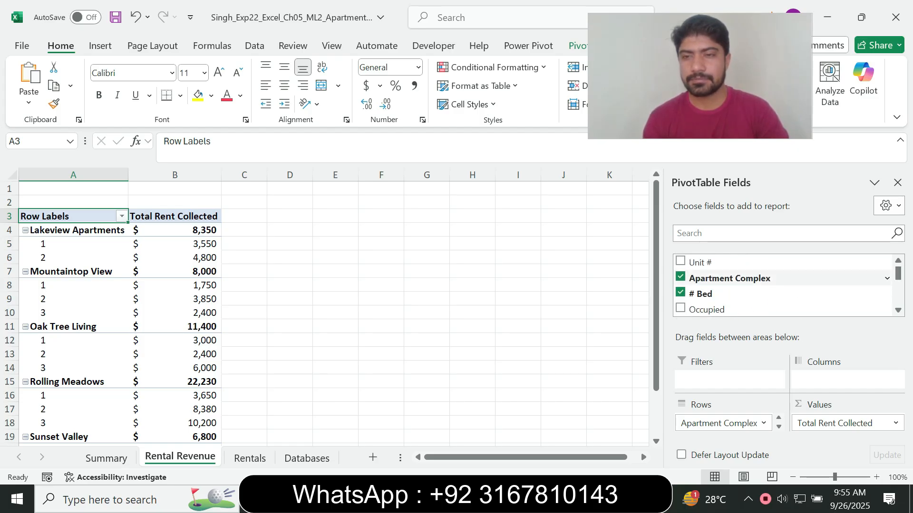
click(680, 308)
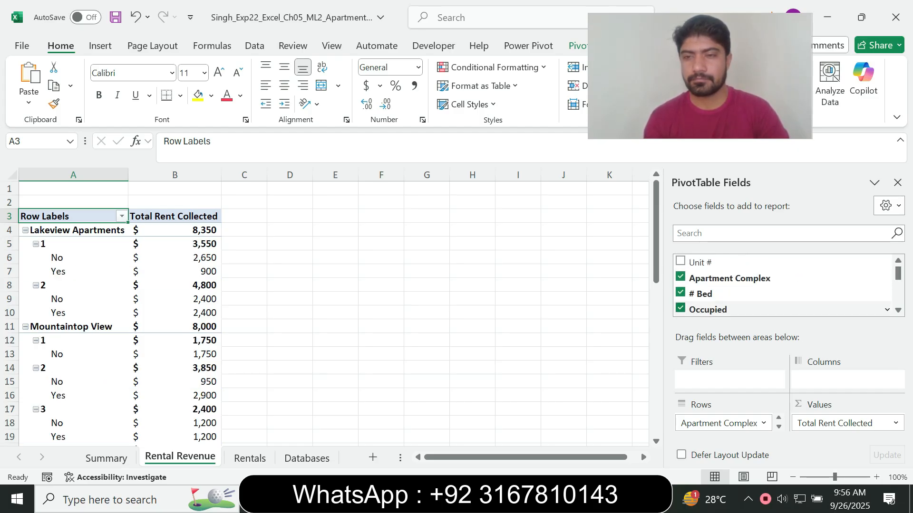
drag(708, 309, 730, 380)
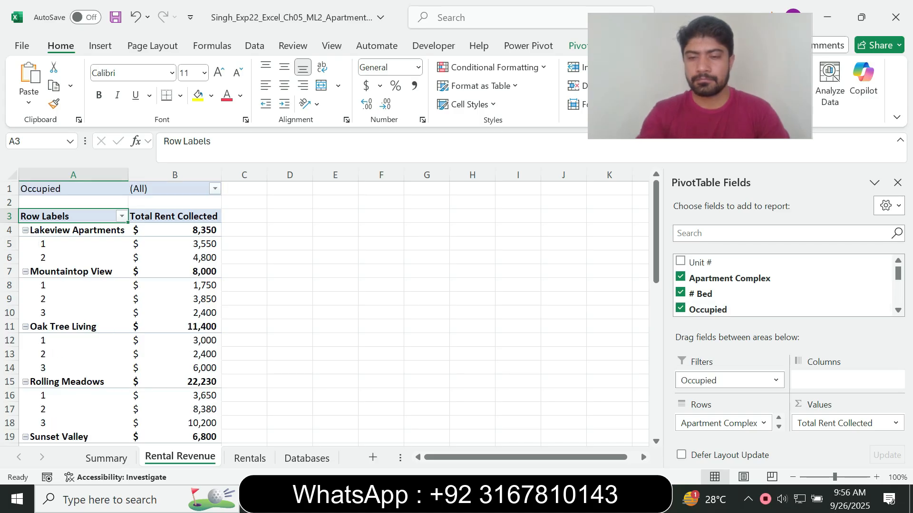
click(681, 309)
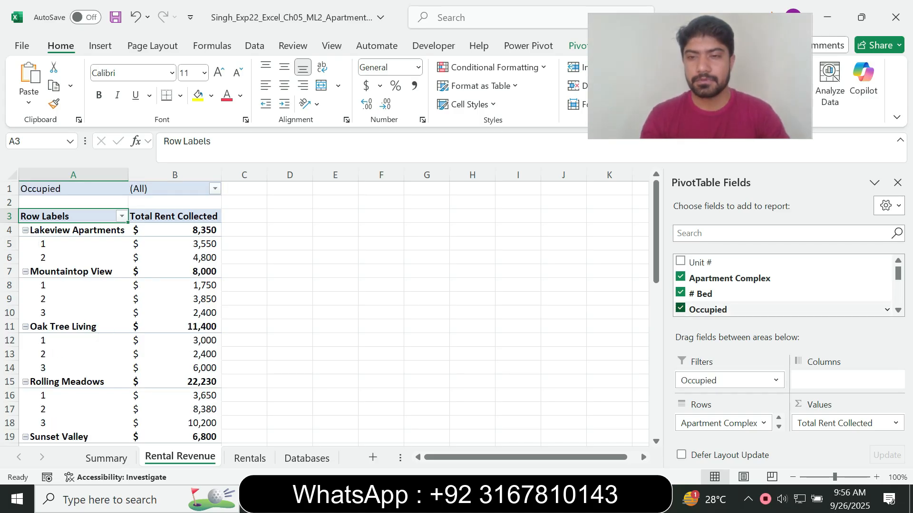
Check in Word which value step 8 requires for the Occupied filter and return to the PivotTable in Excel
drag(706, 309, 728, 379)
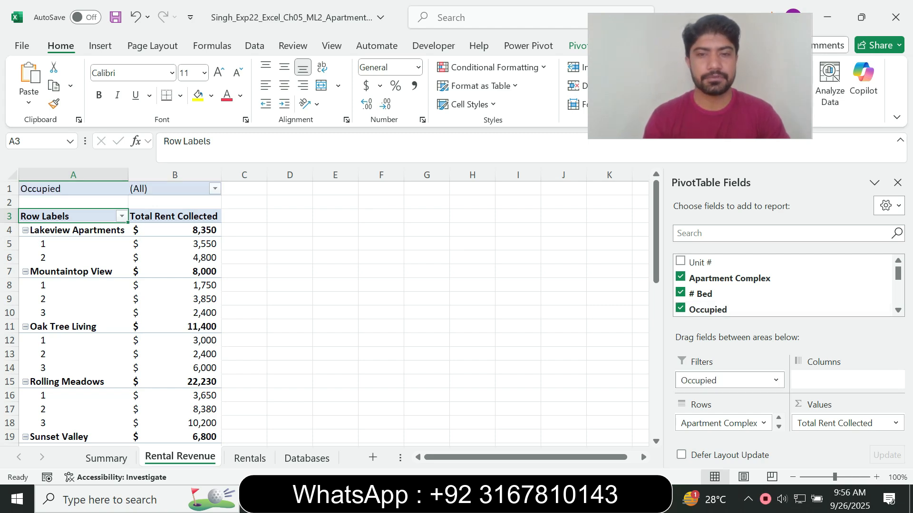
key(alt+Tab)
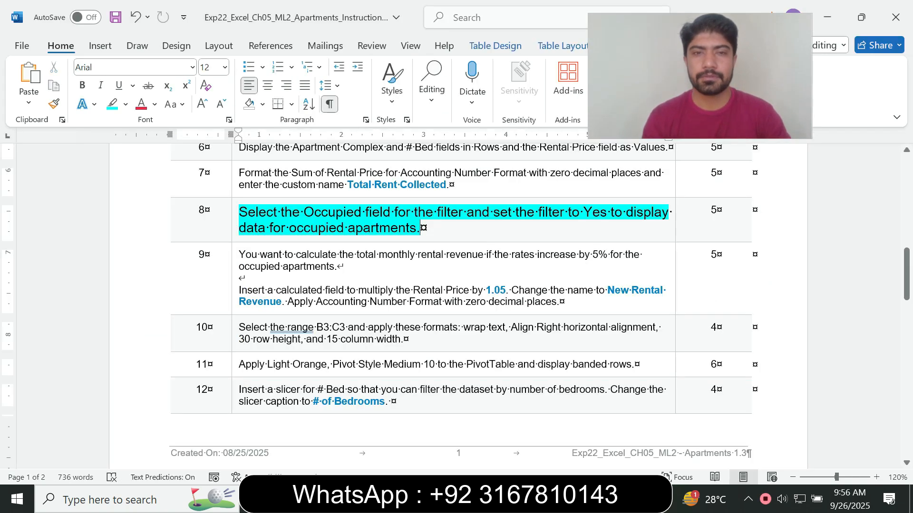
drag(493, 212, 610, 212)
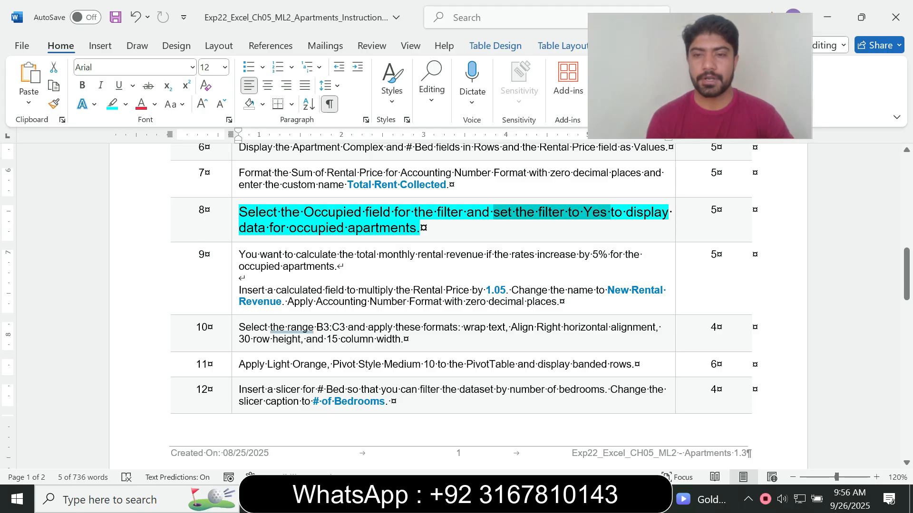
key(alt+Tab)
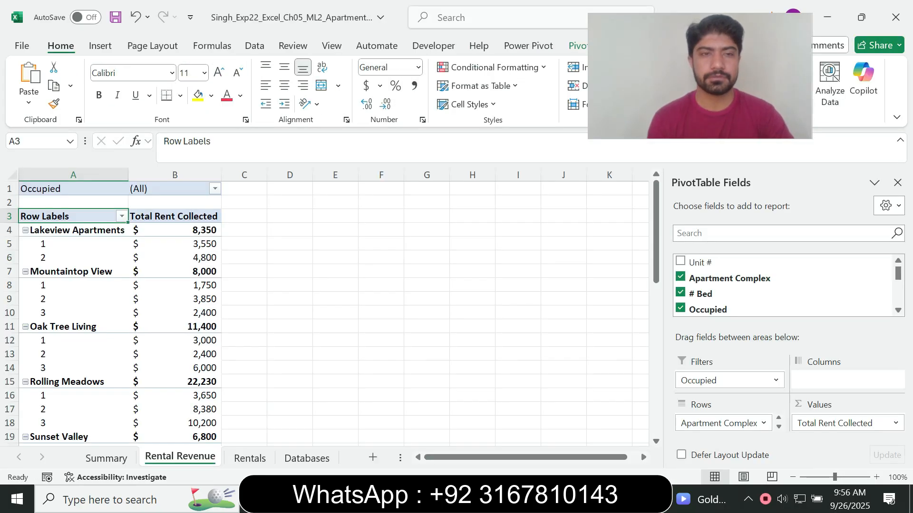
click(215, 189)
click(57, 348)
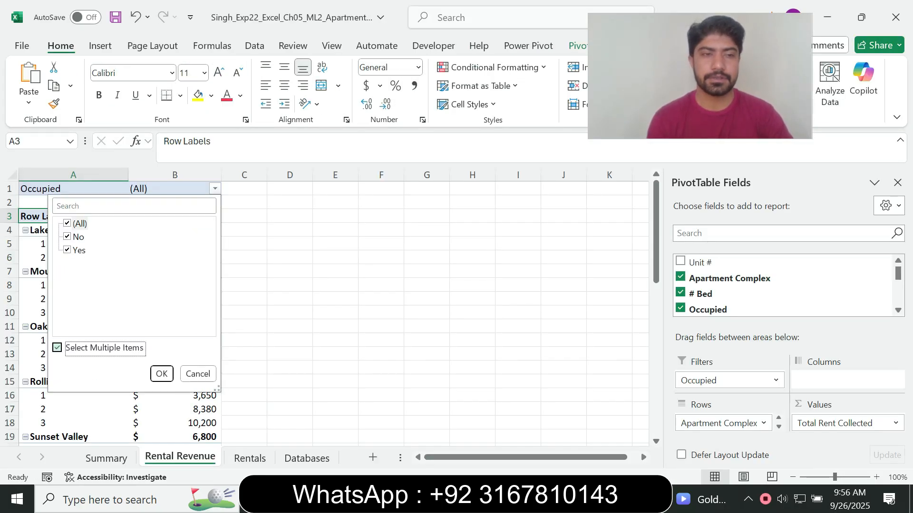
click(67, 223)
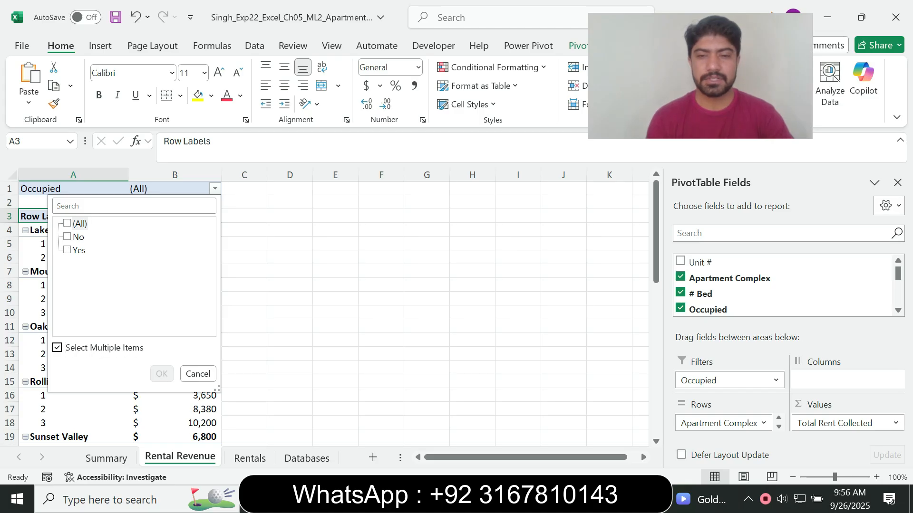
key(alt+Tab)
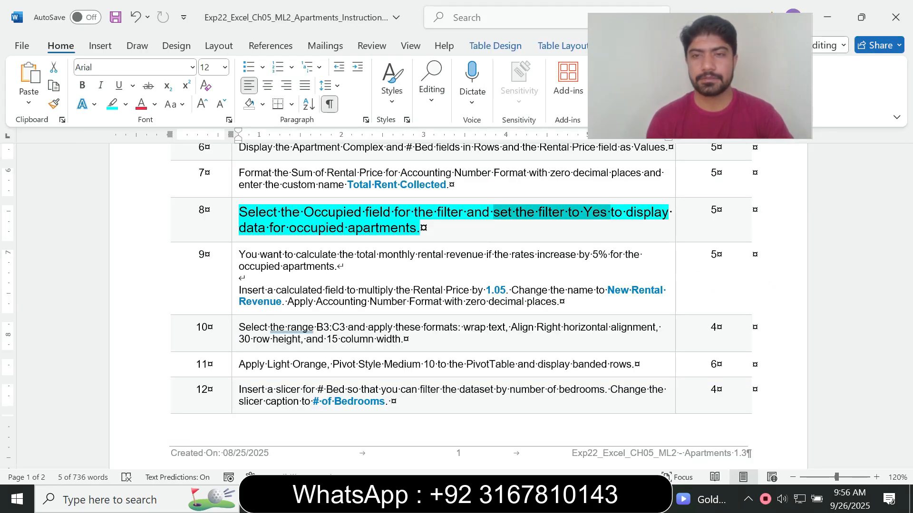
mouse_move(579, 499)
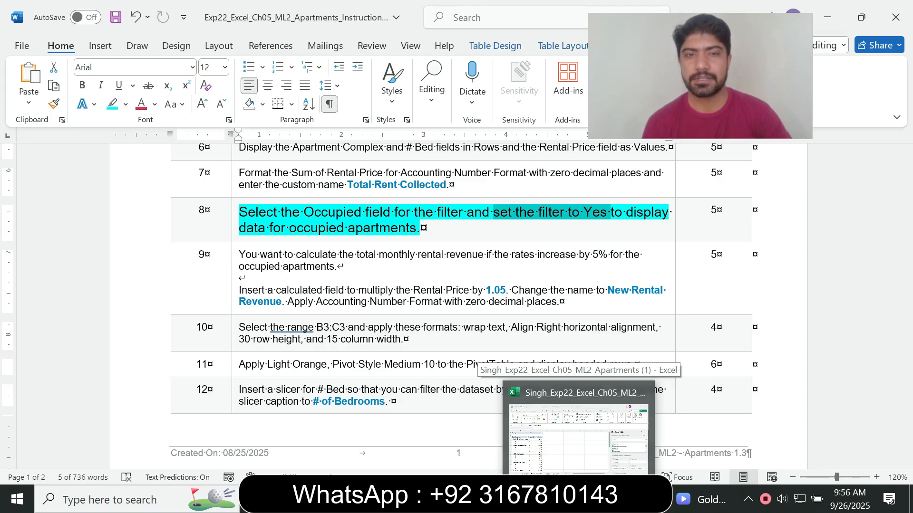
click(578, 437)
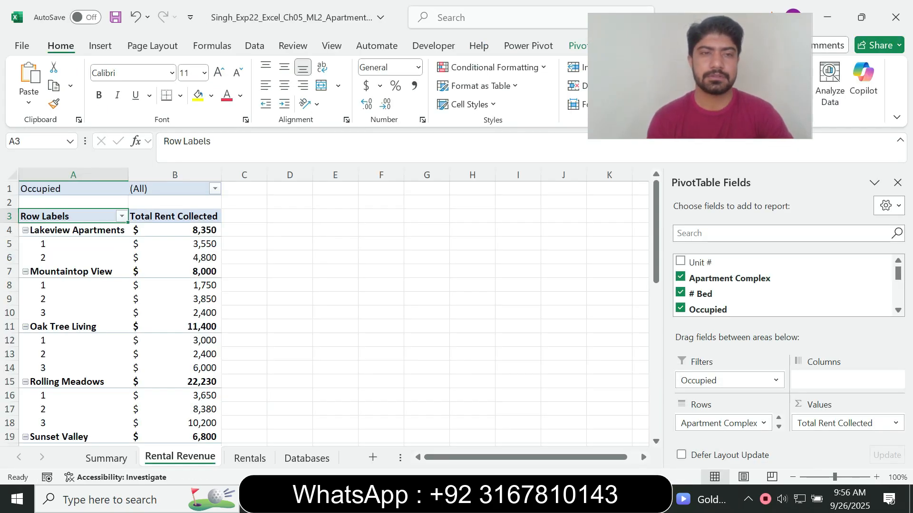
Allow multiple items in the PivotTable's Occupied filter and limit it to Yes only
click(215, 189)
click(57, 347)
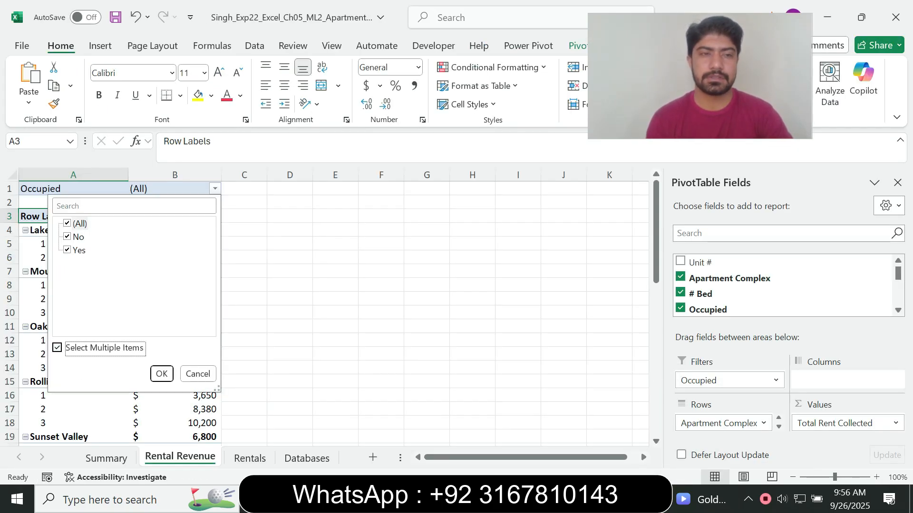
click(67, 224)
click(67, 250)
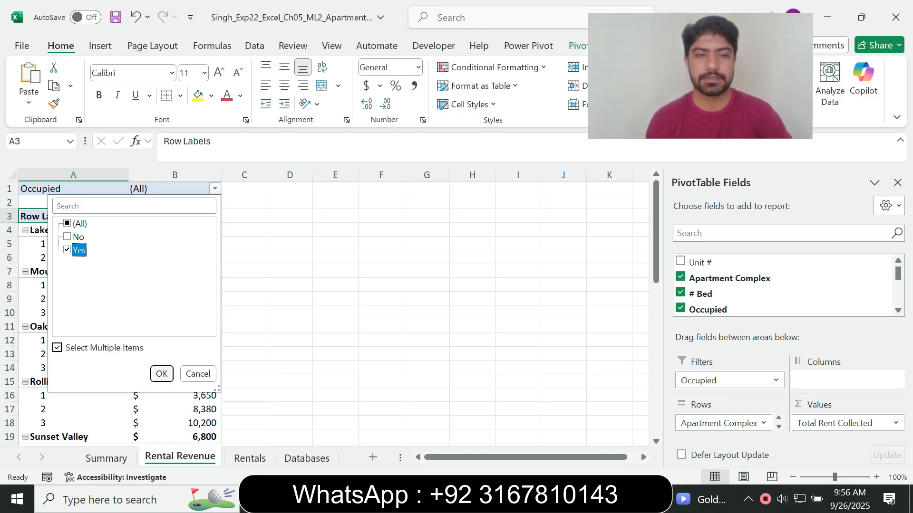
key(Return)
Switch to Word and restore the step 8 instruction text to 9 pt without highlighting
key(alt+Tab)
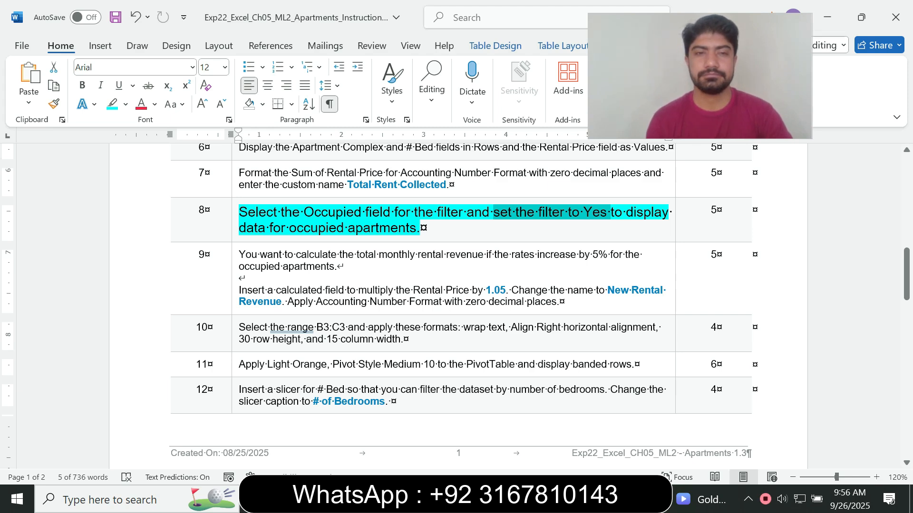
click(234, 231)
click(320, 194)
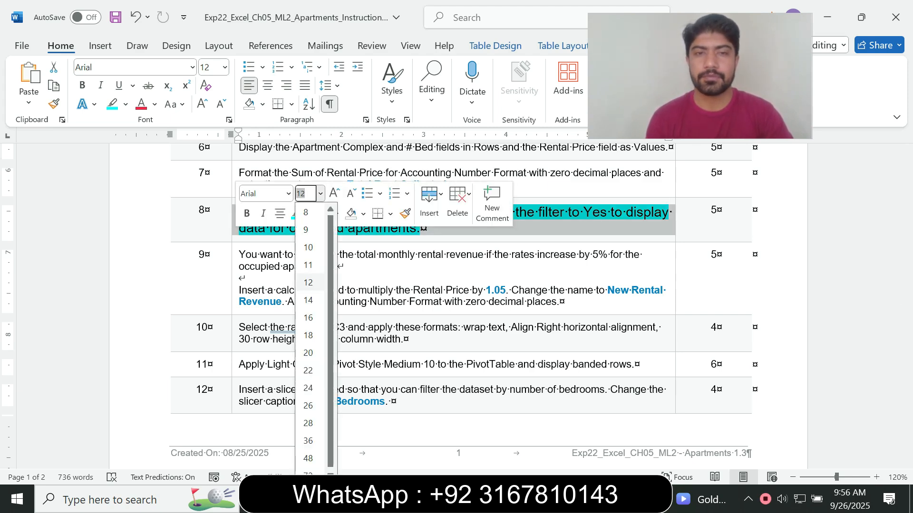
click(307, 212)
click(309, 214)
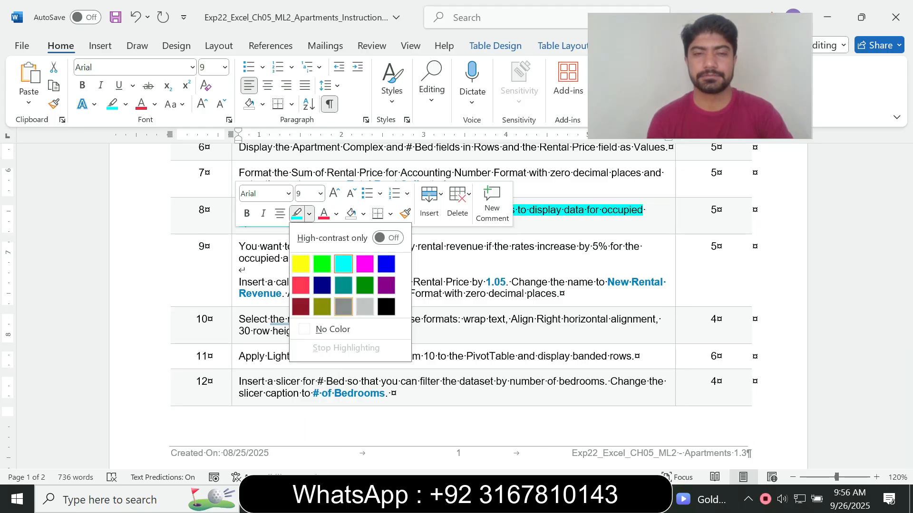
click(326, 328)
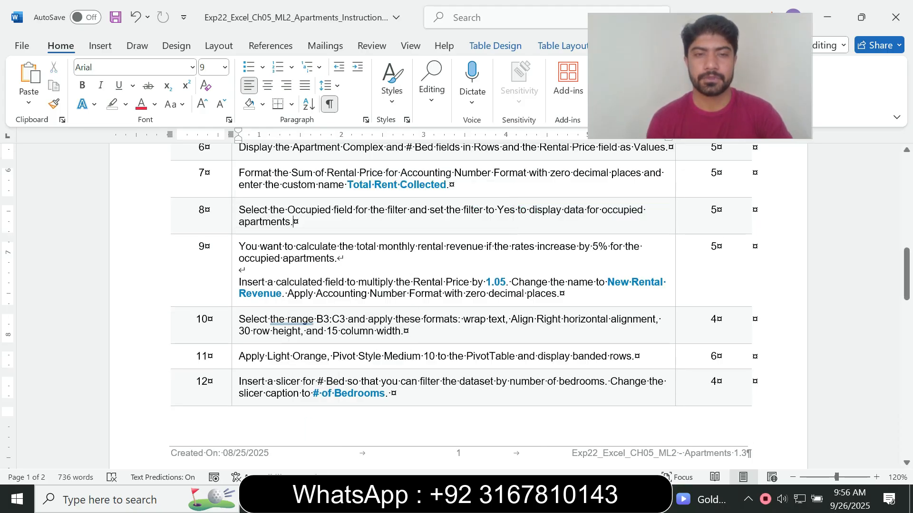
Enlarge the step 9 instruction text to 14 pt and highlight it in turquoise
click(235, 271)
click(320, 255)
click(308, 98)
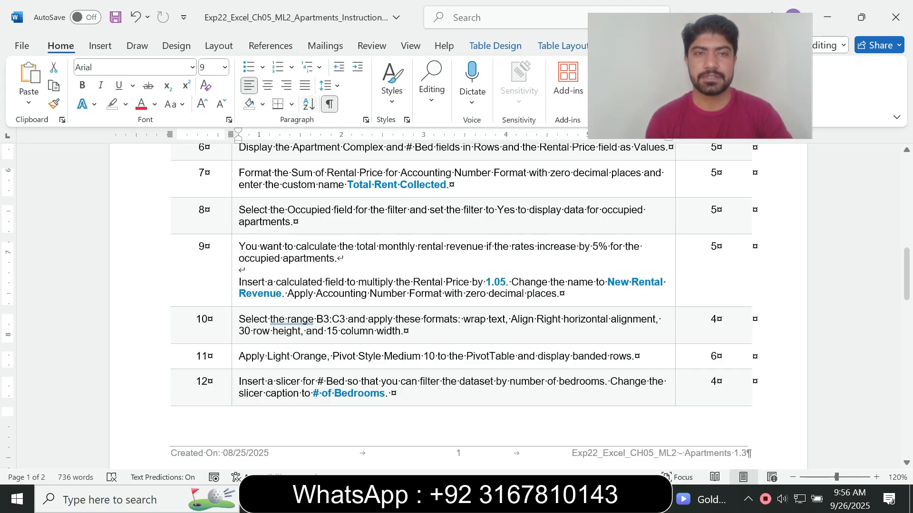
click(125, 104)
click(158, 154)
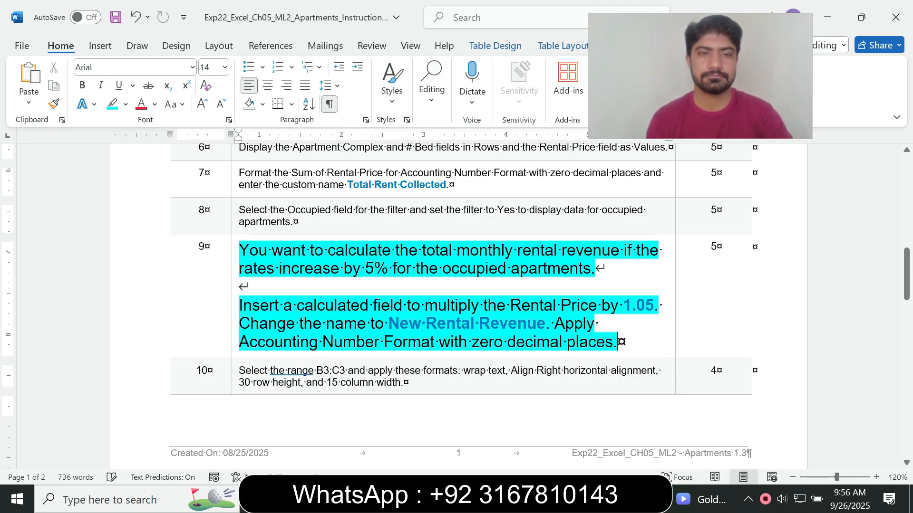
drag(906, 271, 907, 278)
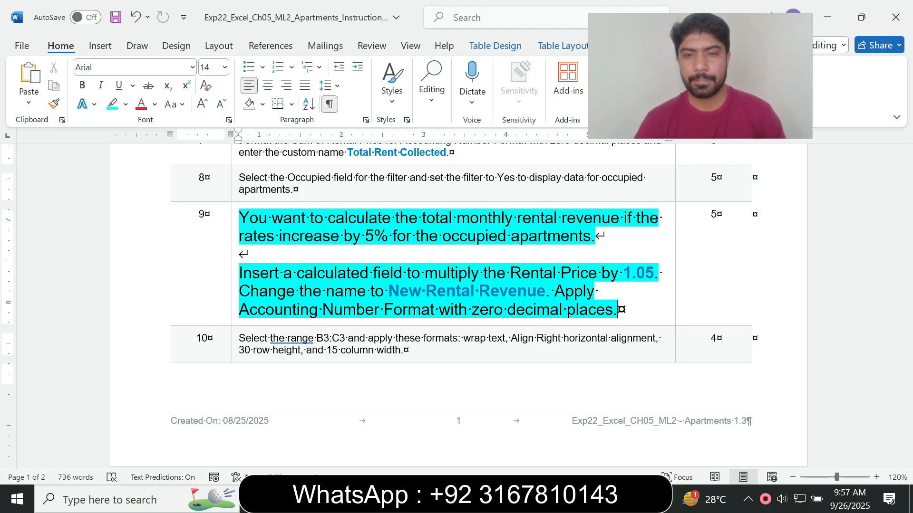
Switch to Excel, select cell B4 in the PivotTable and start inserting a calculated field
key(alt+Tab)
click(174, 230)
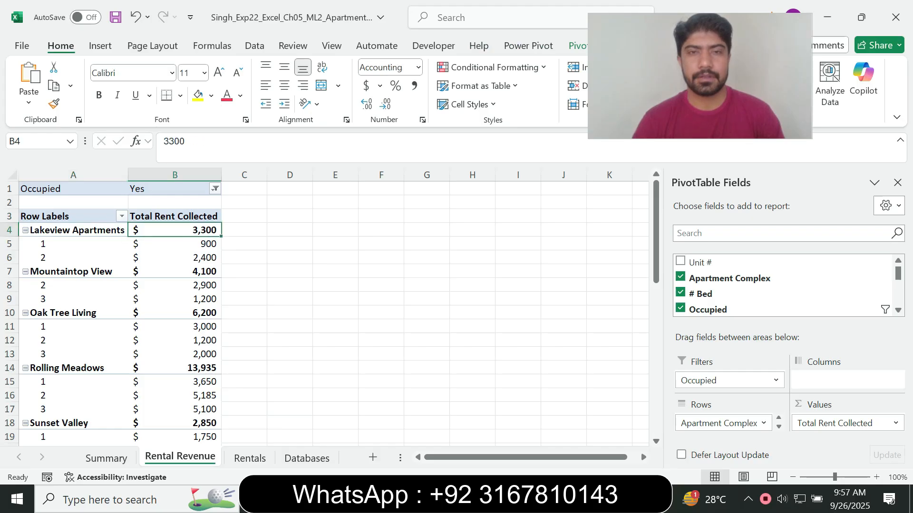
drag(689, 77, 683, 210)
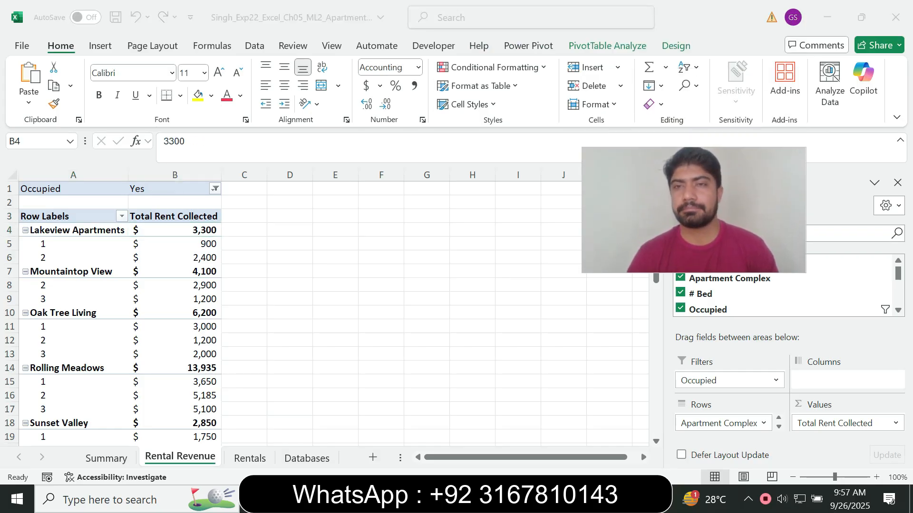
click(607, 46)
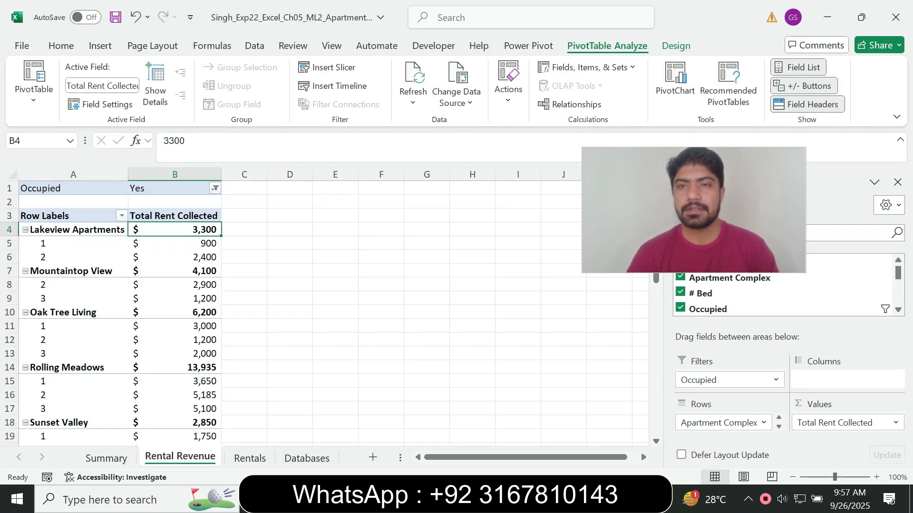
key(alt+Tab)
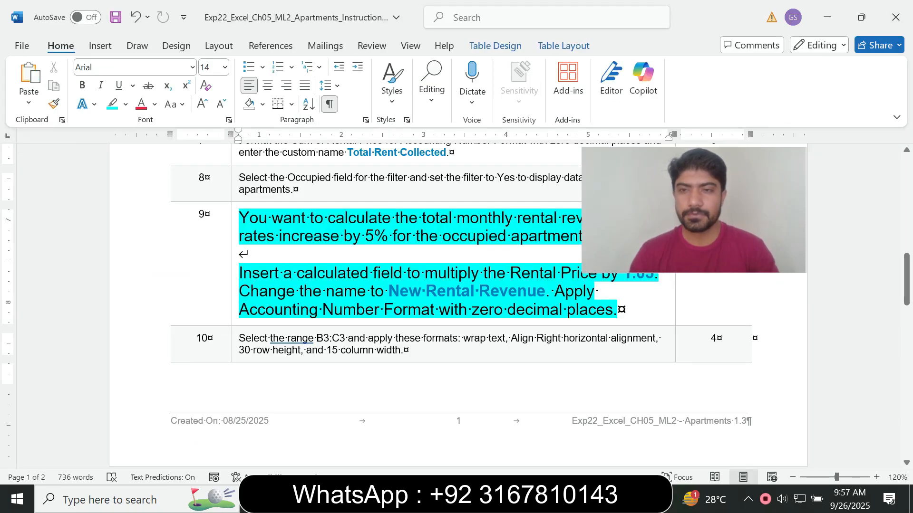
drag(693, 210, 799, 188)
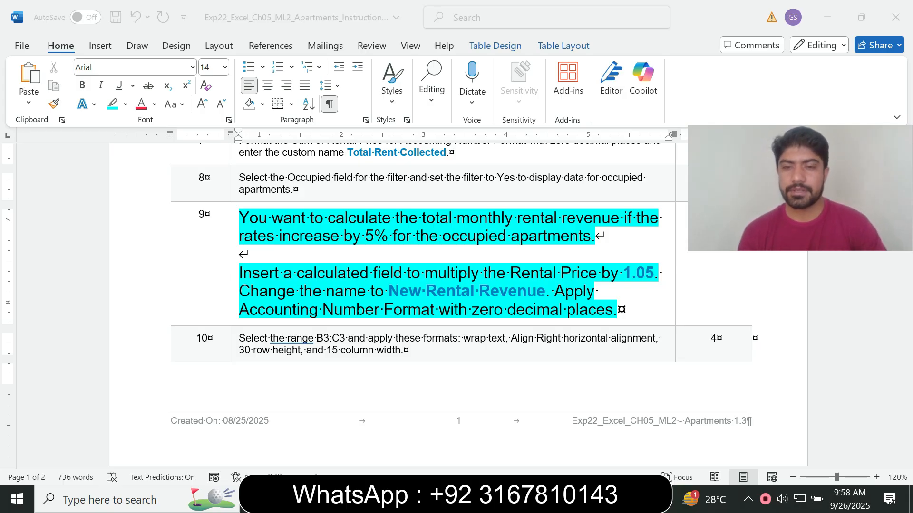
key(alt+Tab)
click(592, 67)
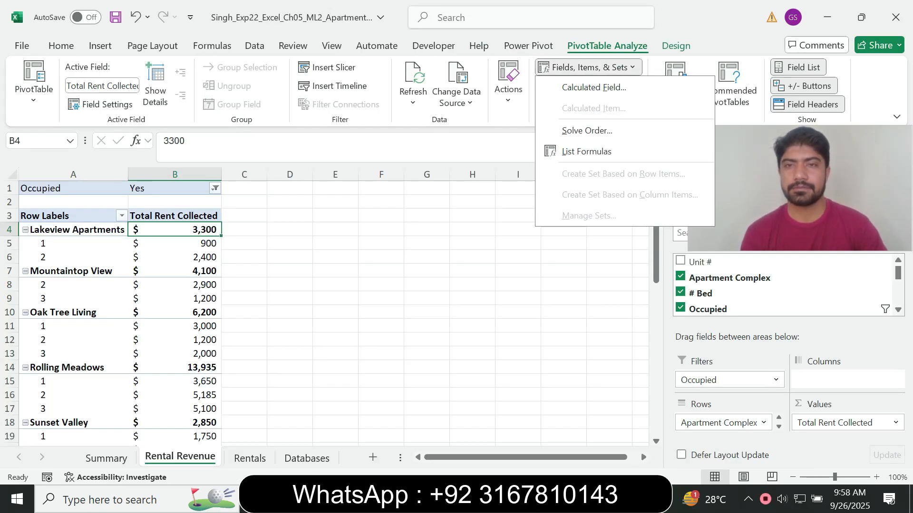
click(594, 87)
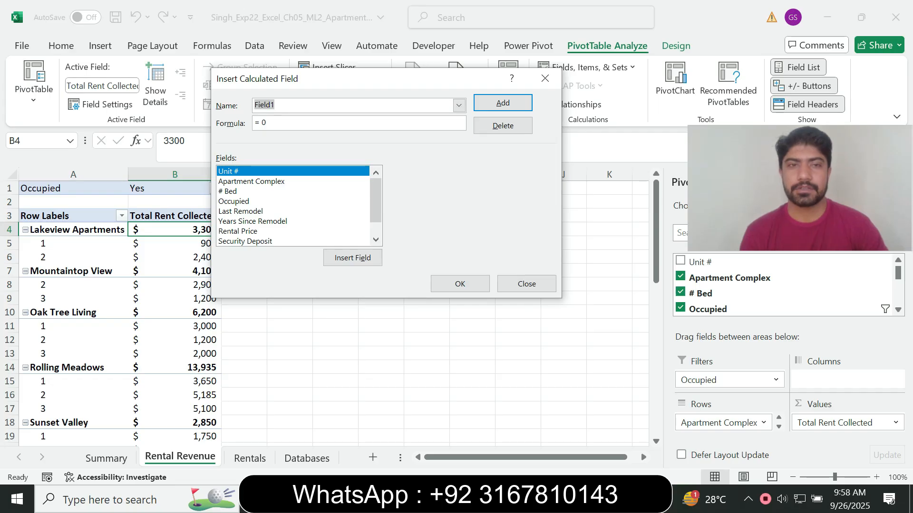
Copy New Rental Revenue from step 9 in Word and paste it as the calculated field's name in Excel
key(alt+Tab)
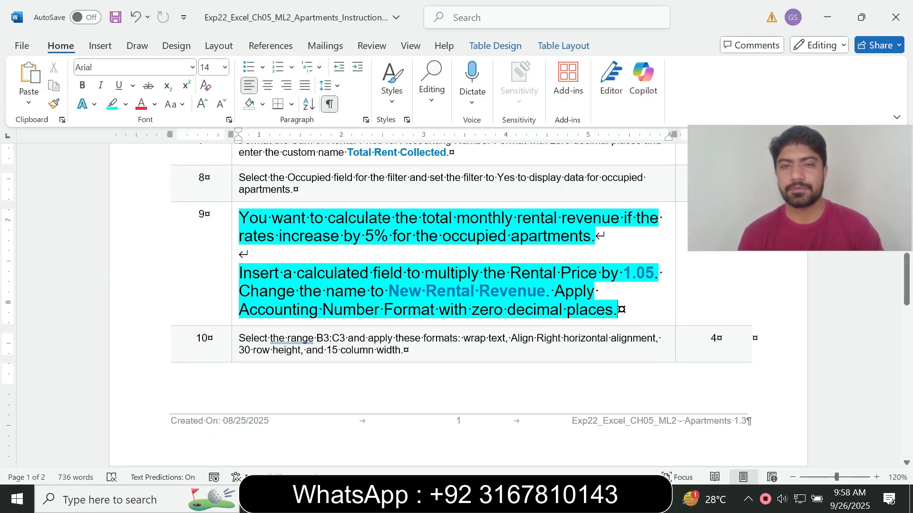
drag(389, 292, 545, 292)
key(ctrl+c)
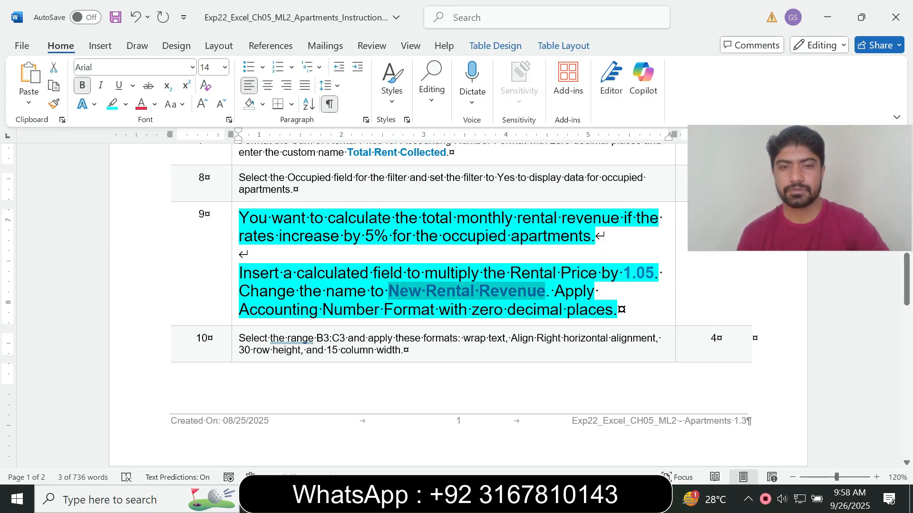
key(alt+Tab)
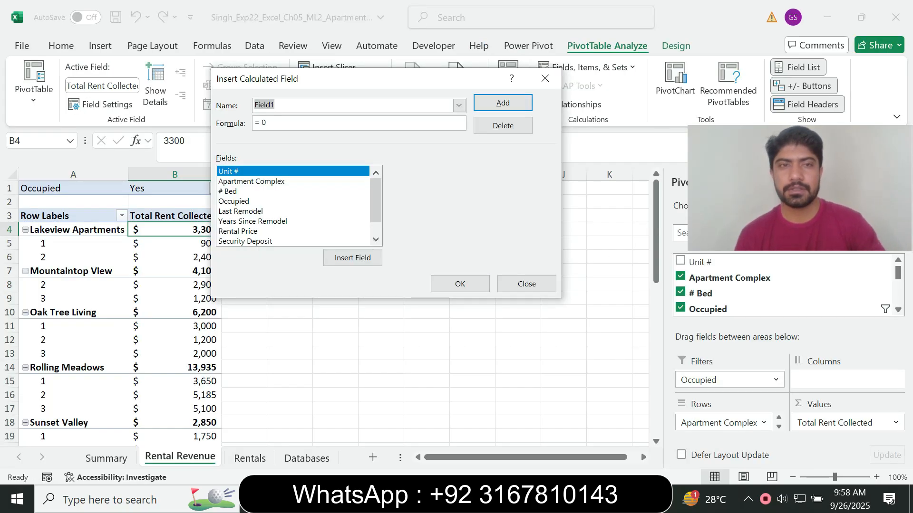
key(ctrl+v)
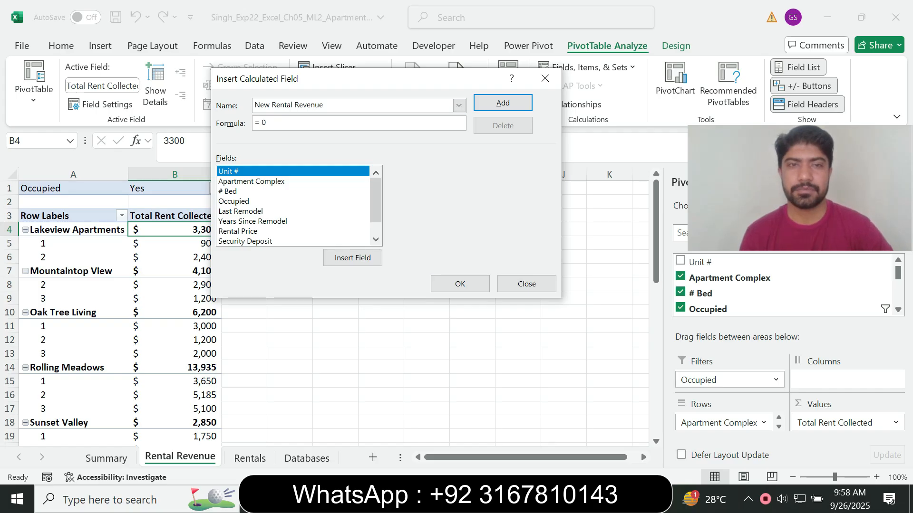
Check the multiplication wording of step 9 in Word and return to the calculated field in Excel
key(alt+Tab)
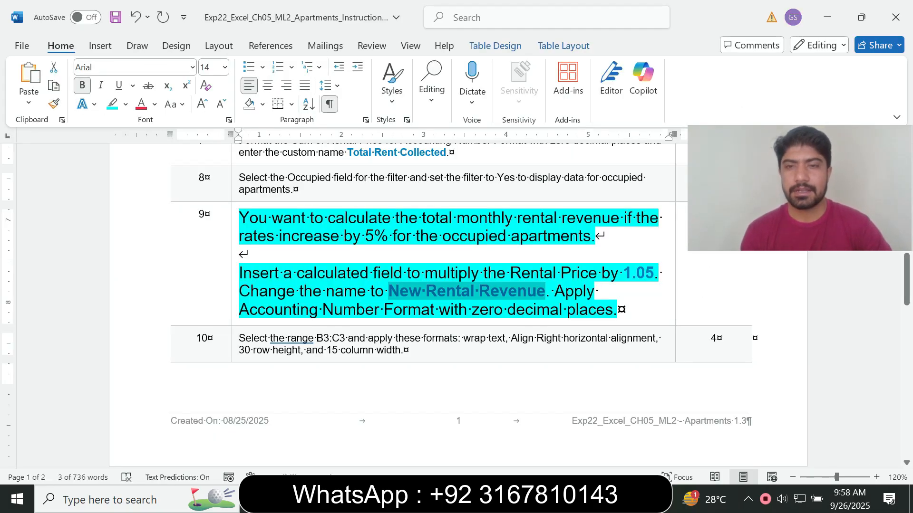
drag(297, 273, 599, 274)
click(454, 273)
click(447, 273)
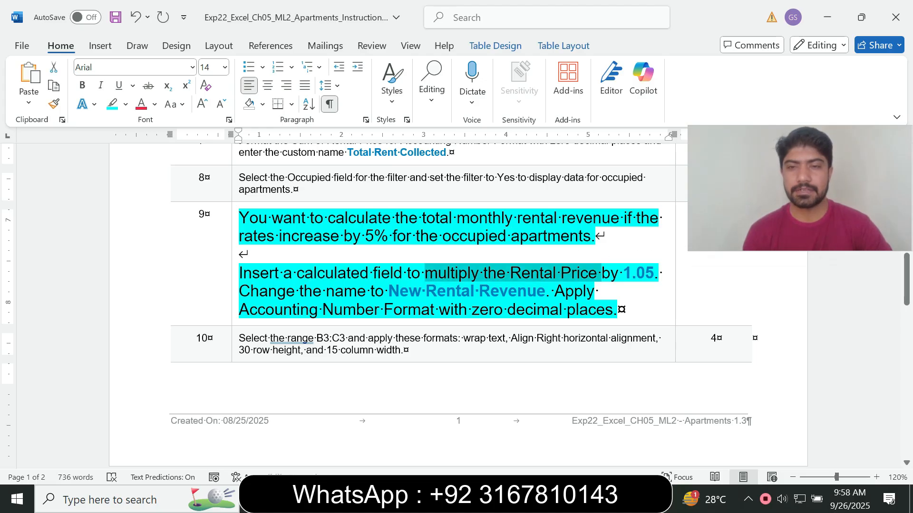
key(alt+Tab)
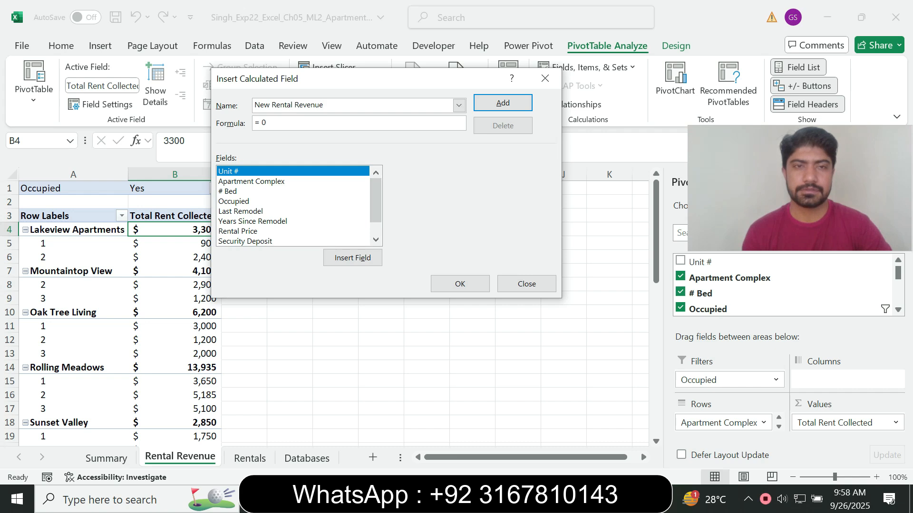
Replace the calculated field's default formula with the Rental Price field followed by a multiplication sign
key(BackSpace)
key(BackSpace)
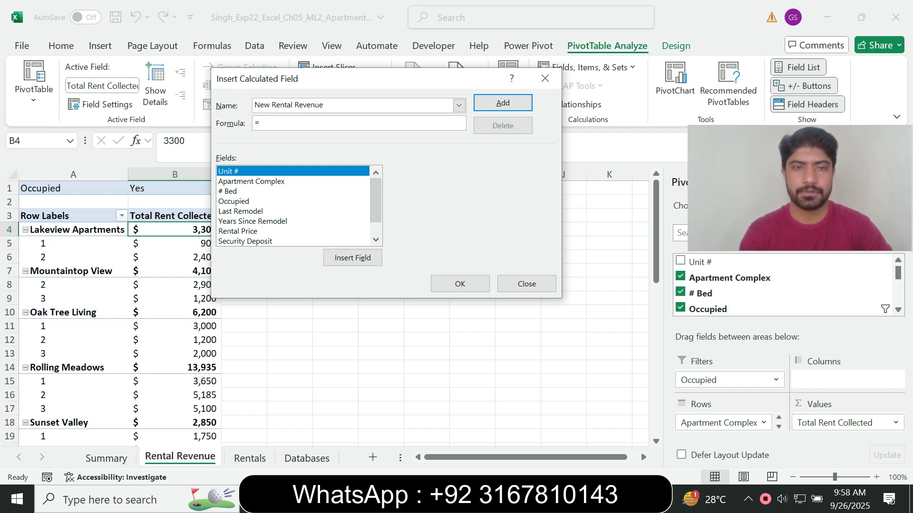
scroll(375, 209, down, 1)
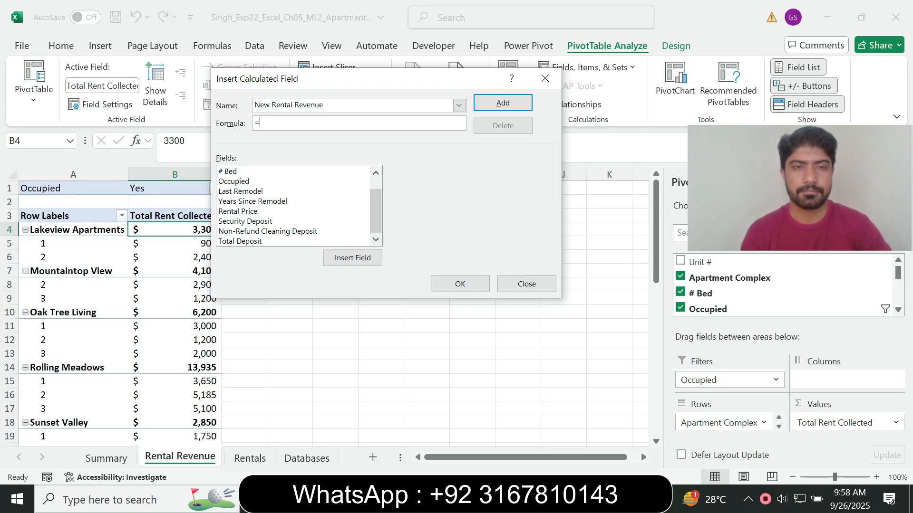
double_click(237, 212)
text(*)
Copy 1.05 from step 9 in Word, paste it as the multiplier in the Excel formula and create the calculated field
key(alt+Tab)
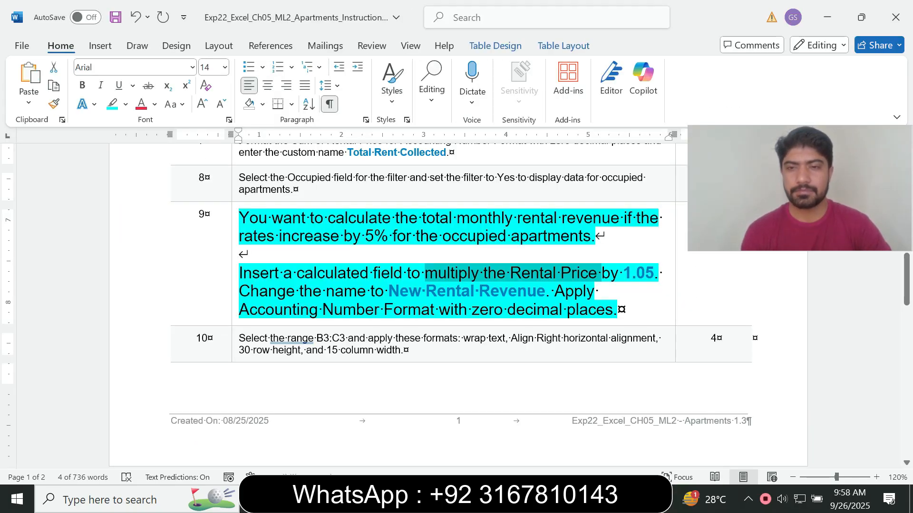
click(622, 273)
drag(622, 274, 654, 274)
key(ctrl+c)
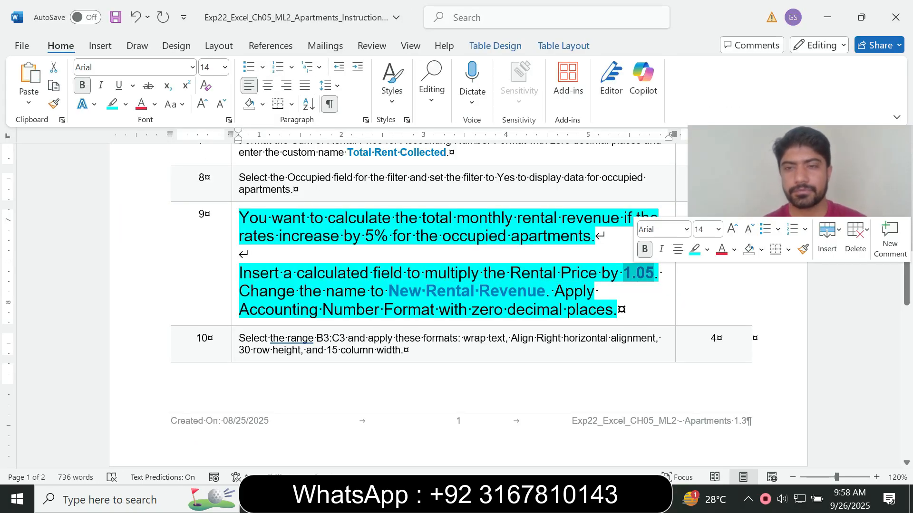
key(alt+Tab)
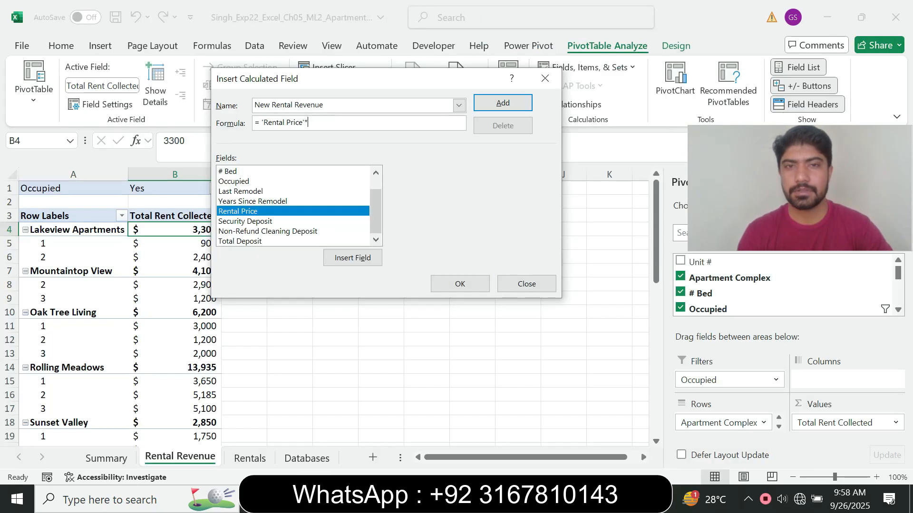
key(ctrl+v)
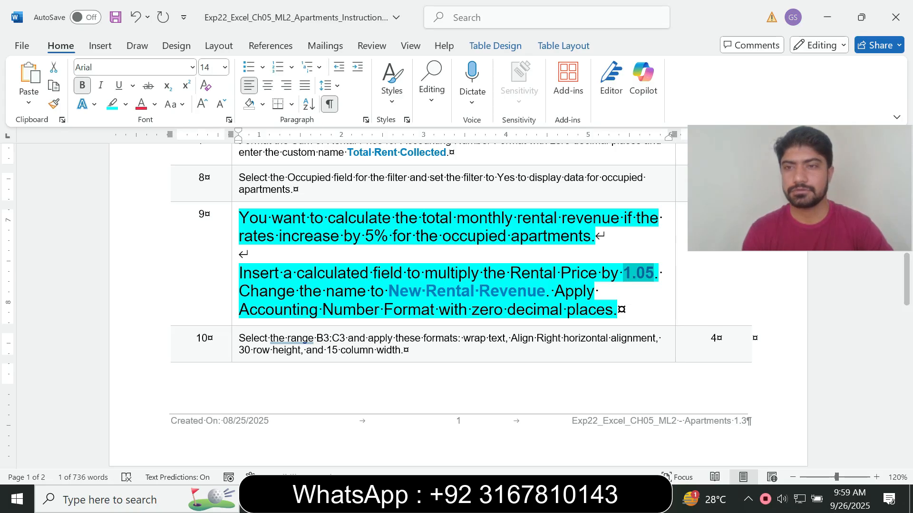
drag(799, 189, 754, 175)
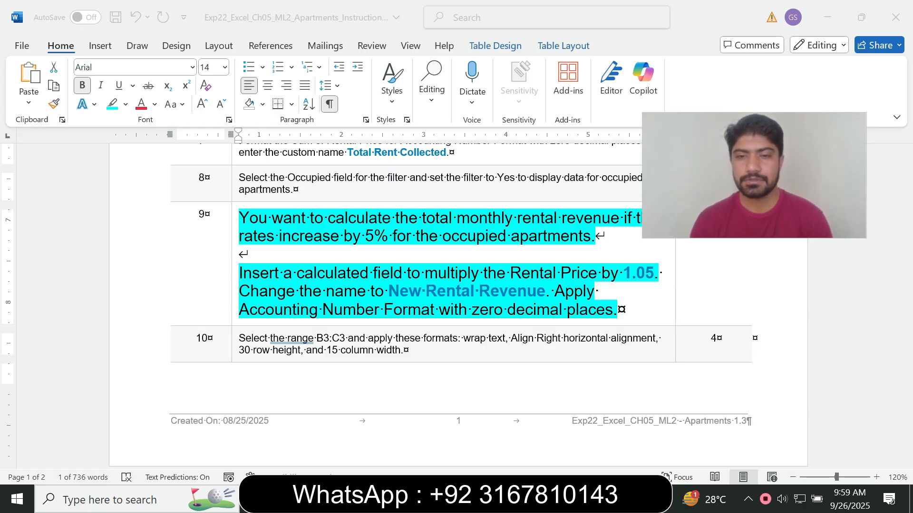
key(alt+Tab)
click(460, 284)
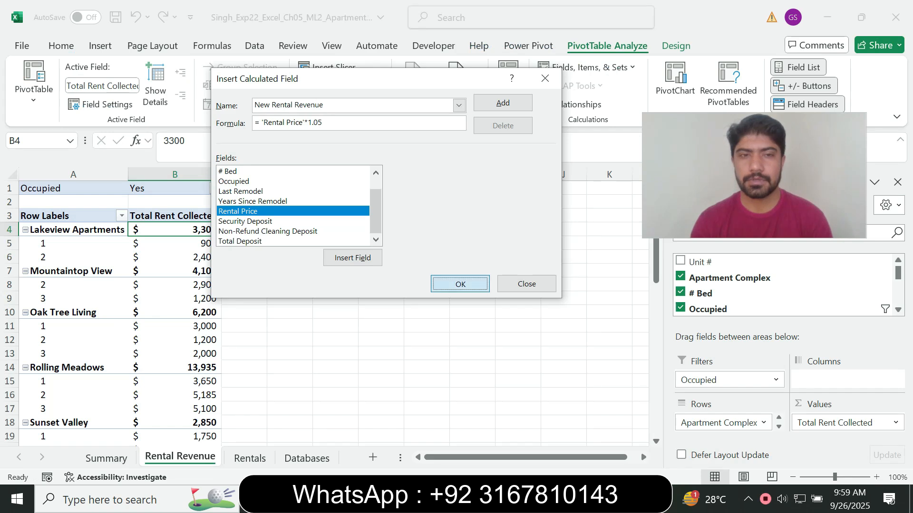
Check step 9 in Word, then in Excel give the Sum of New Rental Revenue value field the Accounting format with zero decimal places
click(285, 216)
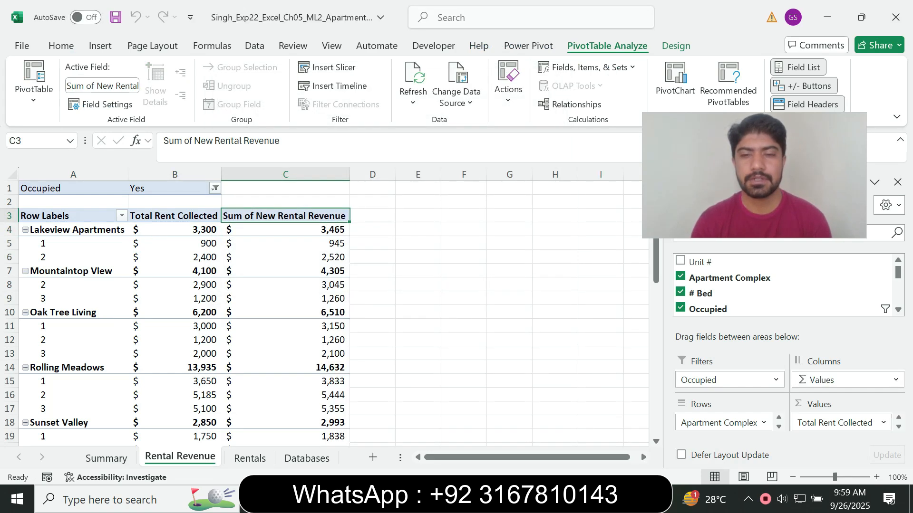
key(alt+Tab)
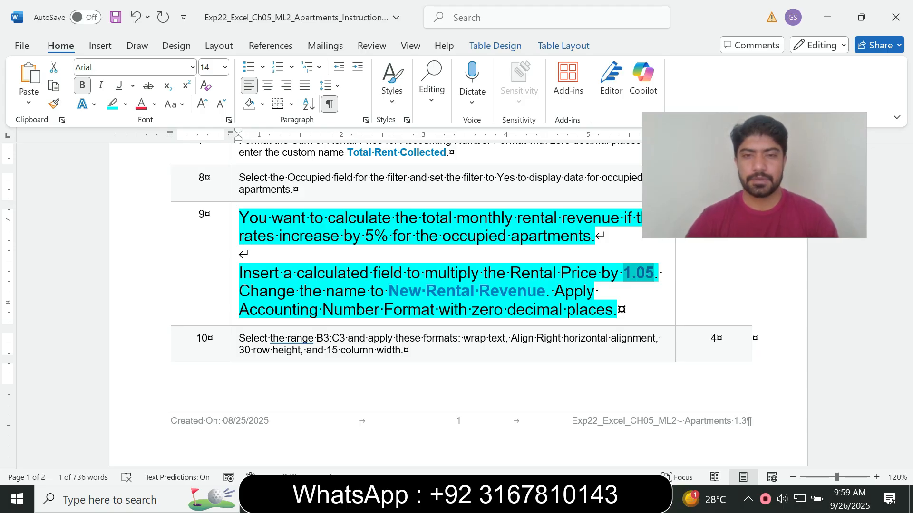
key(alt+Tab)
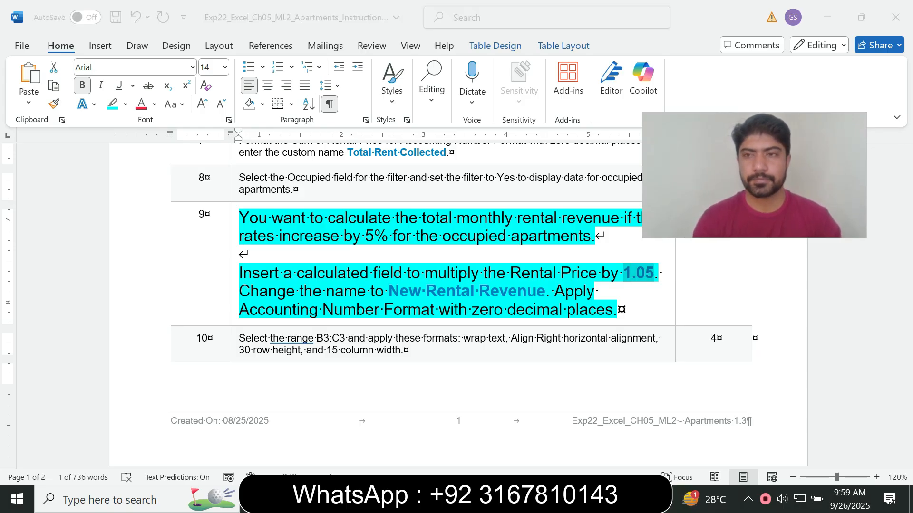
click(285, 243)
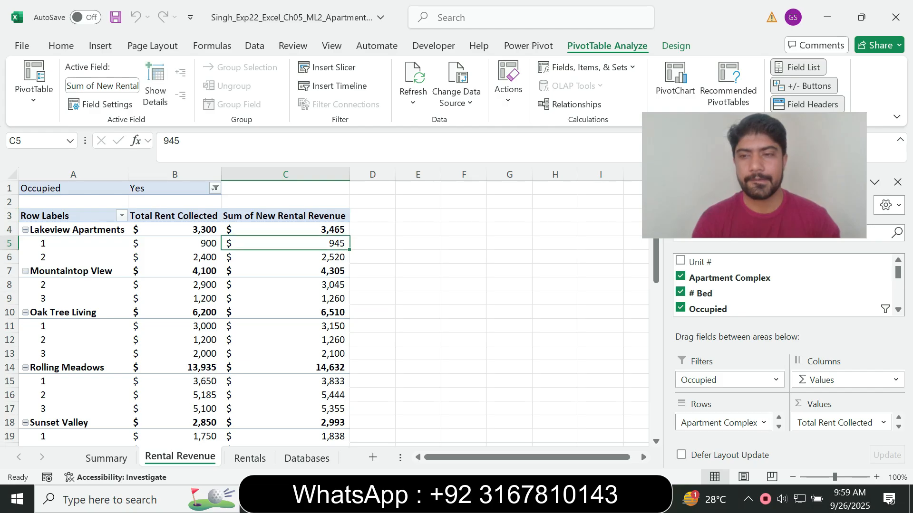
click(897, 427)
click(898, 427)
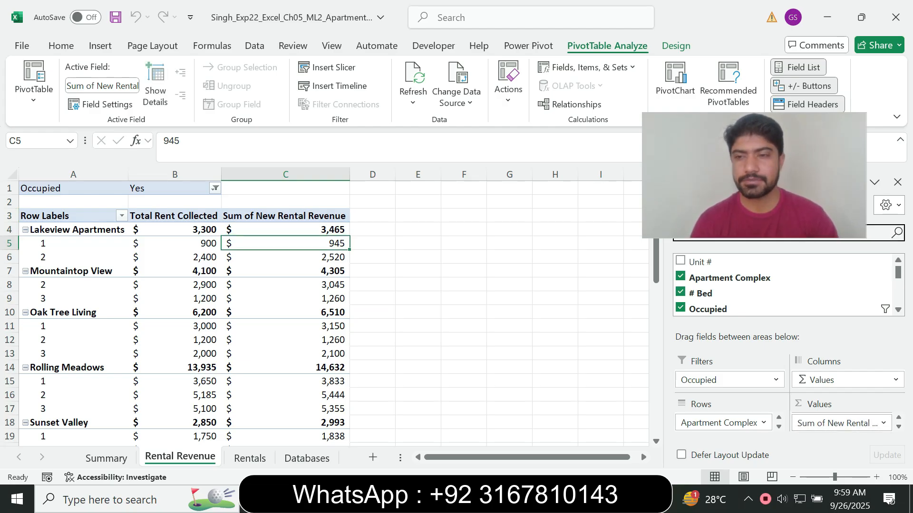
click(883, 423)
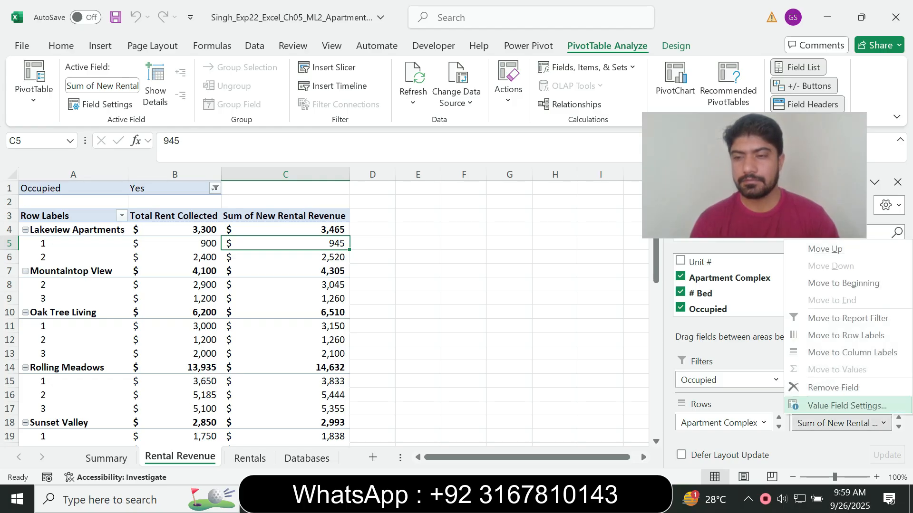
click(846, 406)
click(291, 288)
click(234, 98)
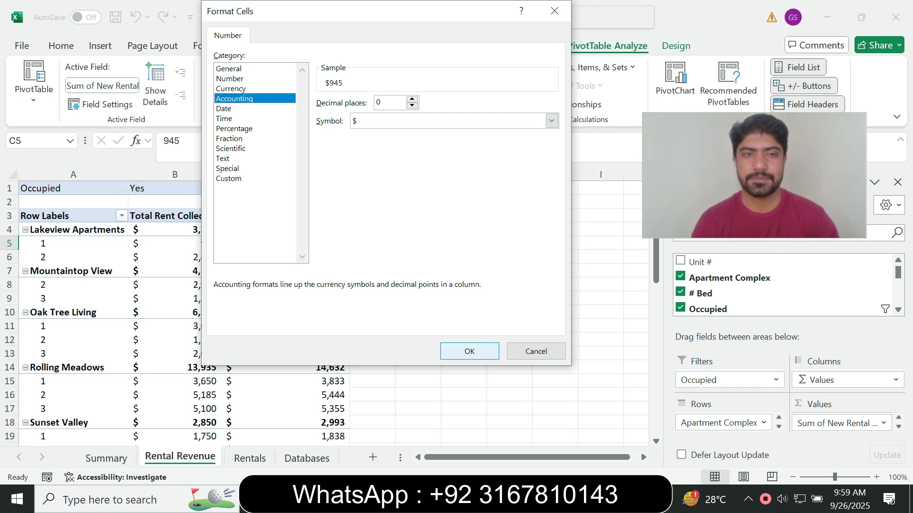
click(469, 351)
click(417, 288)
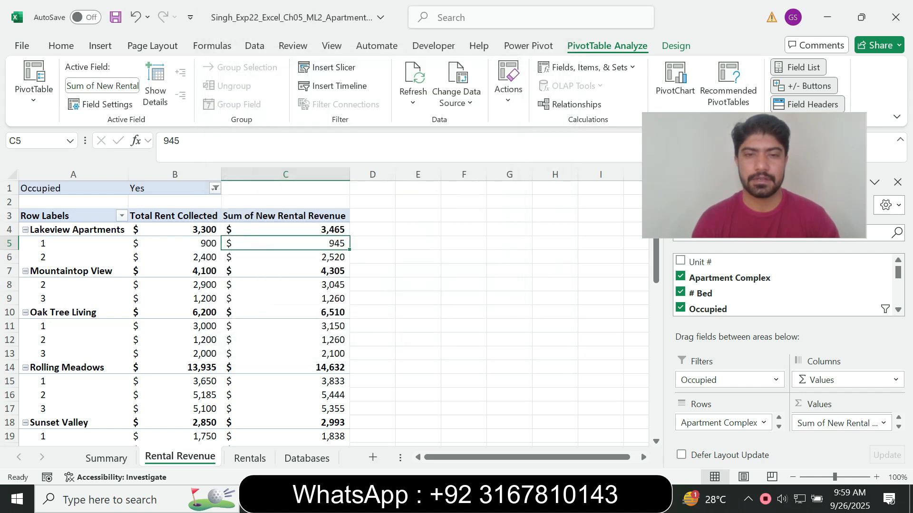
Switch to Word, reset the step 9 instruction text to 9 pt and remove its highlight
key(alt+Tab)
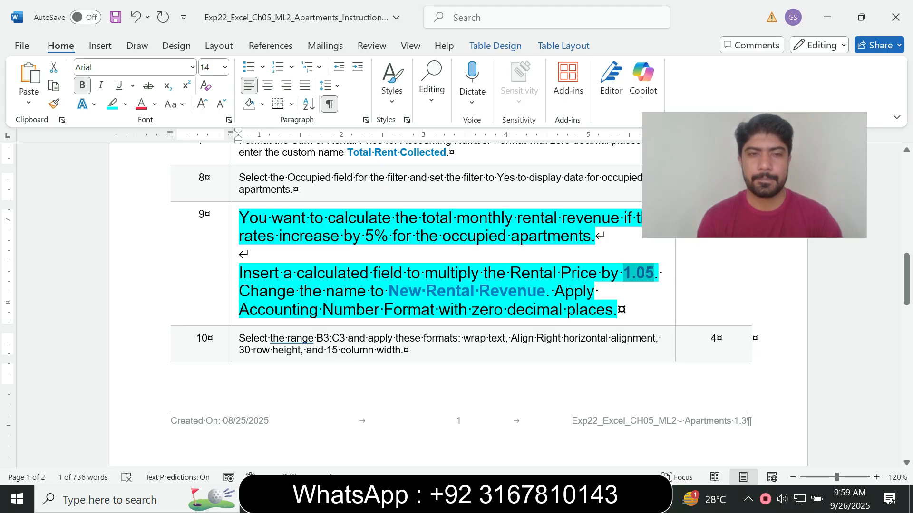
click(234, 311)
click(321, 270)
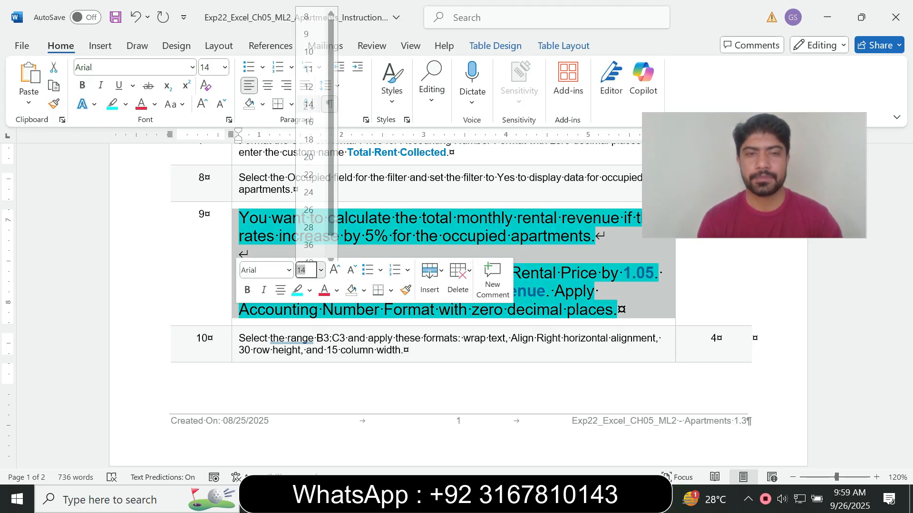
click(307, 34)
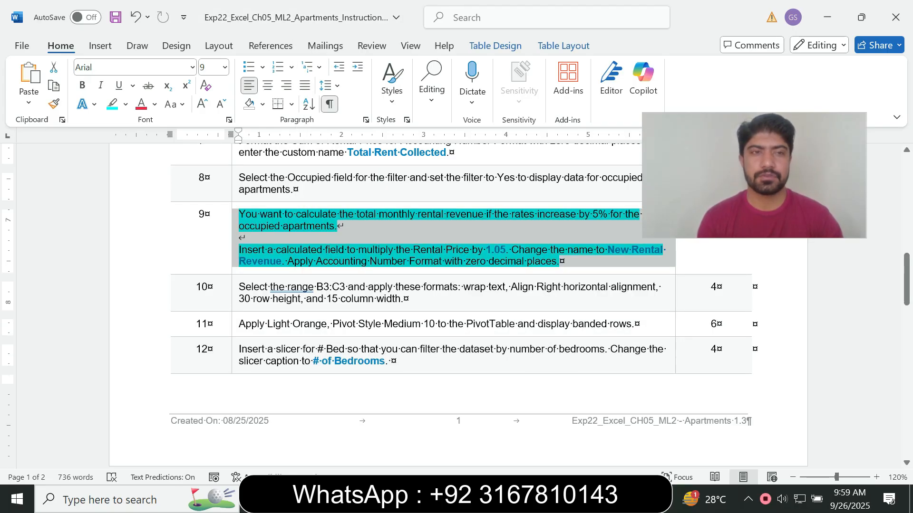
click(126, 104)
click(147, 219)
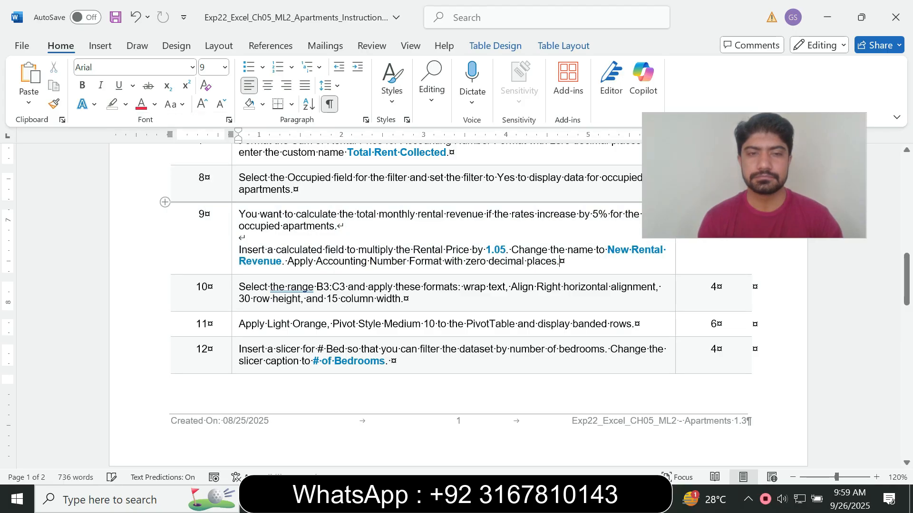
Enlarge the step 10 instruction text to 14 pt and highlight it in turquoise
click(236, 292)
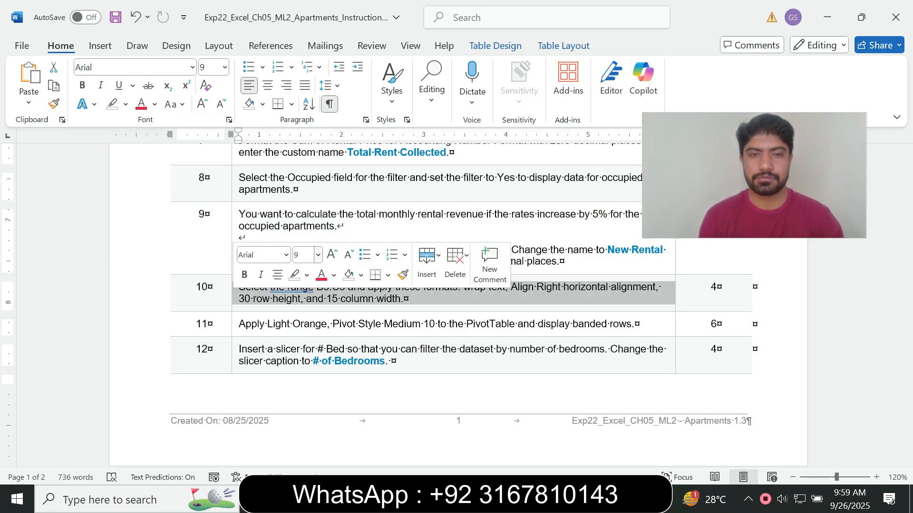
click(317, 255)
click(305, 98)
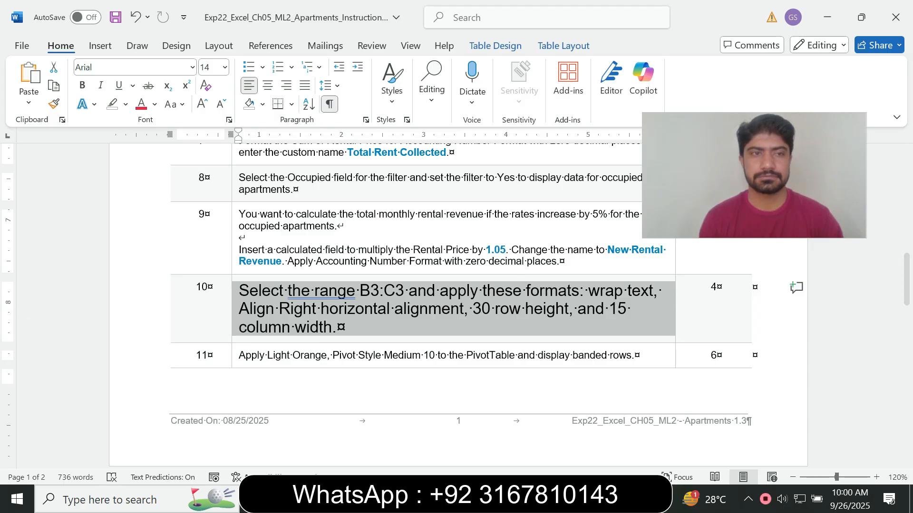
click(125, 104)
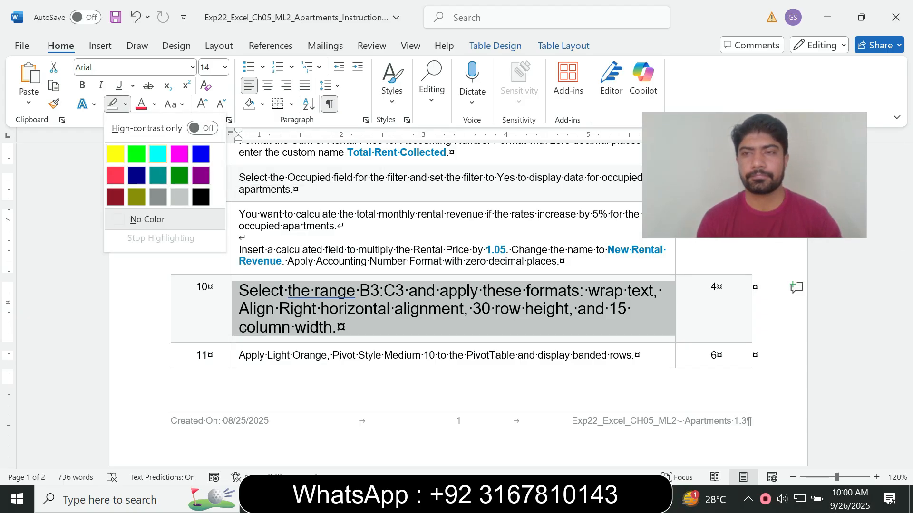
click(158, 154)
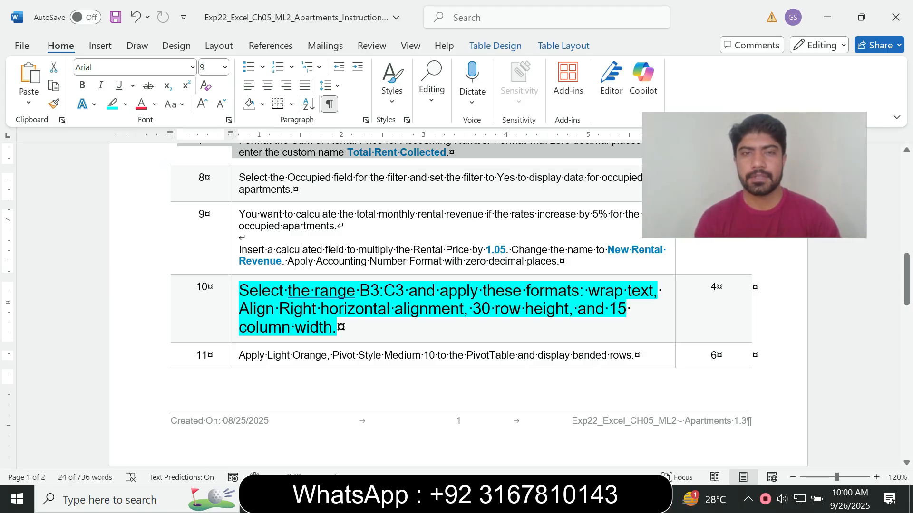
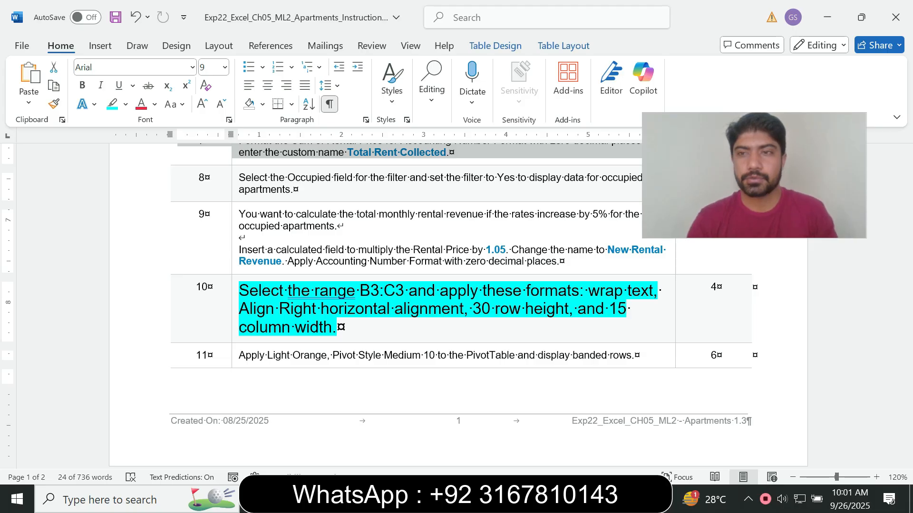
Copy the range reference B3:C3 from step 10 in Word and use it to select that range in Excel
double_click(382, 290)
key(ctrl+c)
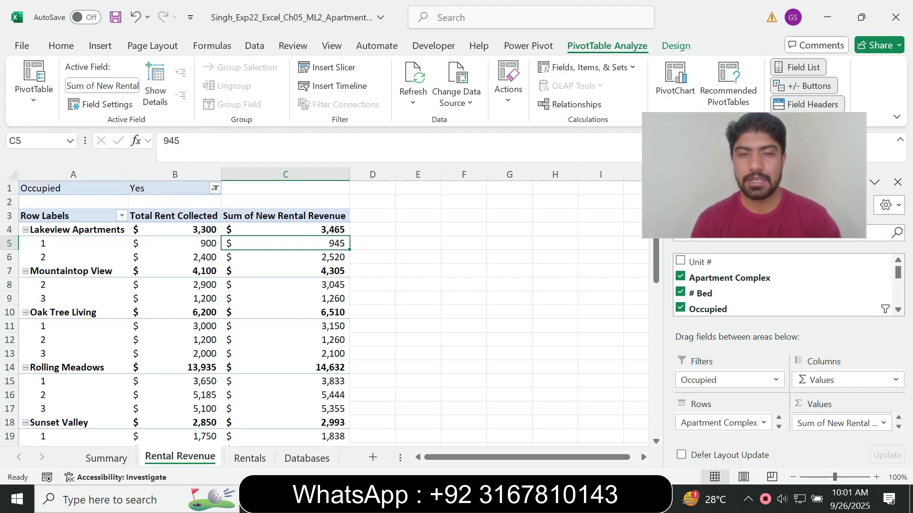
key(alt+Tab)
click(38, 141)
key(ctrl+v)
key(Return)
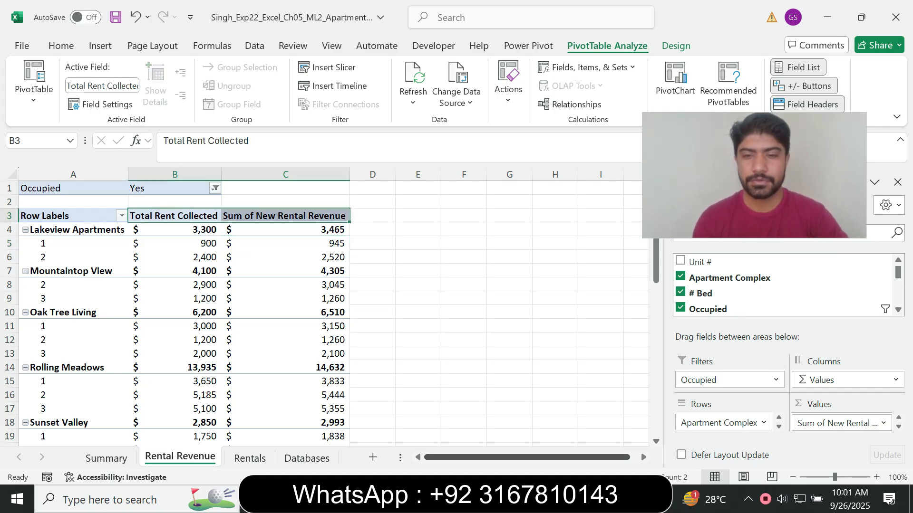
Check the step 10 formats in Word, return to Excel and wrap the text in B3:C3
key(alt+Tab)
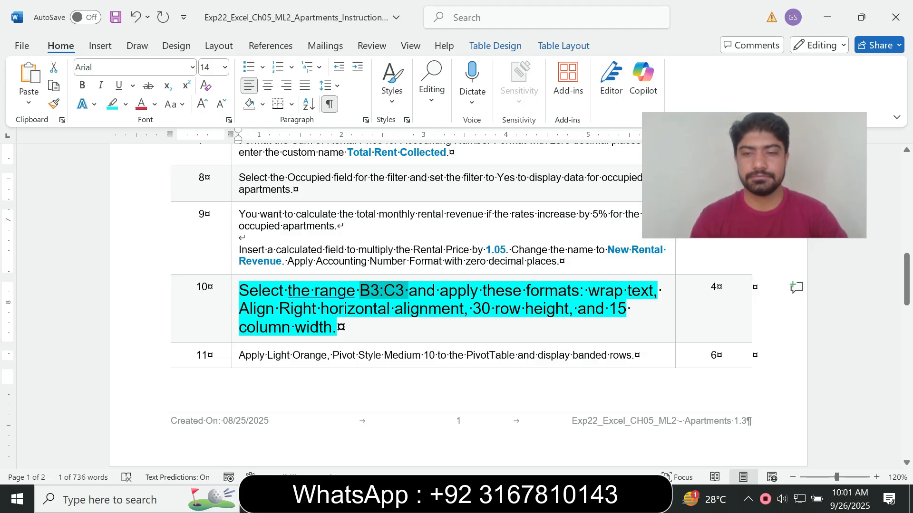
key(alt+Tab)
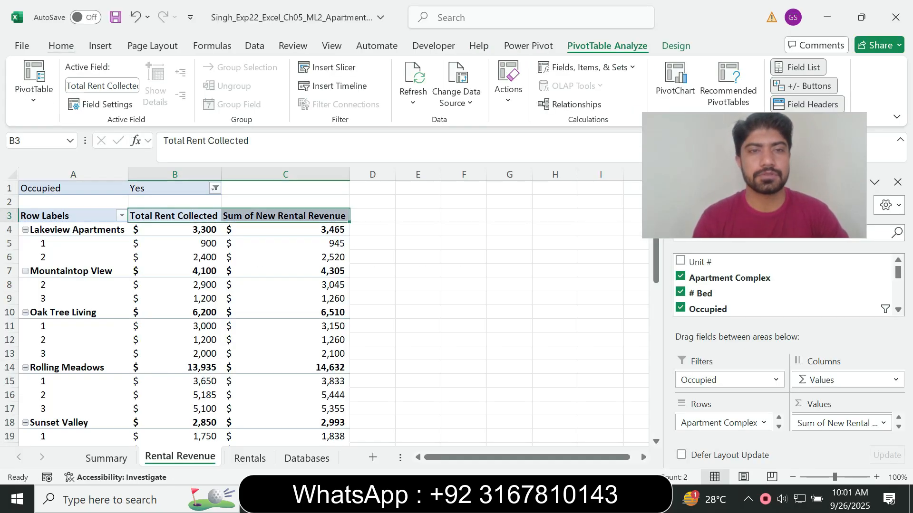
click(61, 45)
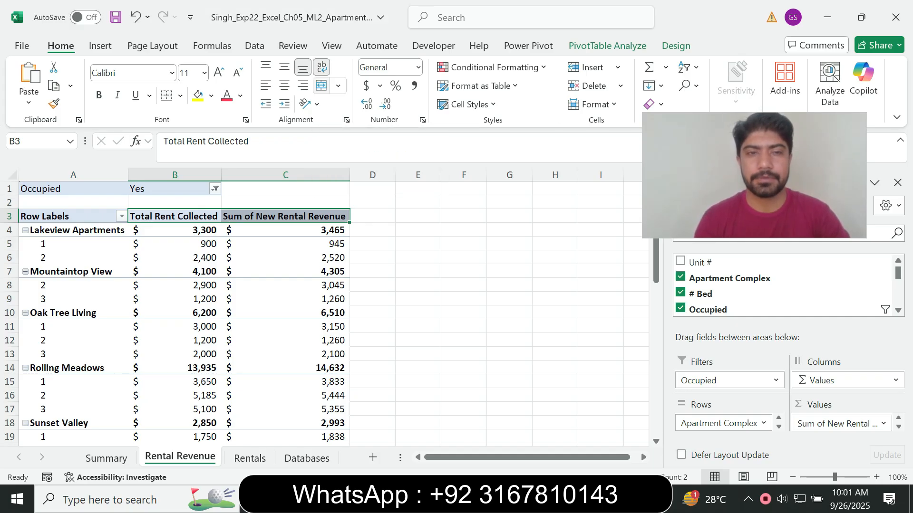
Check the alignment wording of step 10 in Word, right-align B3:C3 in Excel and return to the Word instructions
key(alt+Tab)
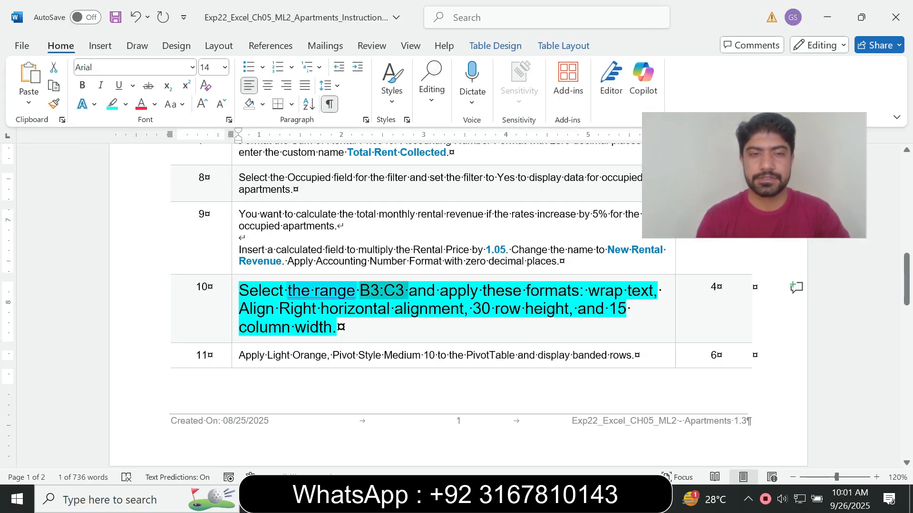
drag(239, 309, 317, 310)
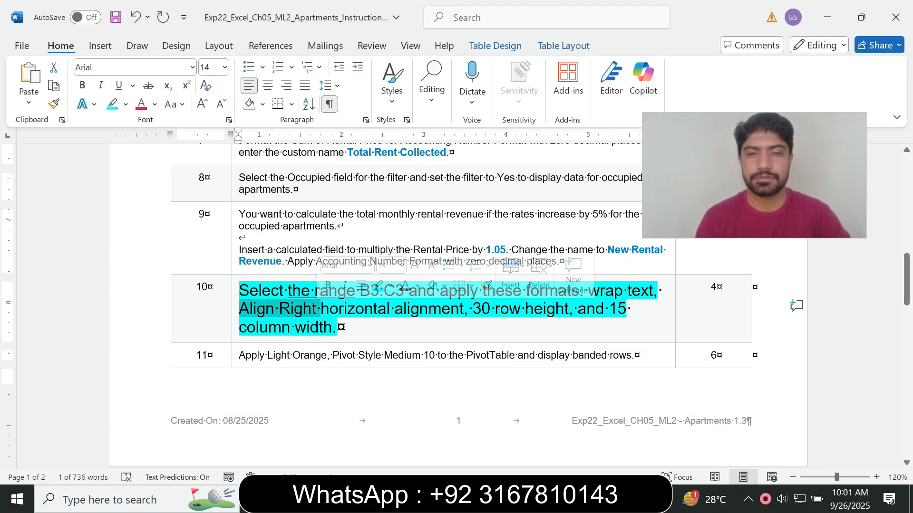
key(alt+Tab)
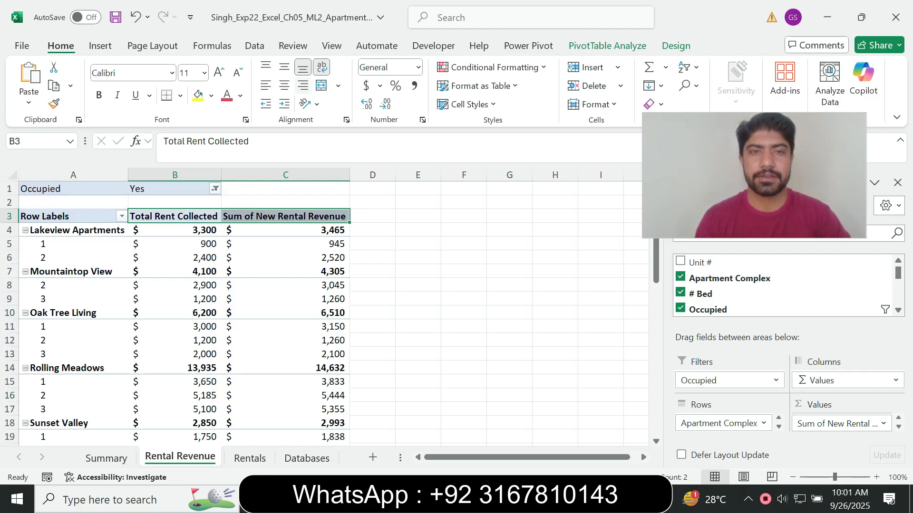
click(302, 86)
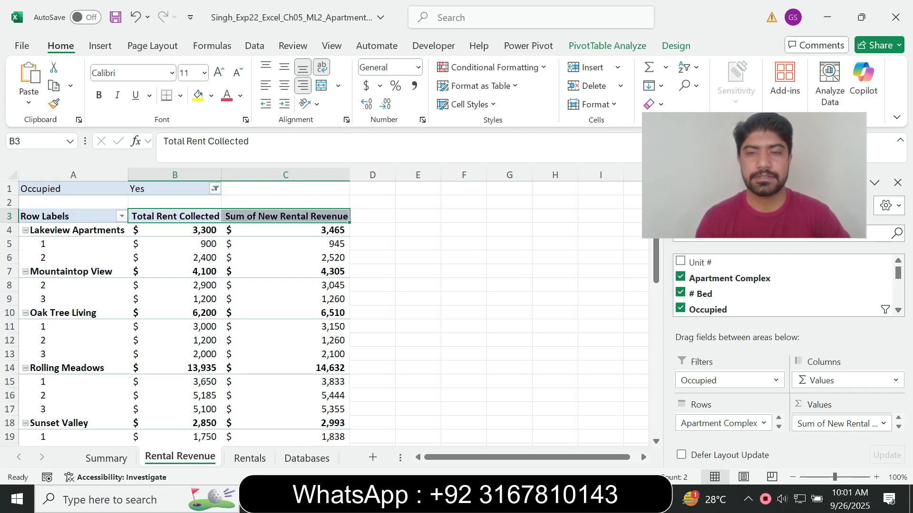
key(alt+Tab)
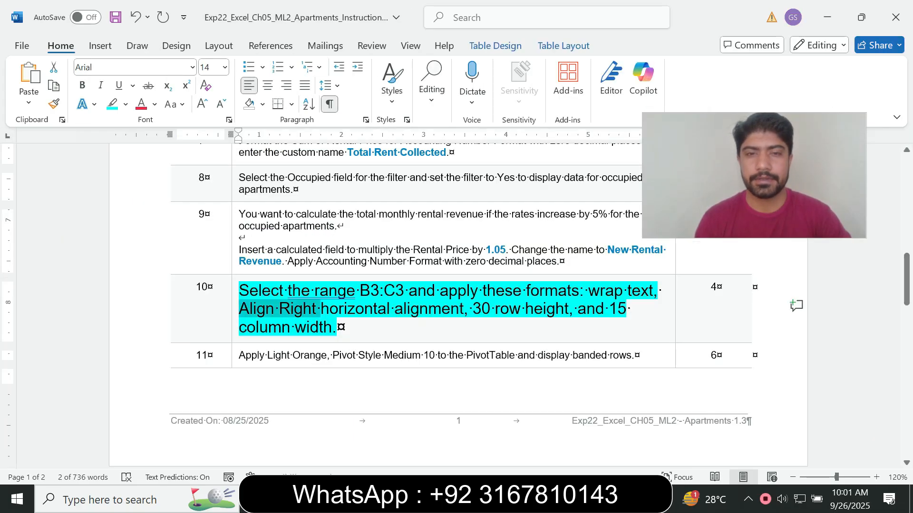
Check the row height in step 10 of the Word instructions and set row 3's height to 30 in Excel
drag(473, 309, 518, 309)
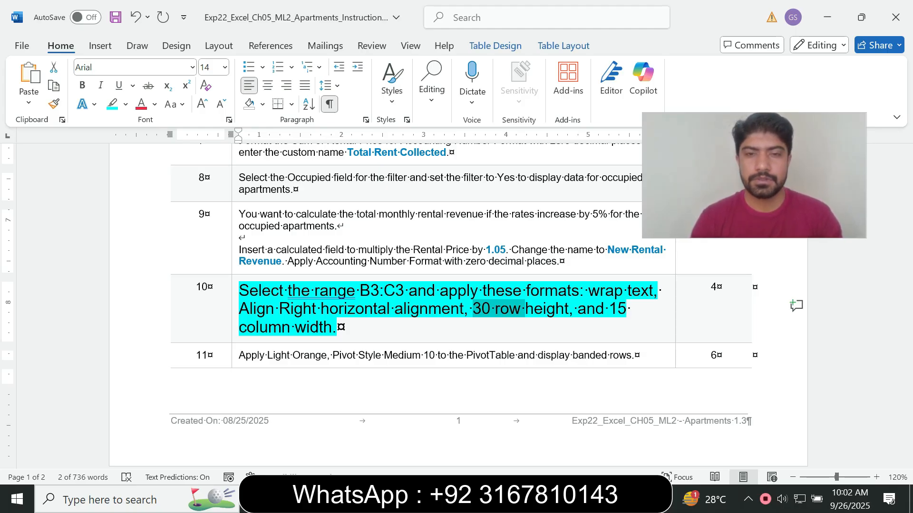
click(544, 499)
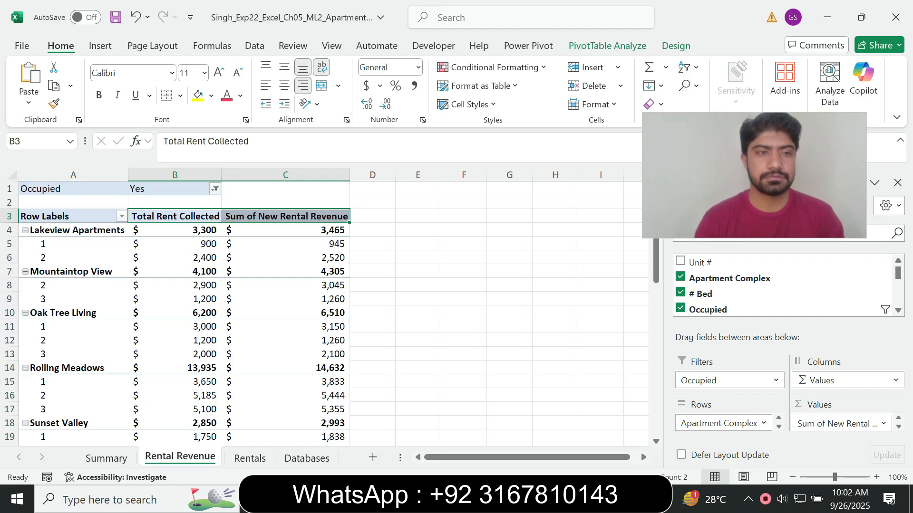
click(9, 216)
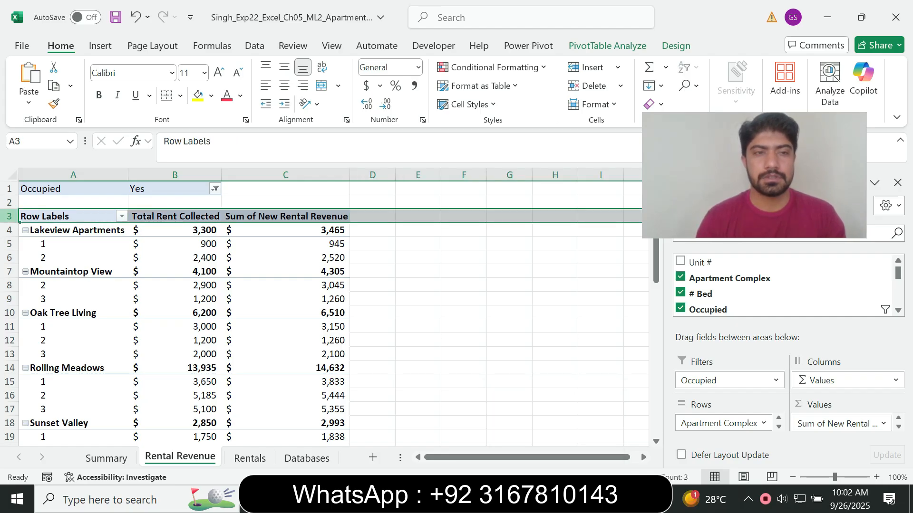
right_click(9, 216)
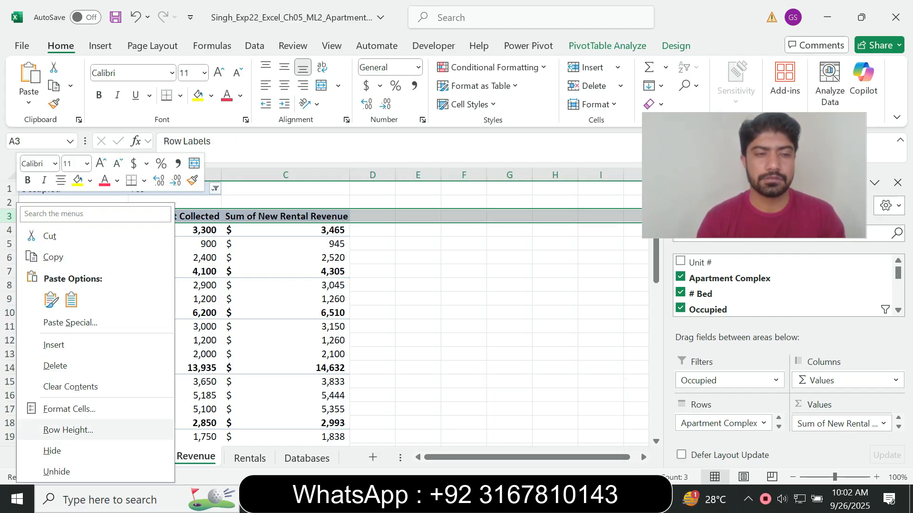
click(68, 430)
key(alt+Tab)
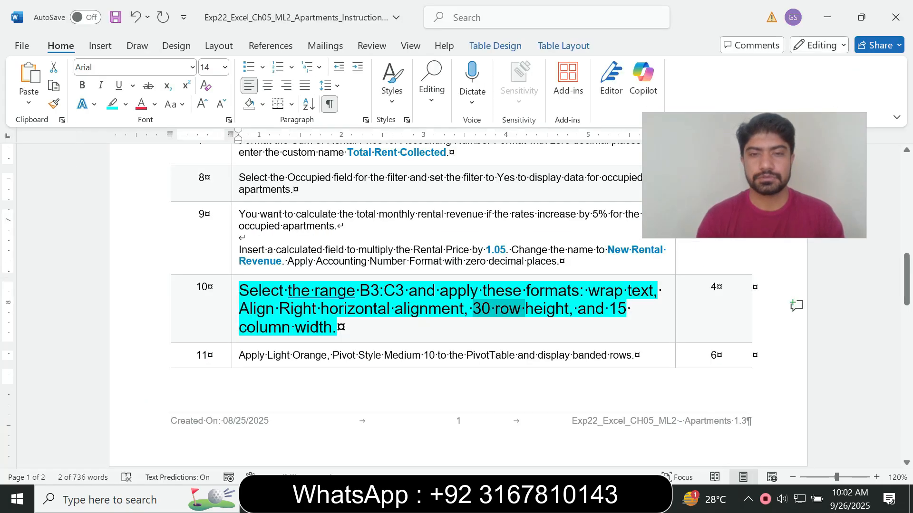
key(alt+Tab)
text(30)
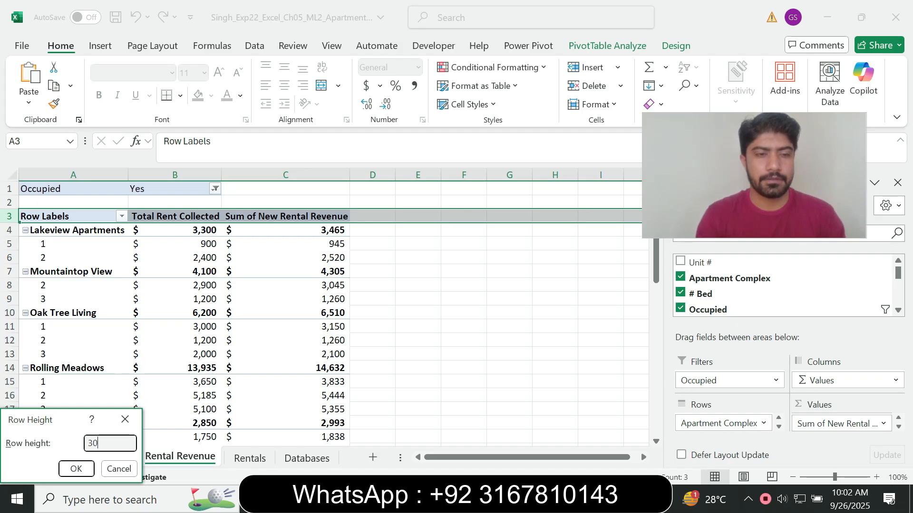
click(76, 468)
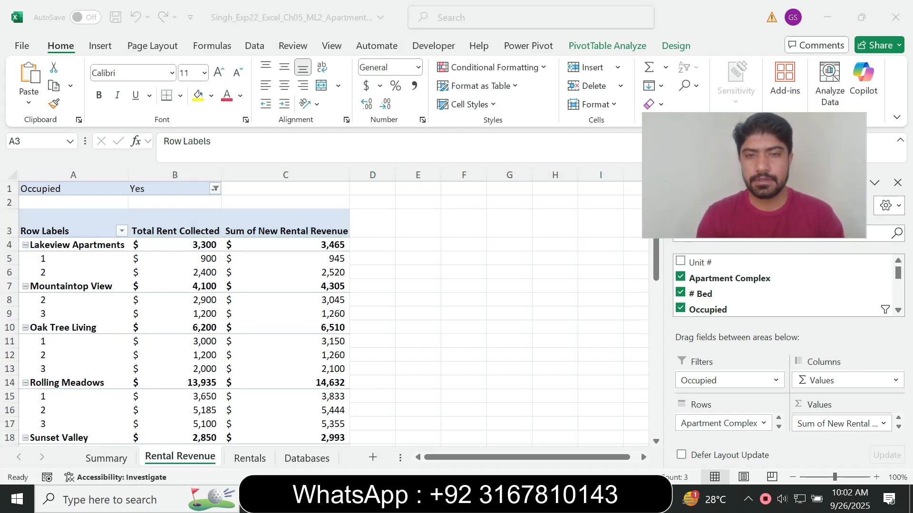
Recheck step 10 in Word, return to Excel and set the width of column C to 15
key(alt+Tab)
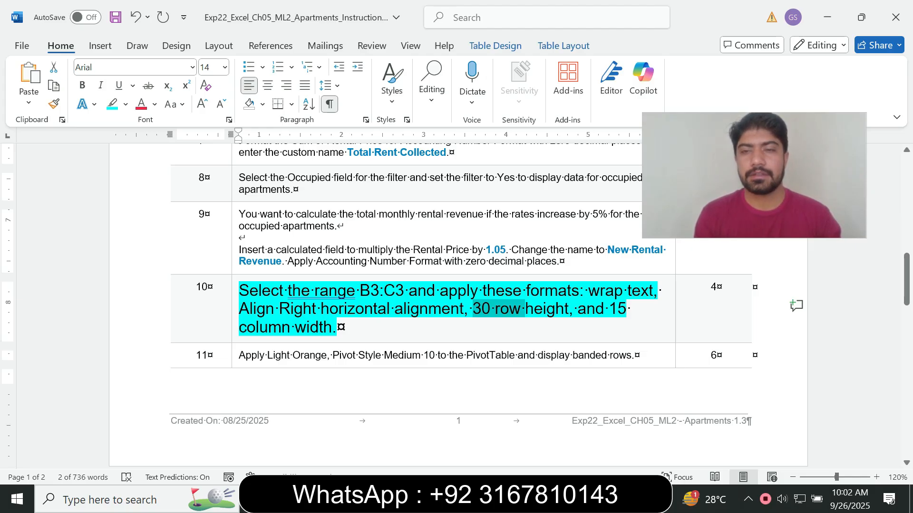
key(alt+Tab)
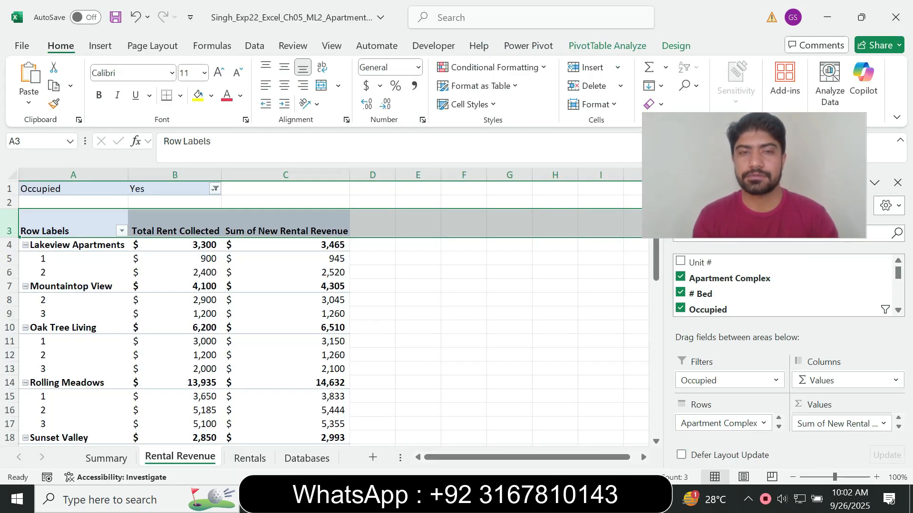
click(285, 175)
right_click(286, 175)
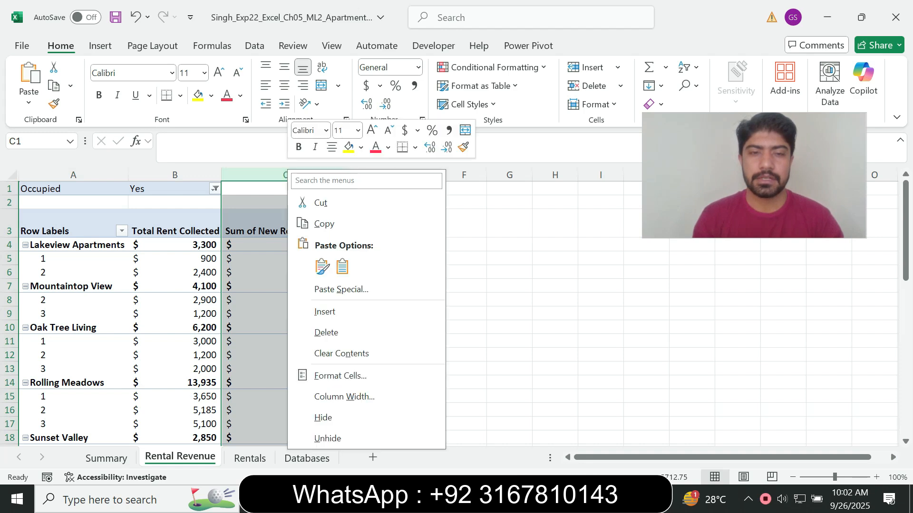
click(344, 396)
text(15)
key(Return)
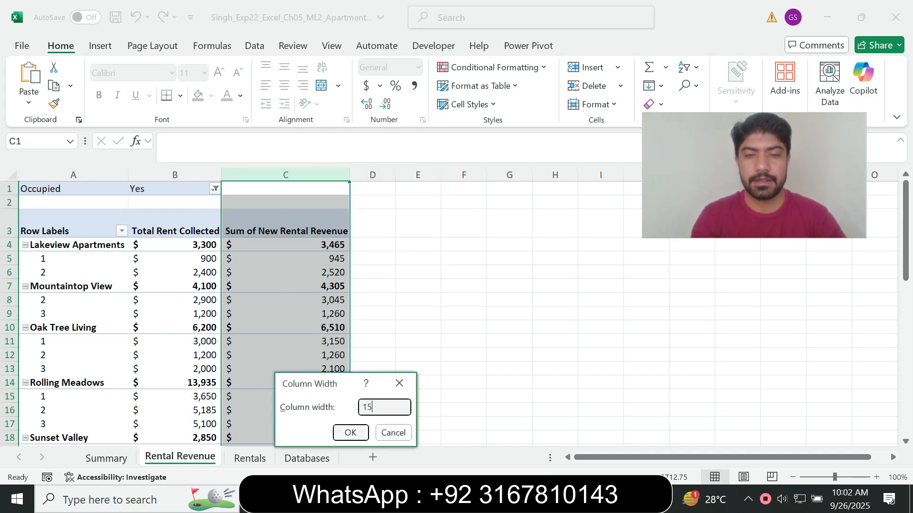
Switch to Word, reduce the step 10 instruction text to 9 pt and remove its highlight
key(alt+Tab)
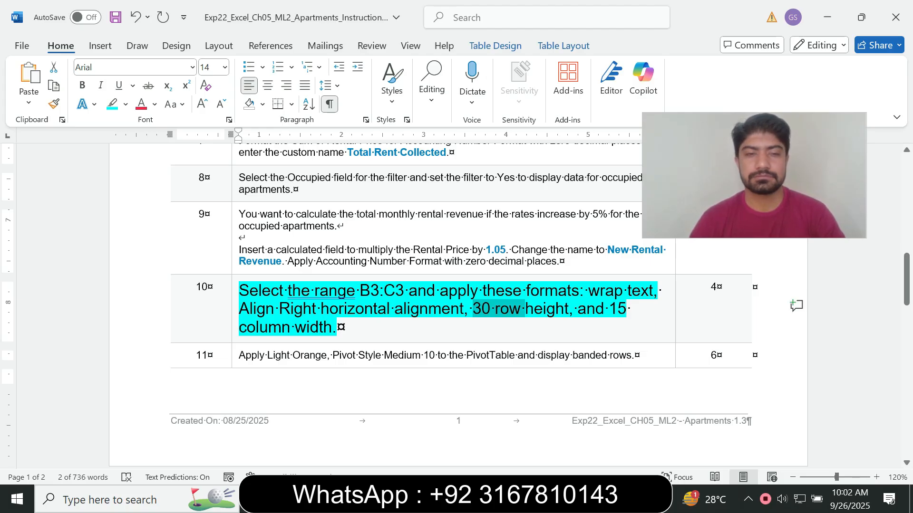
right_click(287, 297)
click(319, 297)
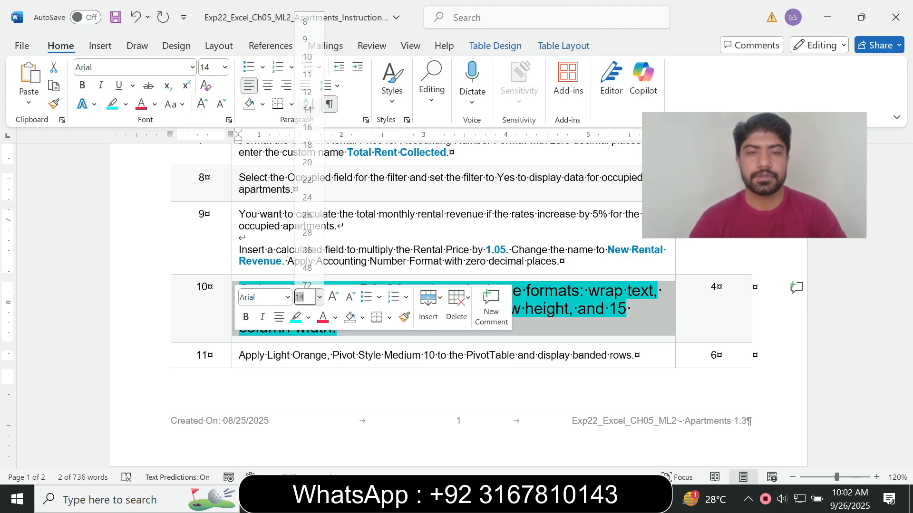
click(305, 39)
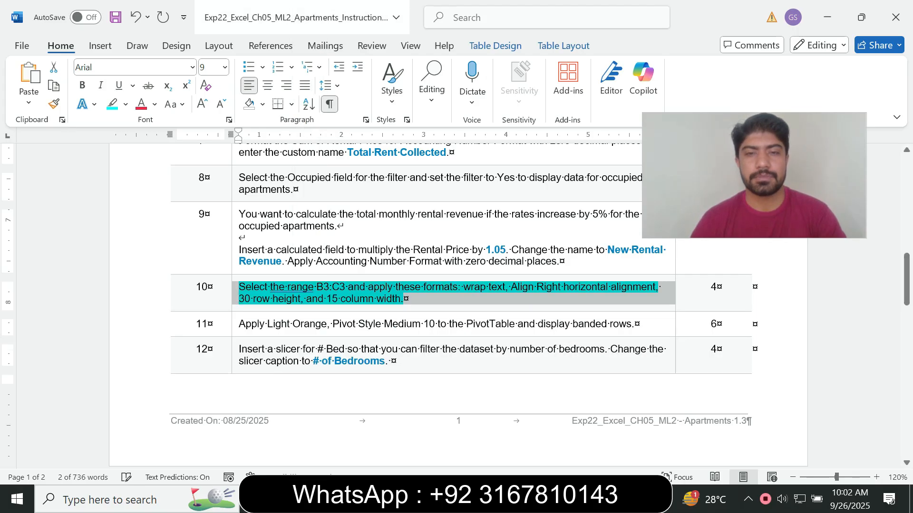
click(125, 104)
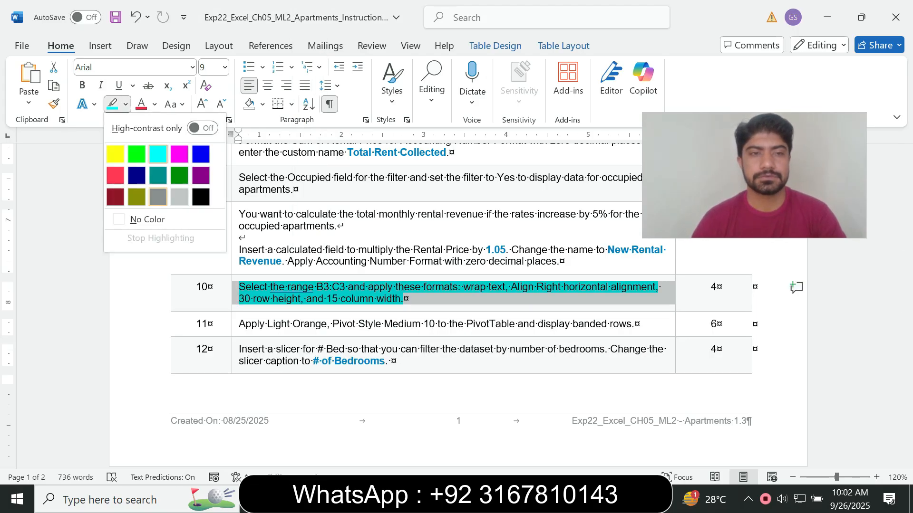
click(147, 219)
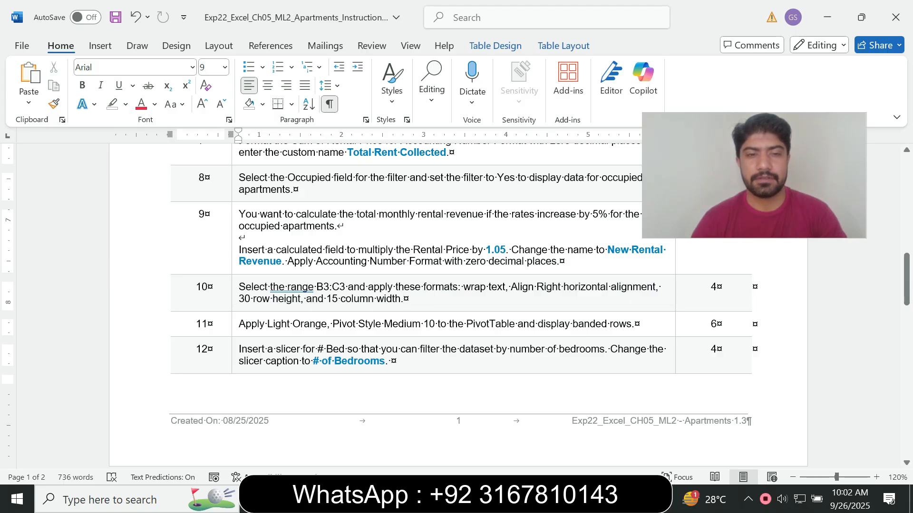
Enlarge the step 11 instruction text to 14 pt and highlight it in turquoise
click(234, 327)
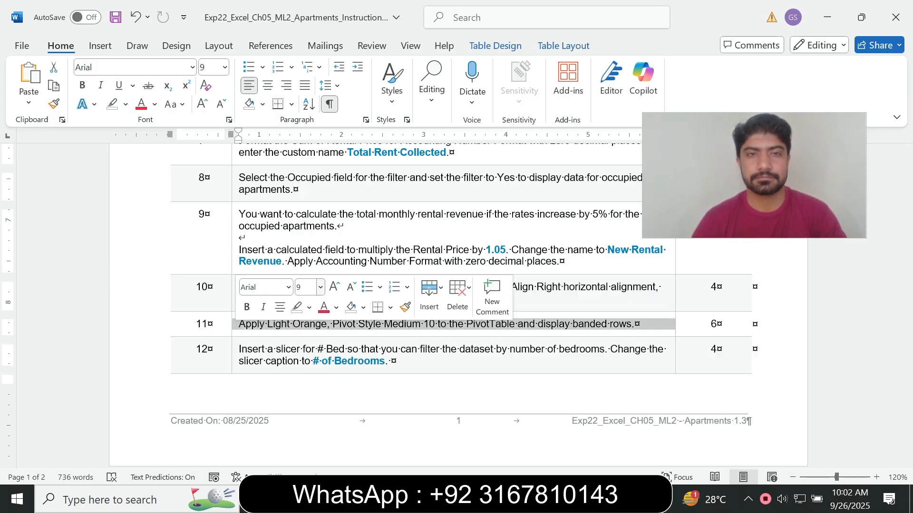
click(320, 287)
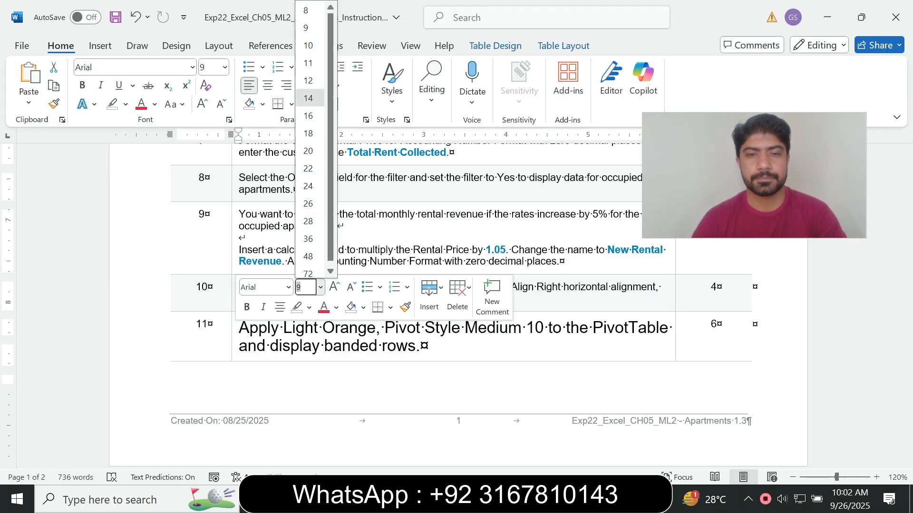
click(308, 98)
click(126, 104)
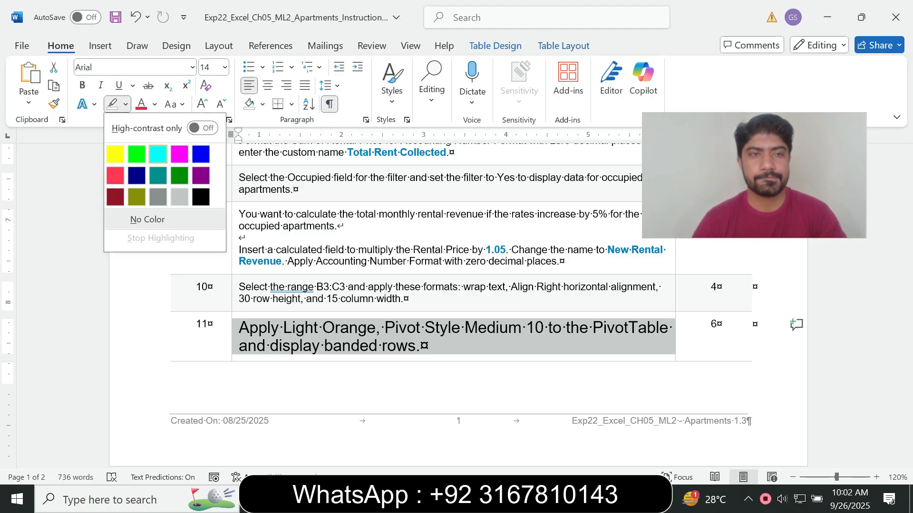
click(158, 154)
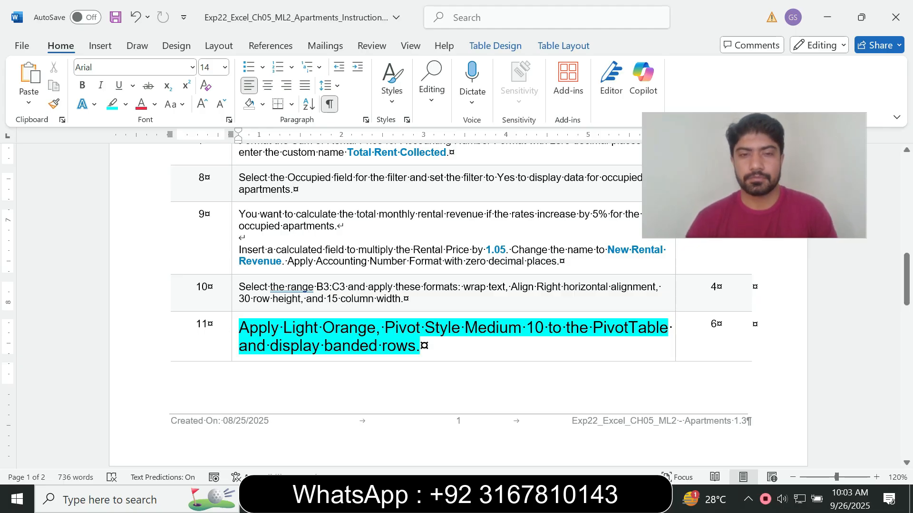
Check the style name in step 11 in Word and apply Light Orange, Pivot Style Medium 10 to the Rental Revenue PivotTable in Excel
drag(283, 328, 525, 328)
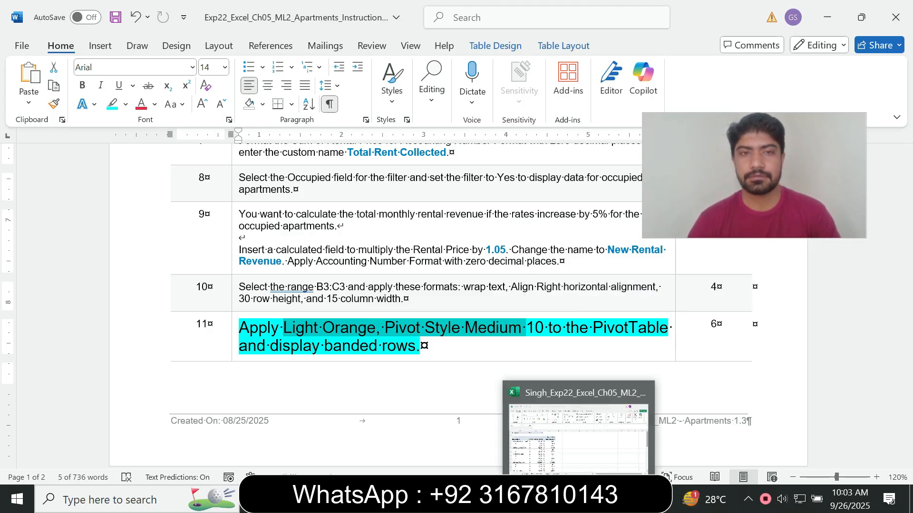
click(579, 500)
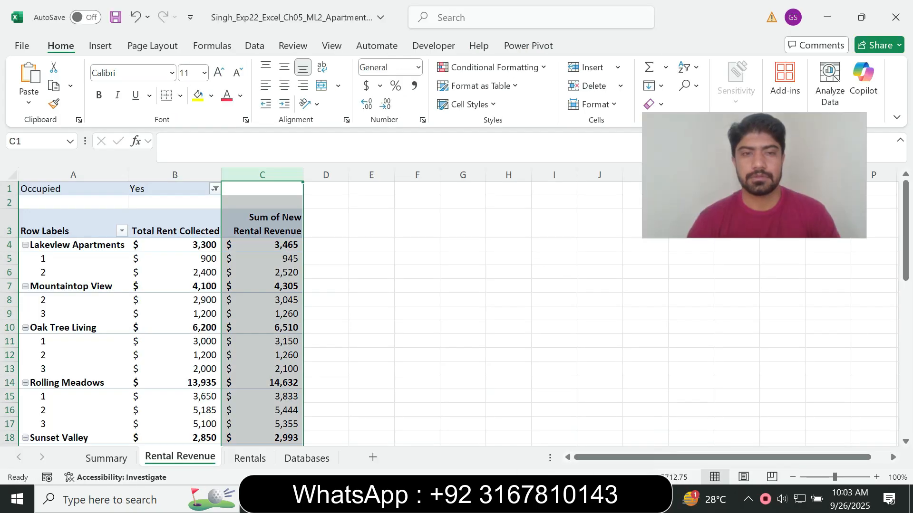
click(262, 245)
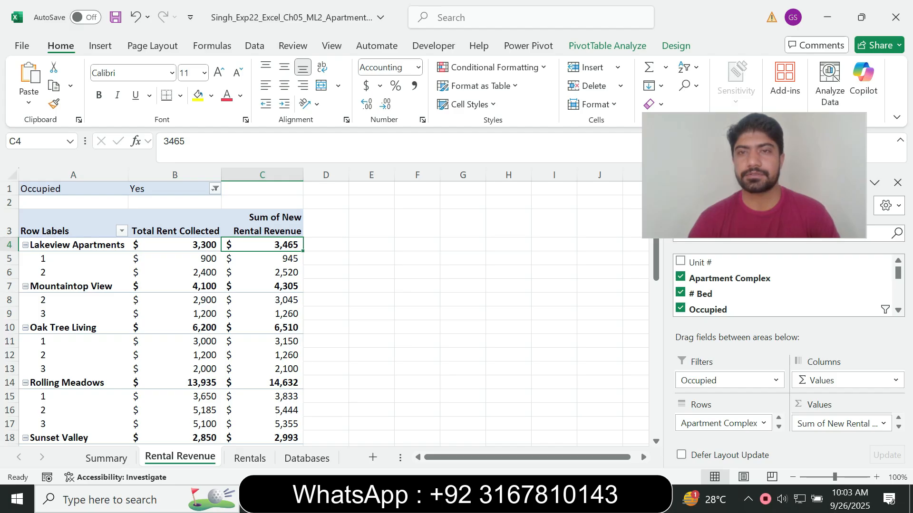
click(607, 46)
click(675, 46)
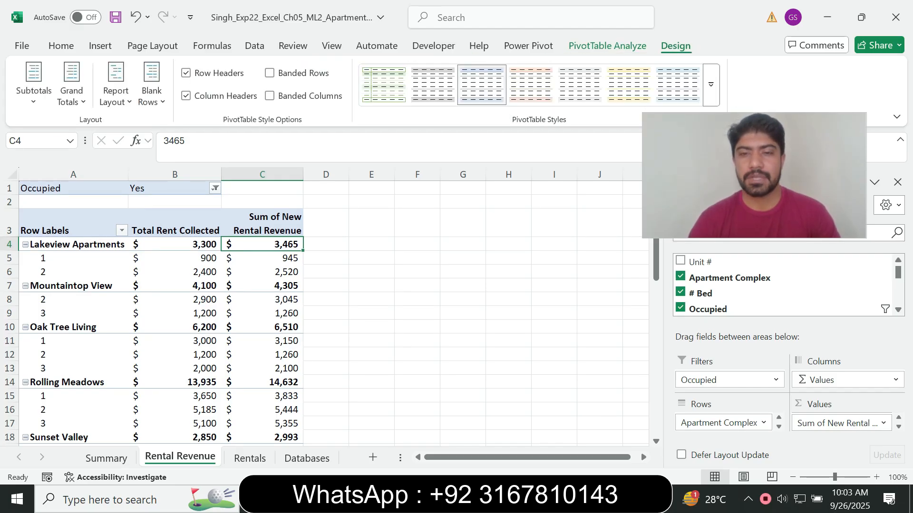
key(alt+Tab)
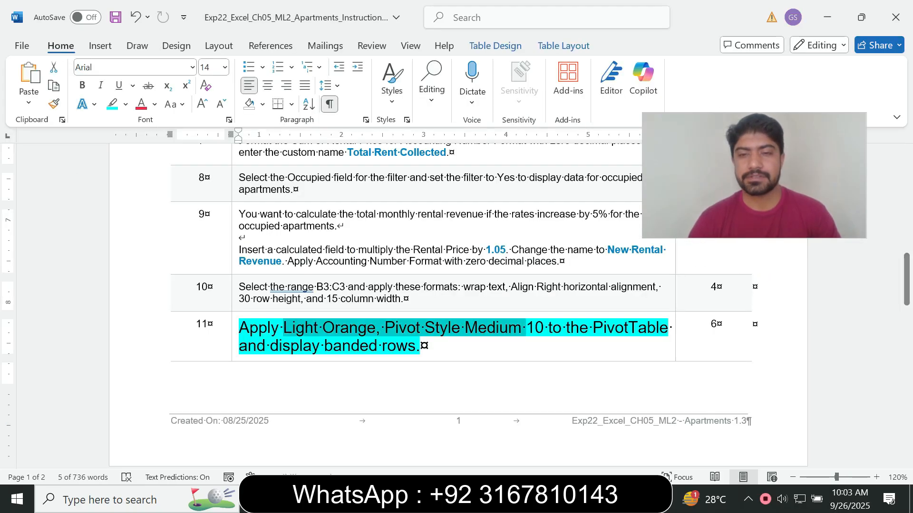
key(alt+Tab)
click(711, 84)
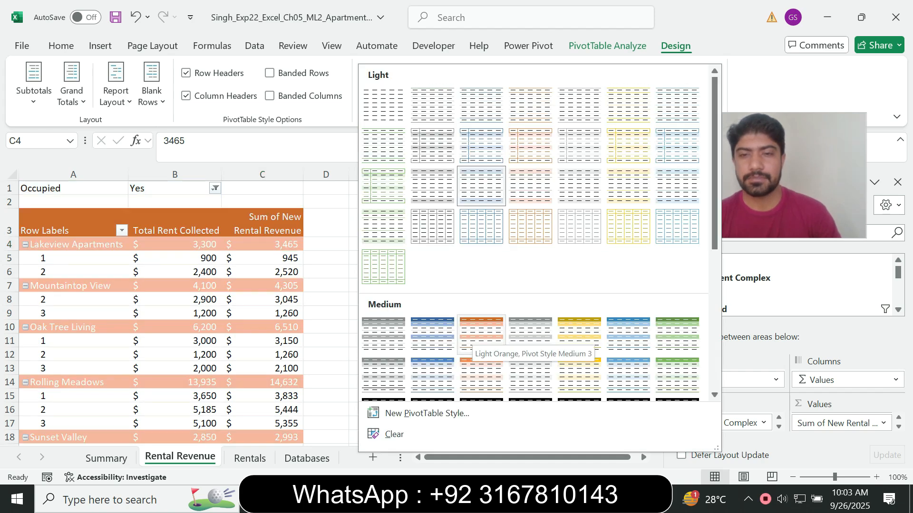
scroll(530, 262, down, 3)
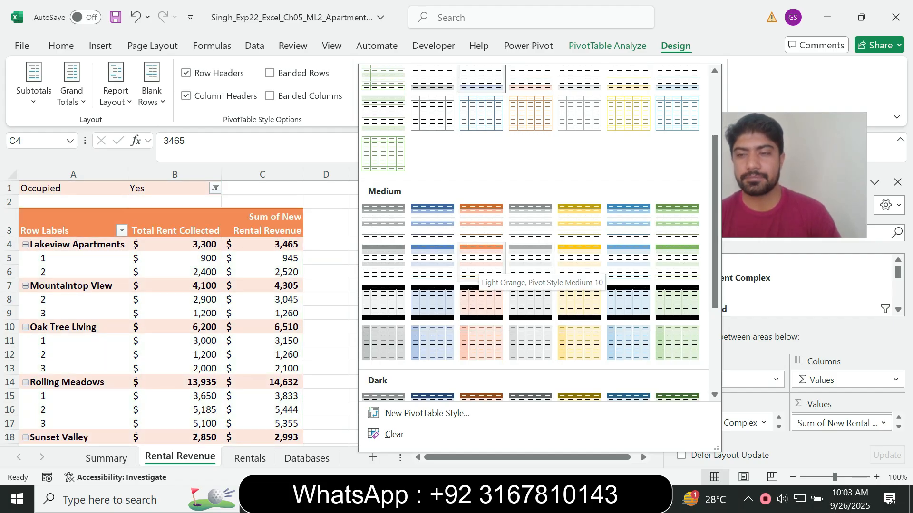
click(481, 262)
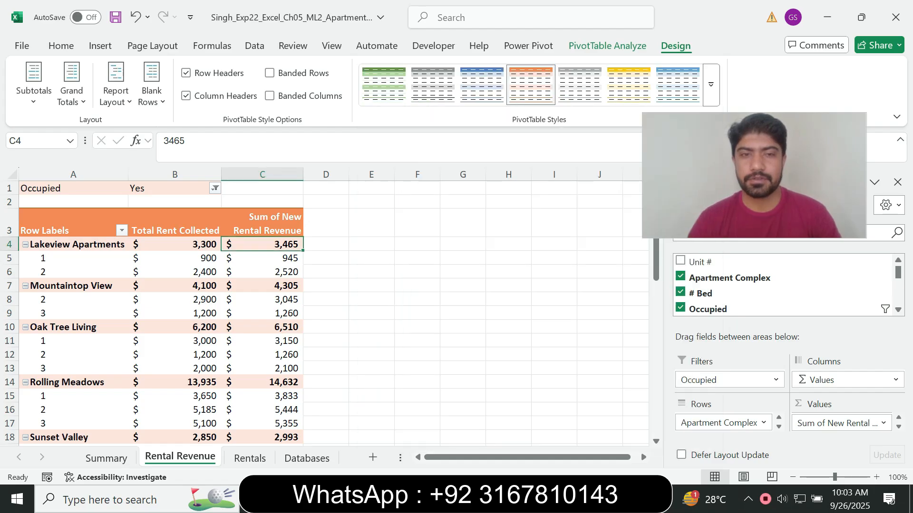
Mark the banded rows wording of step 11 in Word and turn on banded rows for the PivotTable in Excel
key(alt+Tab)
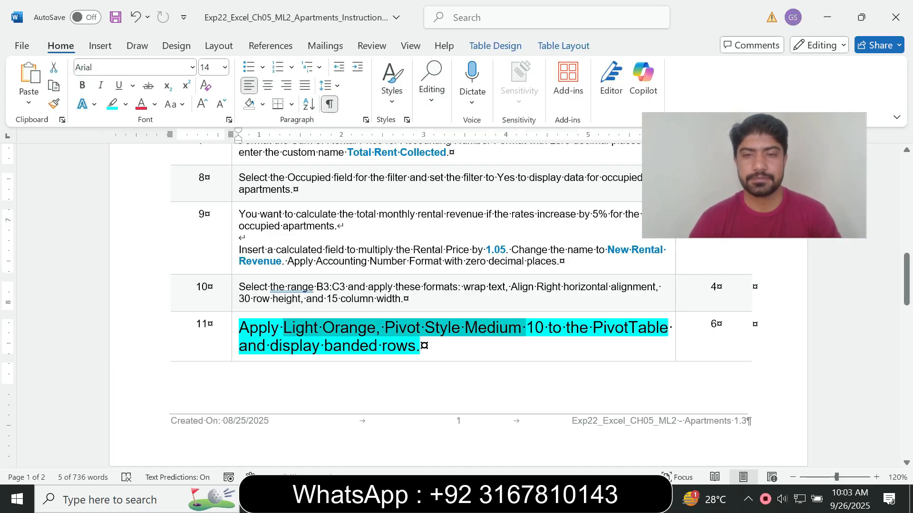
click(422, 346)
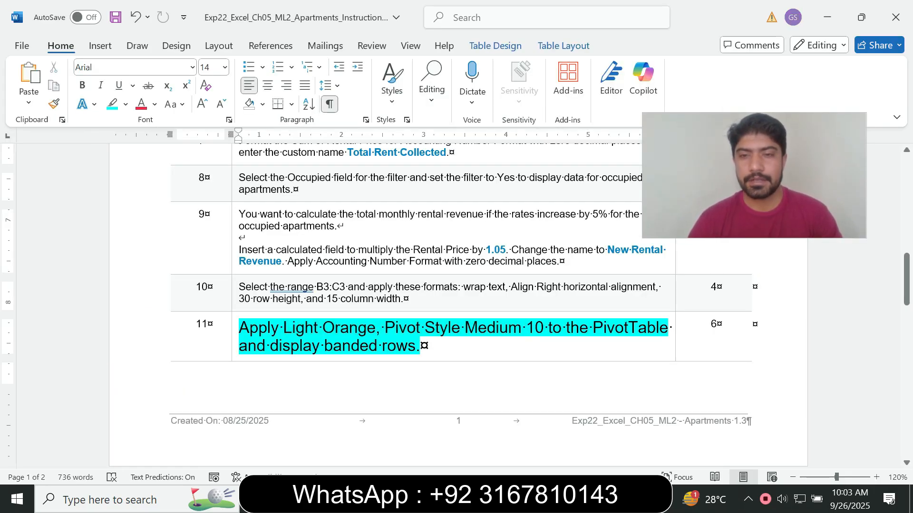
drag(270, 346, 419, 346)
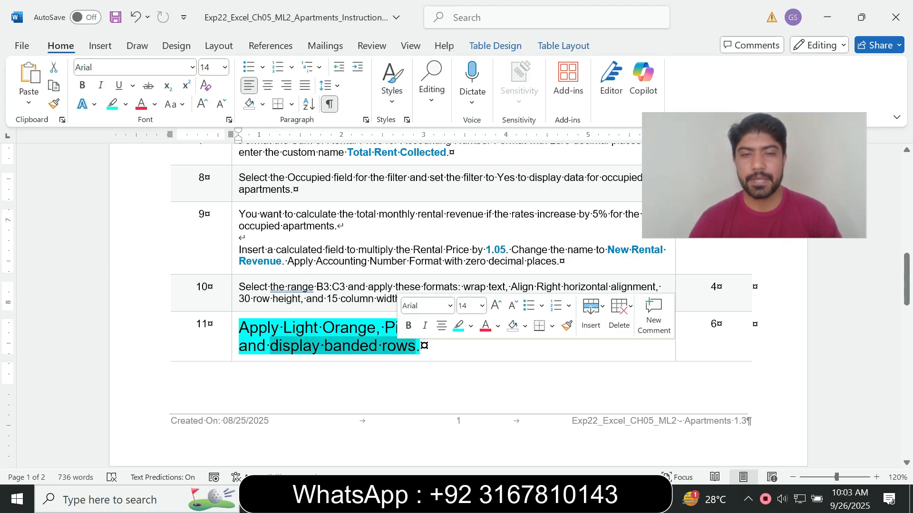
key(alt+Tab)
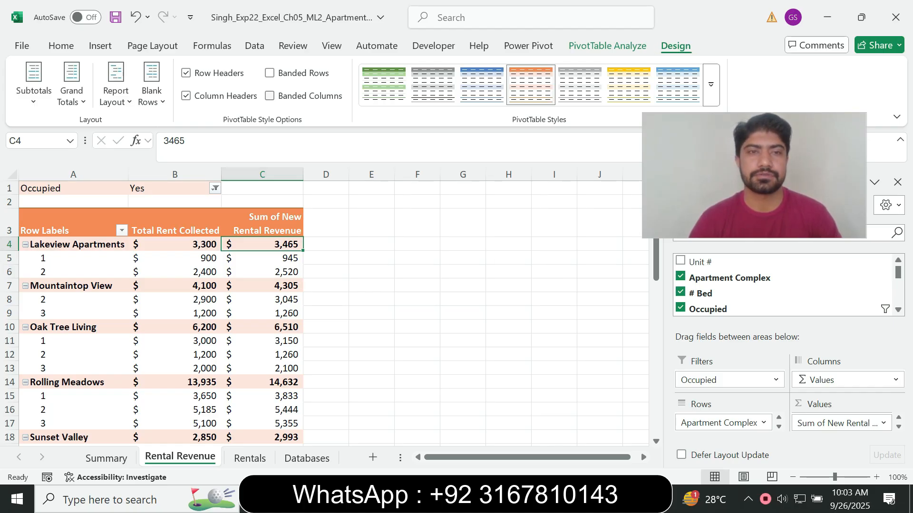
click(270, 72)
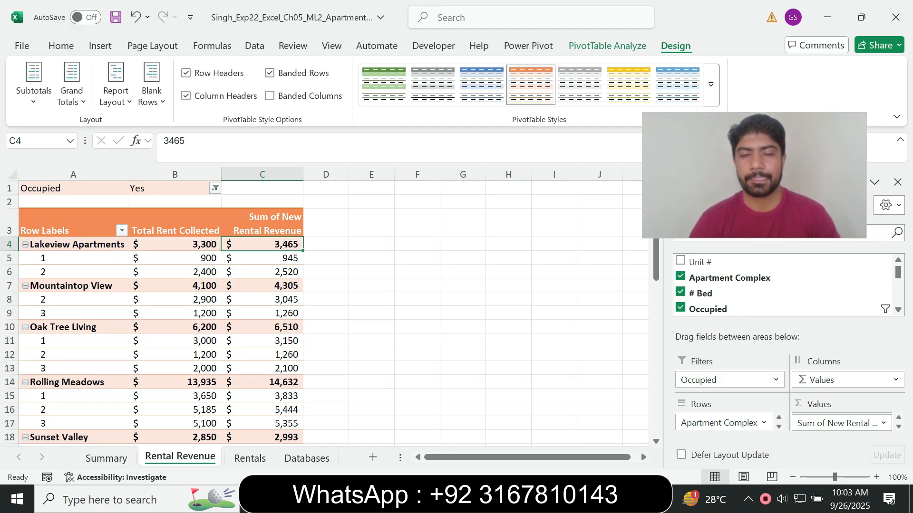
Switch to Word, reduce the step 11 instruction text to 9 pt and remove its highlight
key(alt+Tab)
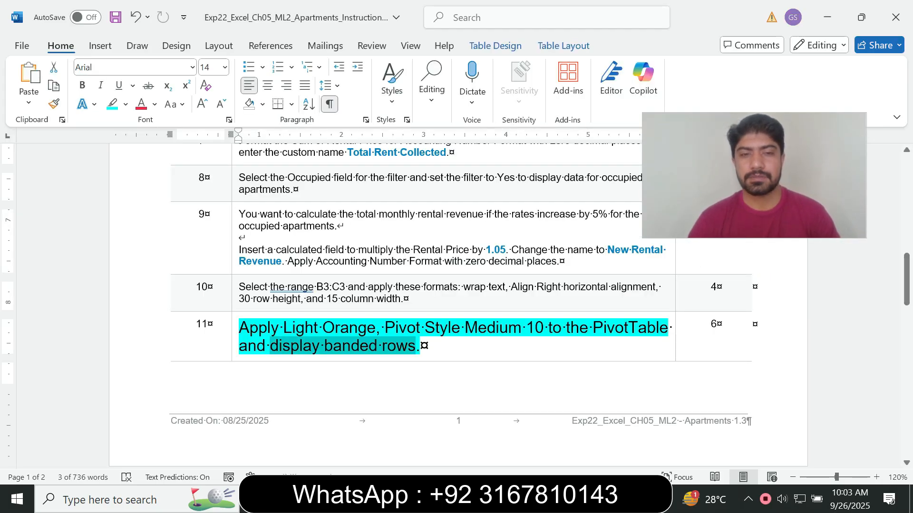
click(235, 342)
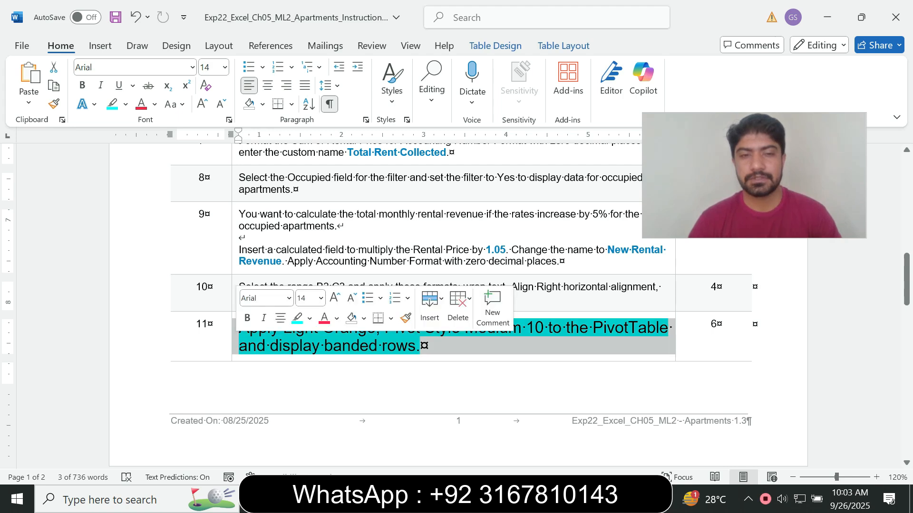
click(320, 298)
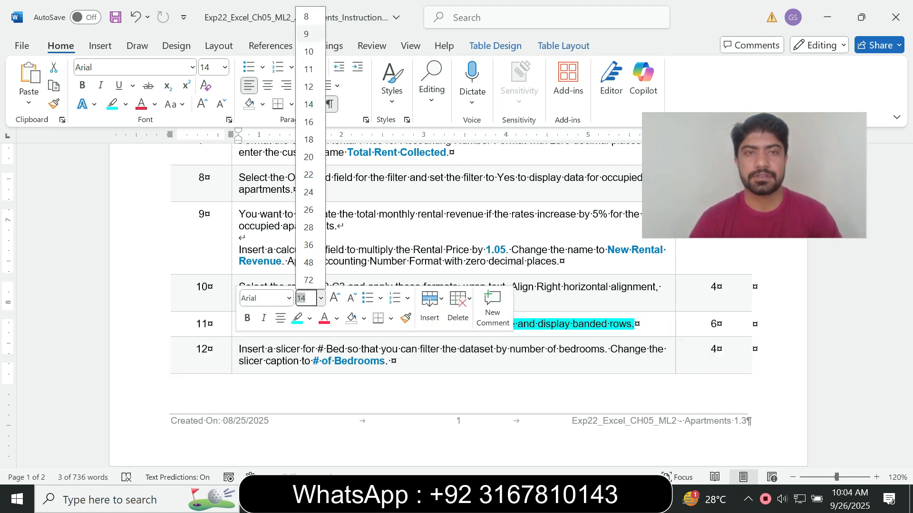
click(309, 34)
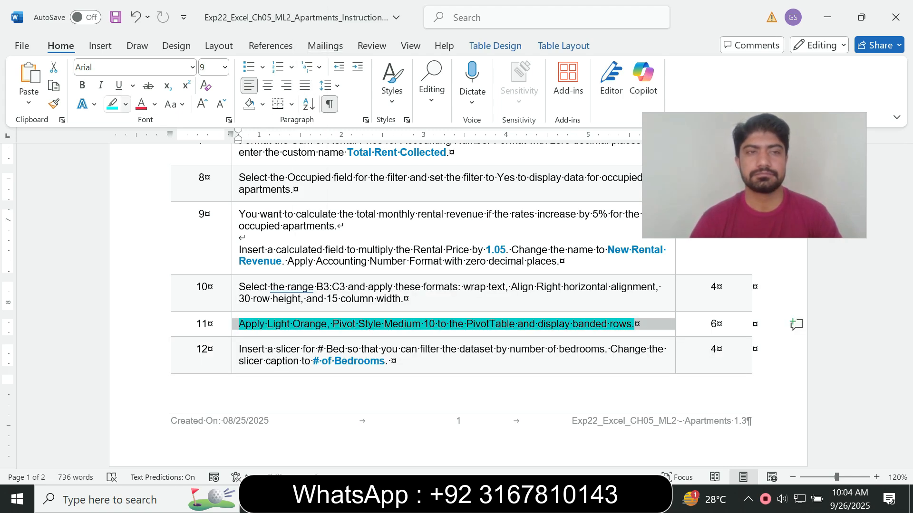
click(126, 104)
click(147, 220)
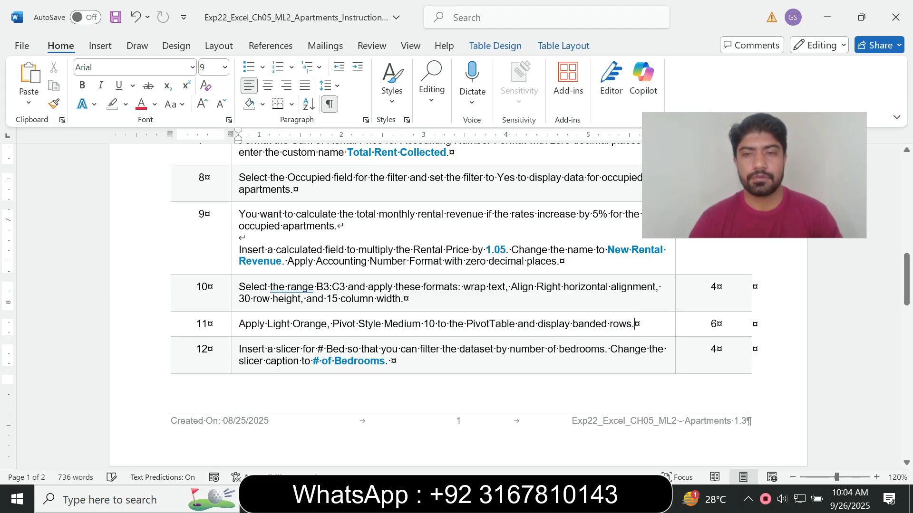
Enlarge the step 12 instruction text to 14 pt and highlight it in turquoise
click(235, 359)
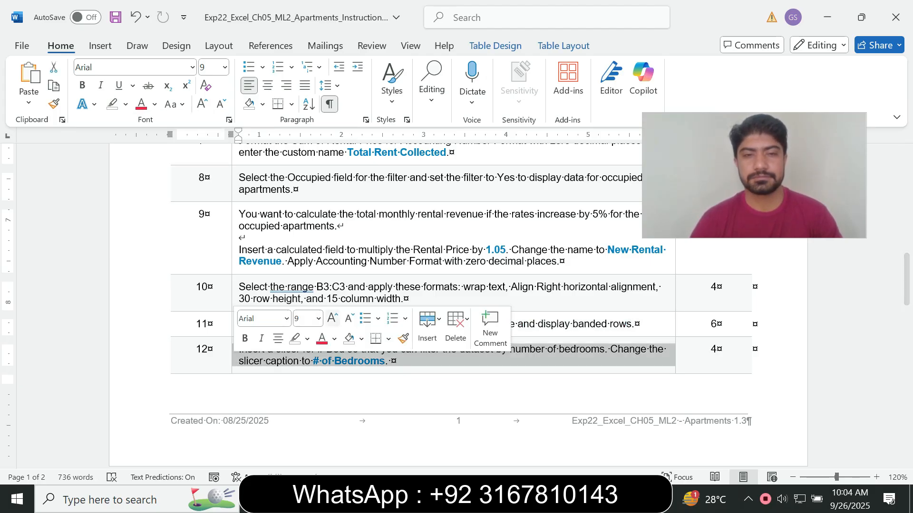
click(319, 318)
click(306, 125)
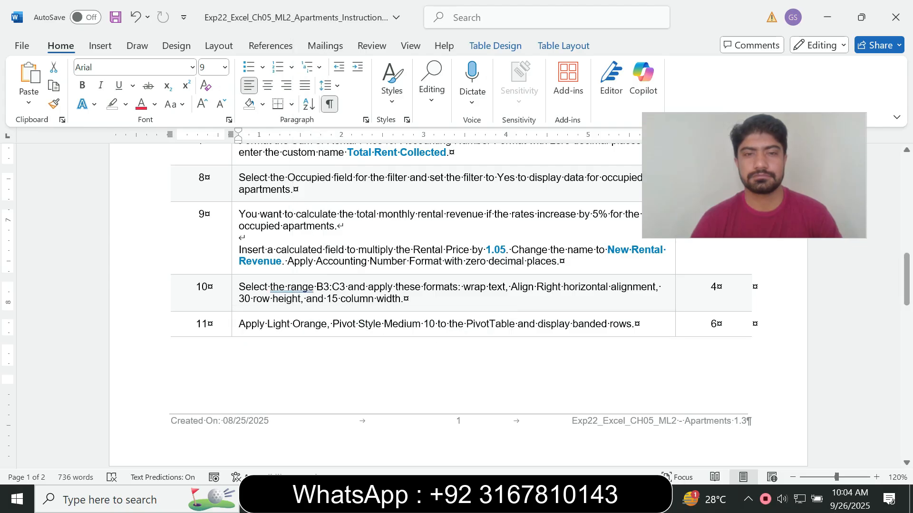
click(125, 104)
click(148, 219)
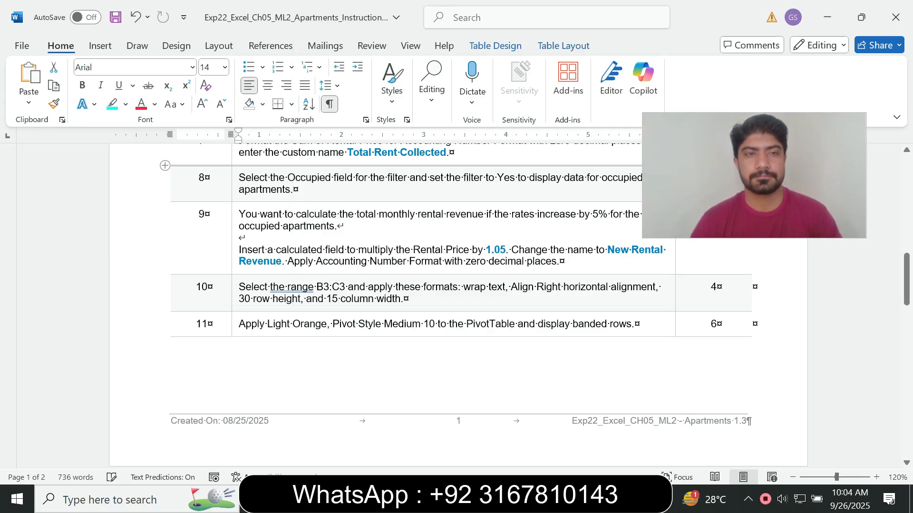
drag(907, 279, 906, 342)
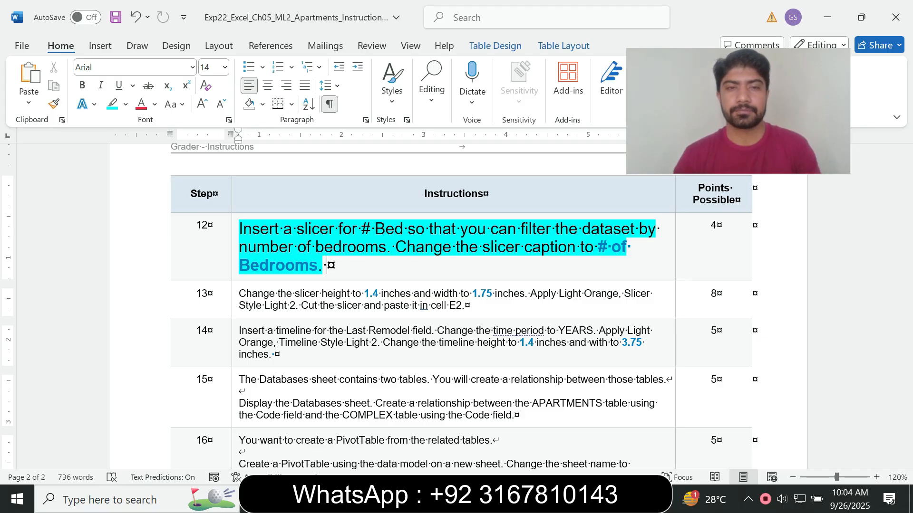
Mark the # Bed slicer wording of step 12 in Word and start inserting a slicer for the Rental Revenue PivotTable in Excel
drag(239, 228, 407, 229)
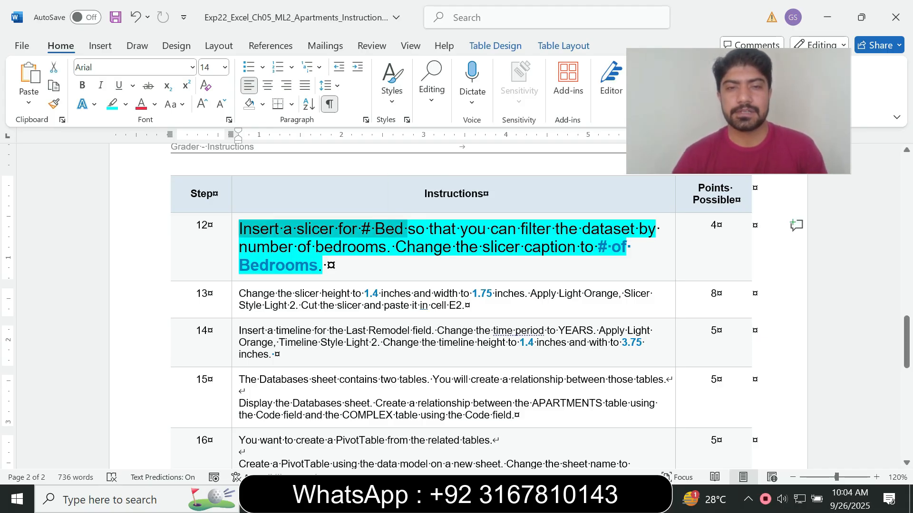
key(alt+Tab)
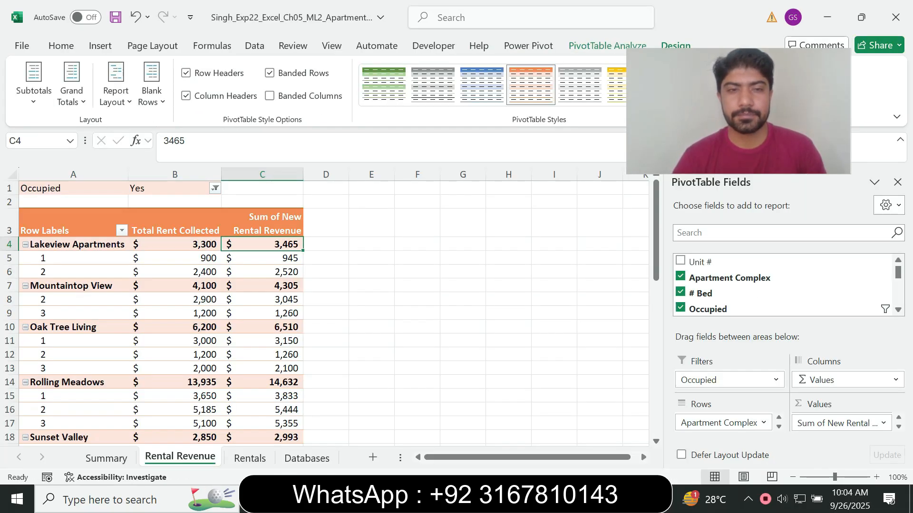
click(607, 46)
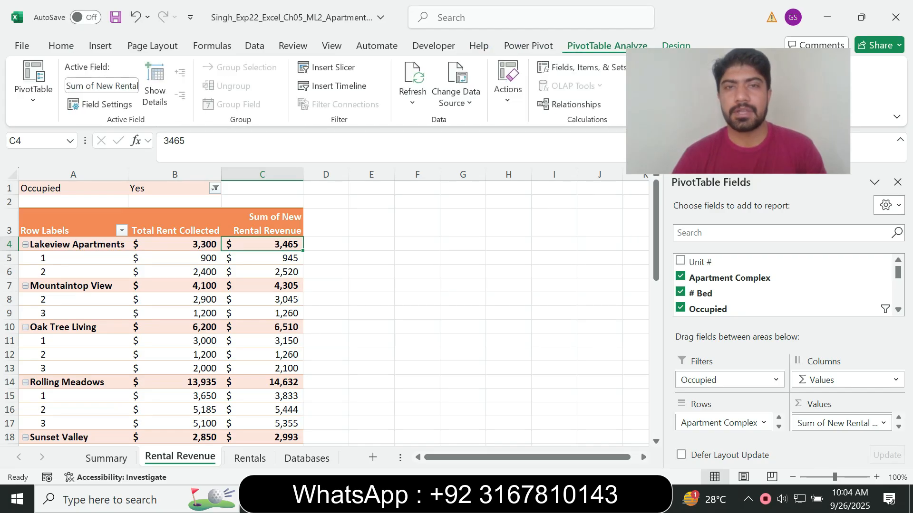
drag(738, 111, 735, 173)
click(327, 68)
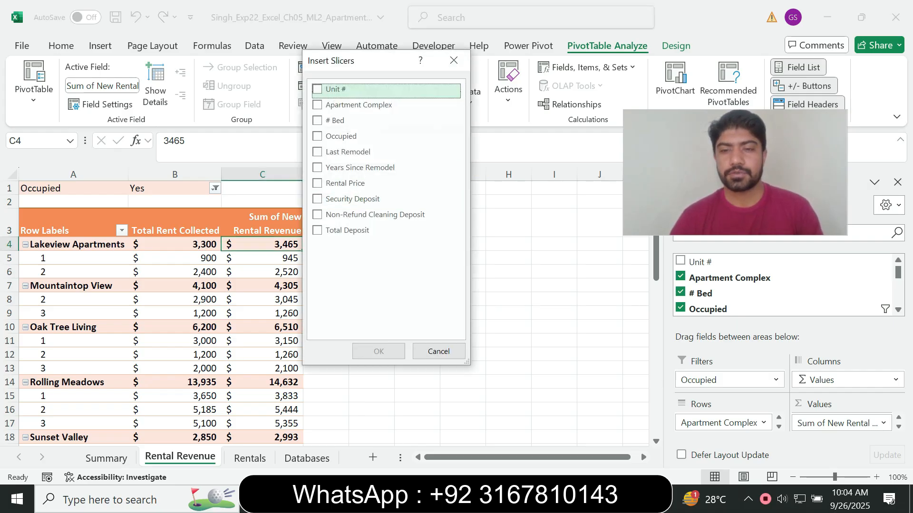
Check the field name in step 12 in Word and insert a slicer for the # Bed field in Excel
key(alt+Tab)
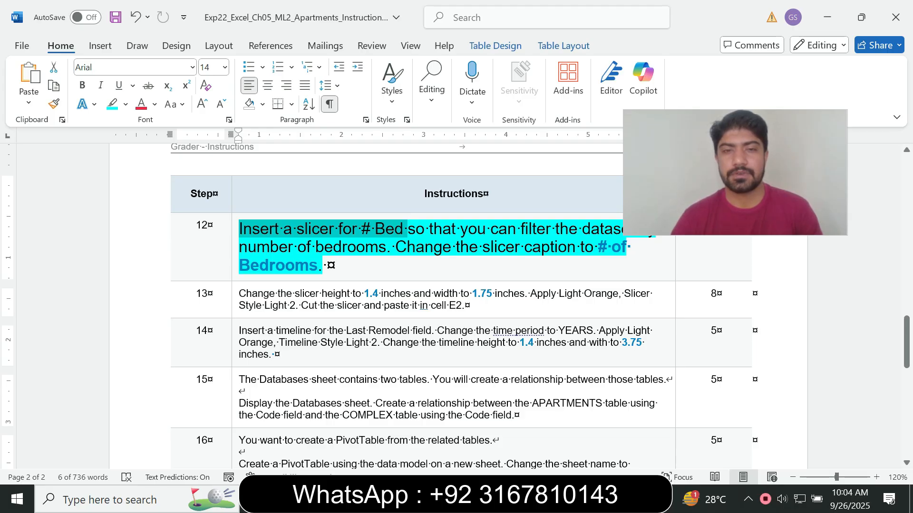
key(alt+Tab)
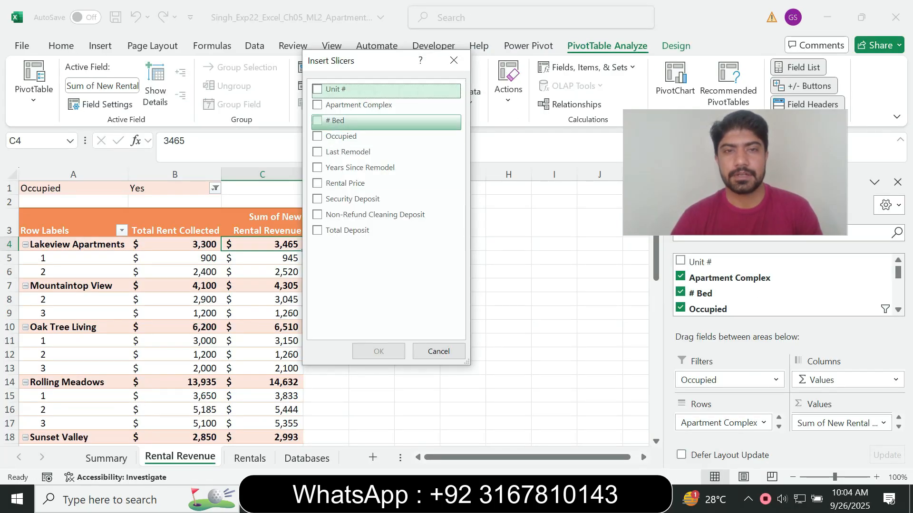
click(333, 121)
key(alt+Tab)
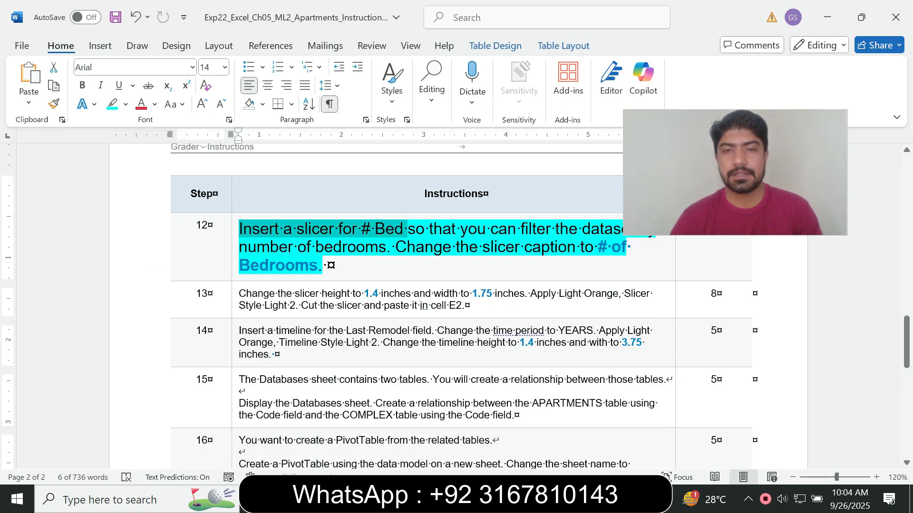
drag(735, 173, 709, 118)
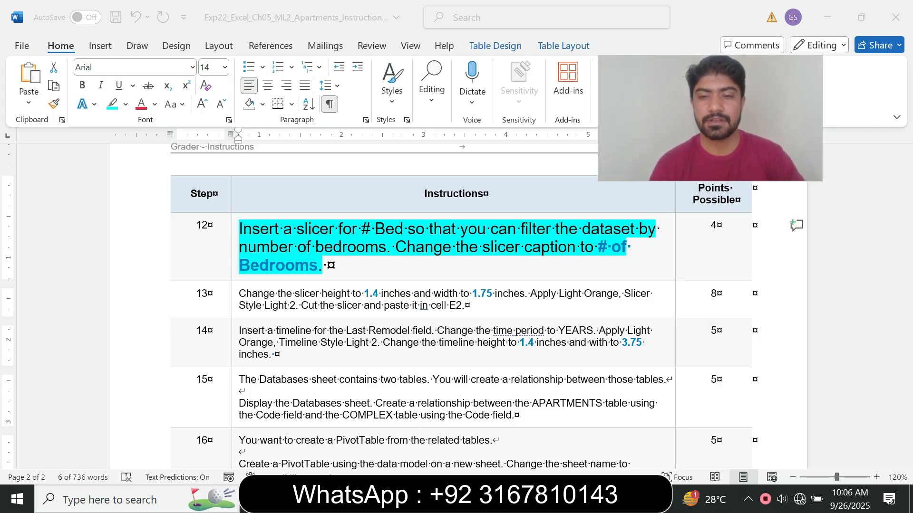
key(alt+Tab)
key(alt+Tab)
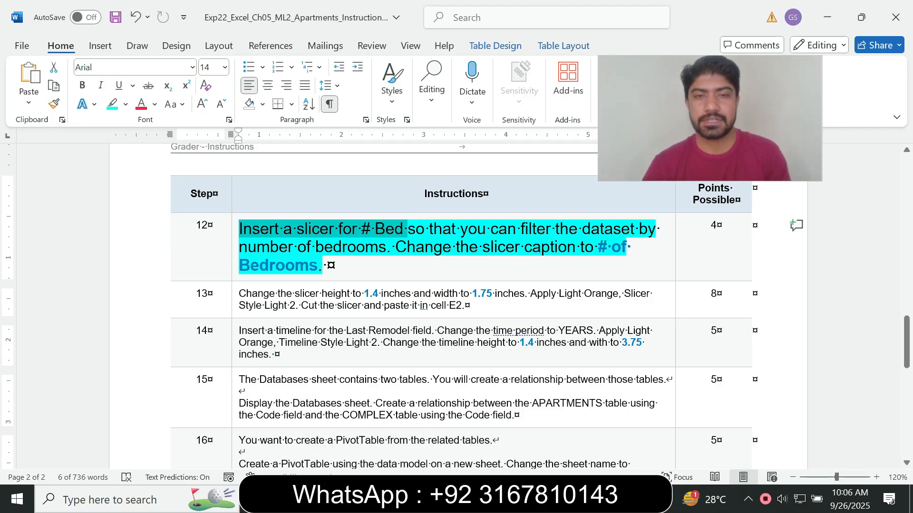
key(alt+Tab)
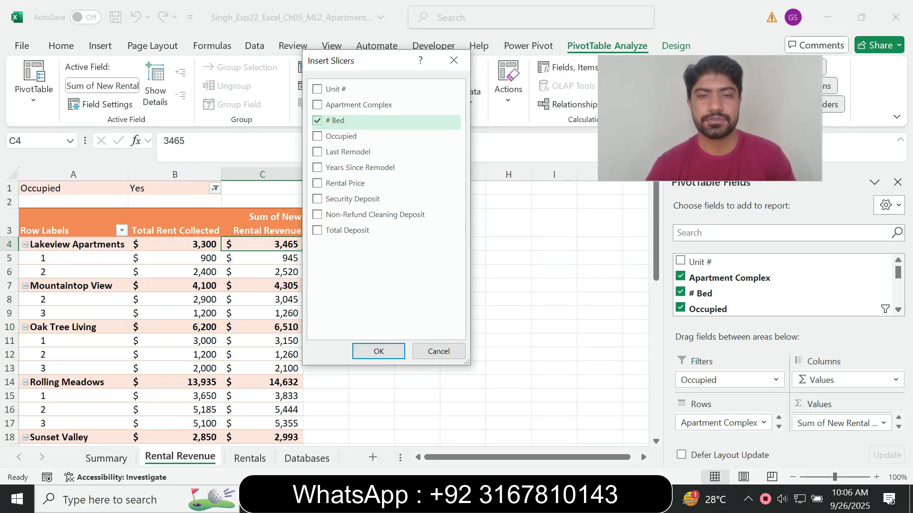
click(378, 351)
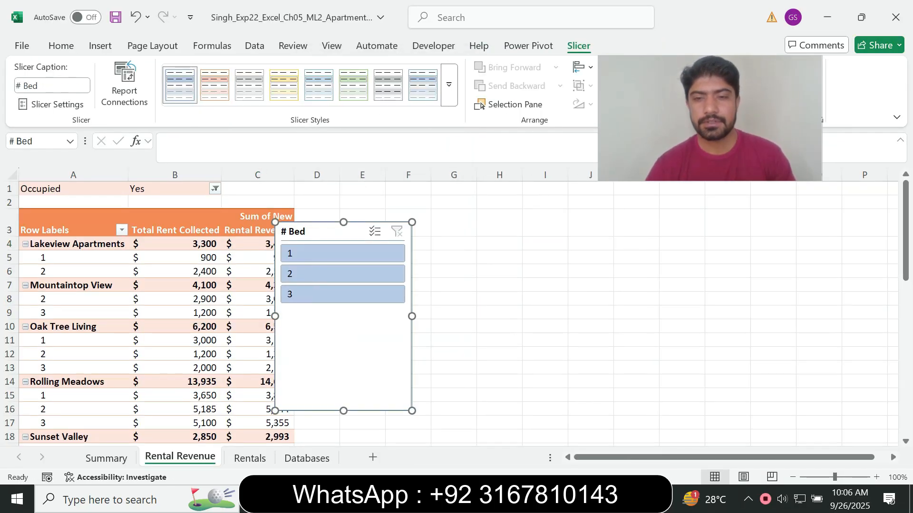
Mark the caption name in step 12 in Word and set the slicer caption to "# of Bedrooms" in Excel
key(alt+Tab)
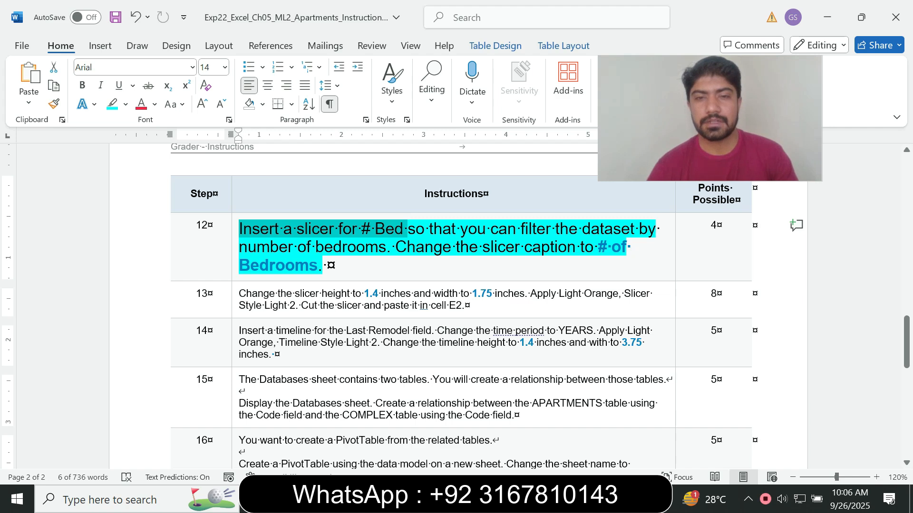
key(alt+Tab)
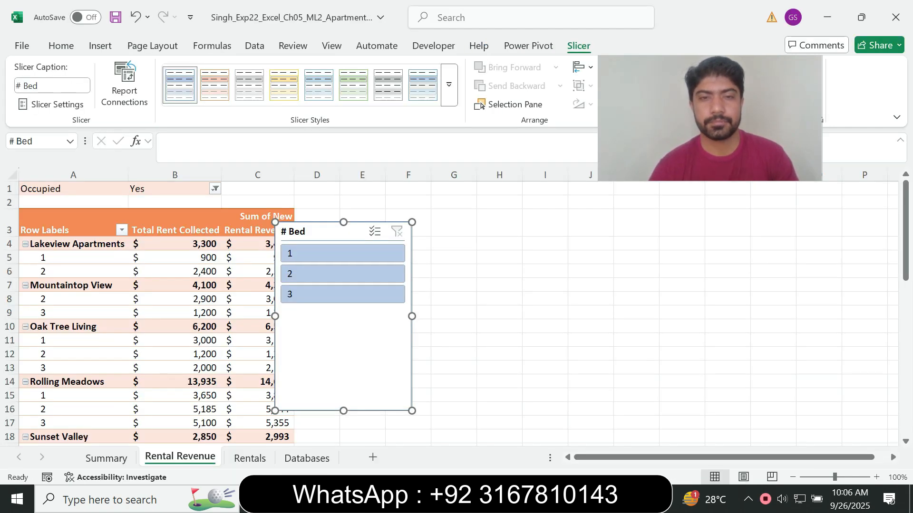
key(alt+Tab)
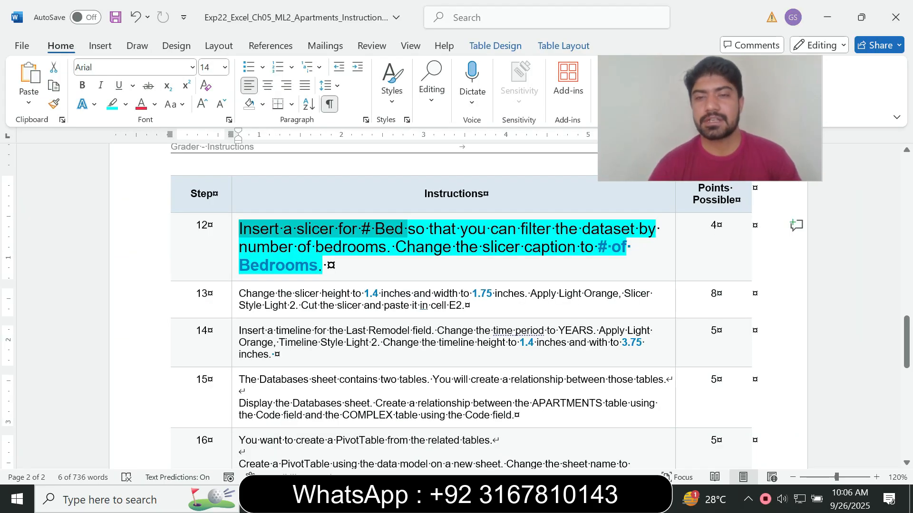
drag(598, 247, 317, 266)
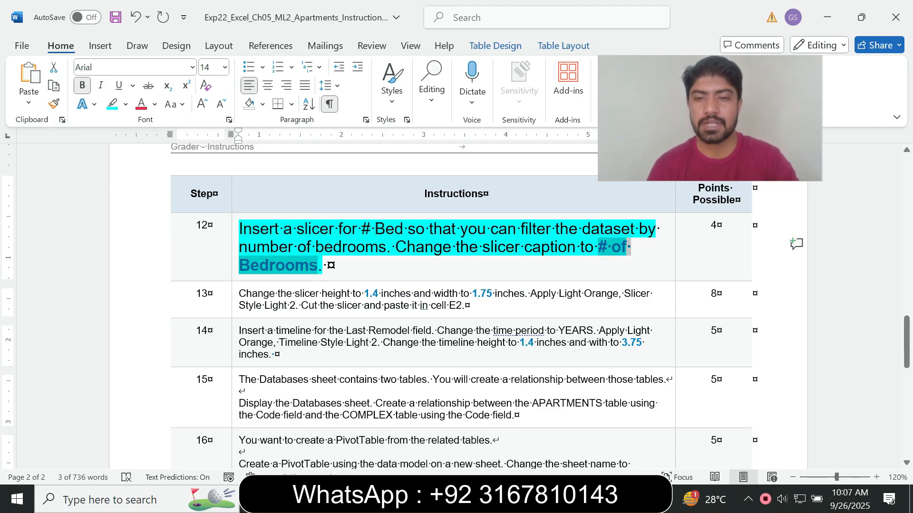
key(alt+Tab)
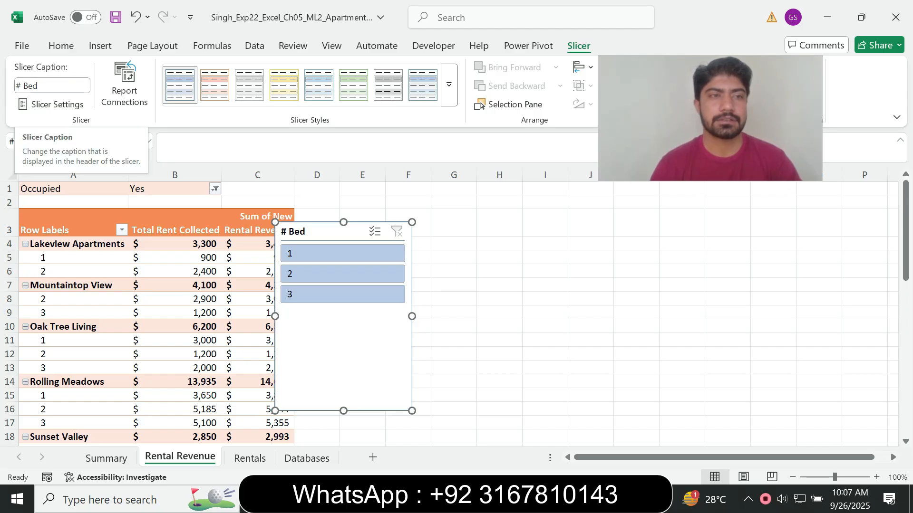
click(52, 85)
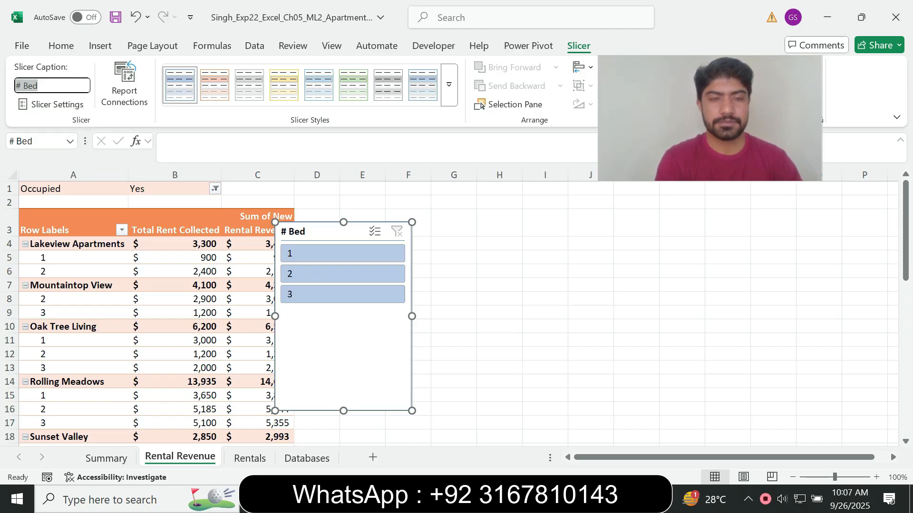
text(# of Bedrooms)
key(Return)
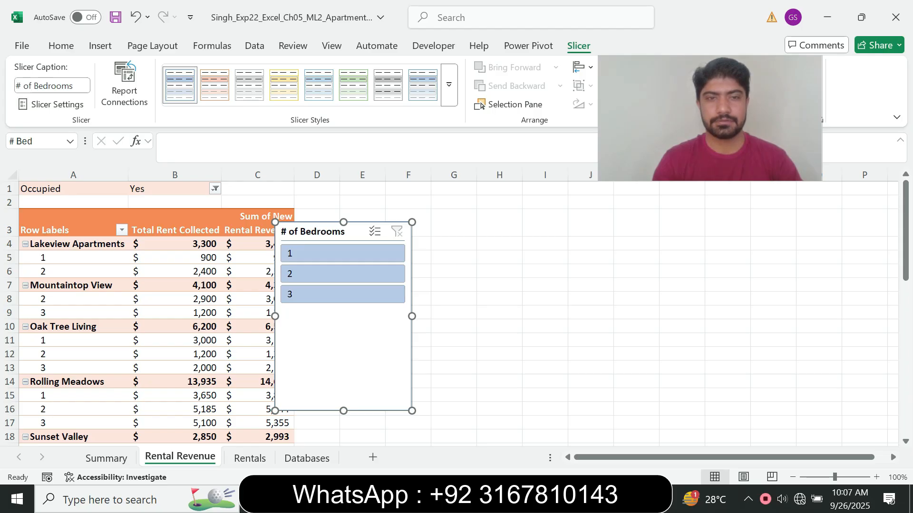
Switch to Word, reduce the step 12 instruction text to 9 pt and remove its highlight
key(alt+Tab)
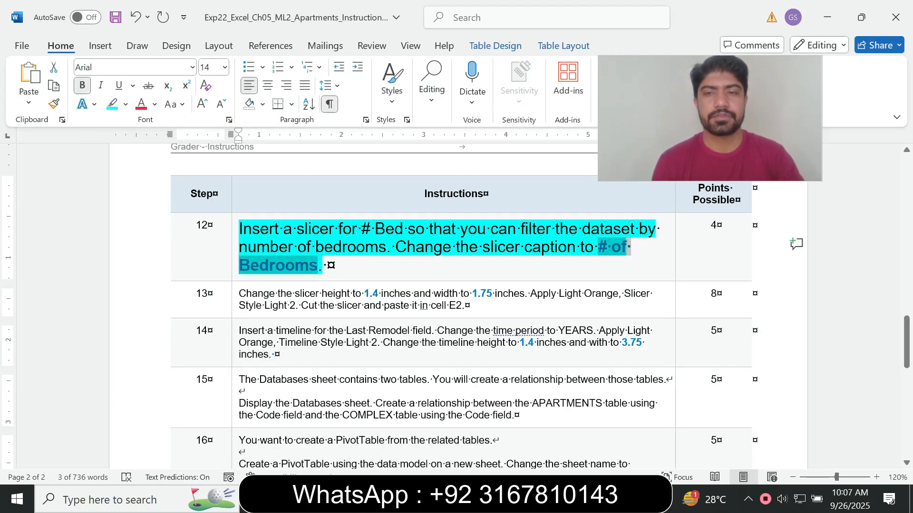
click(234, 266)
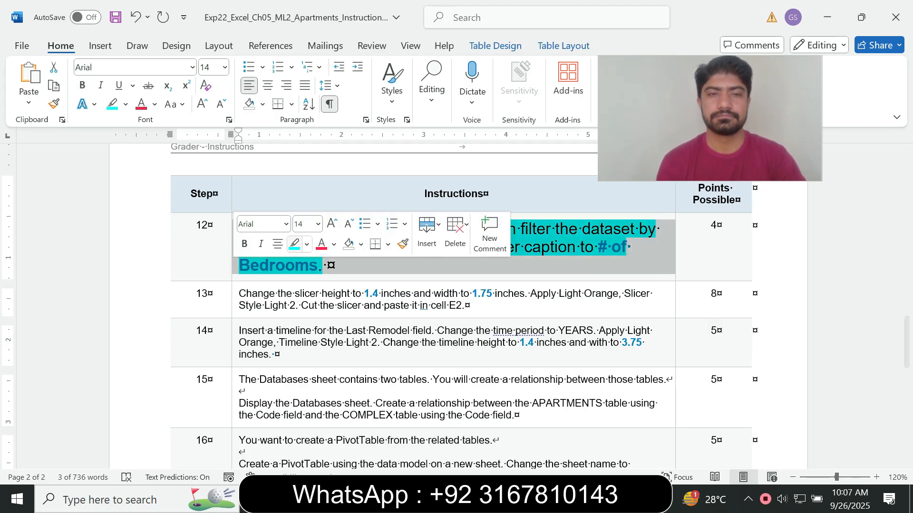
click(318, 224)
click(304, 279)
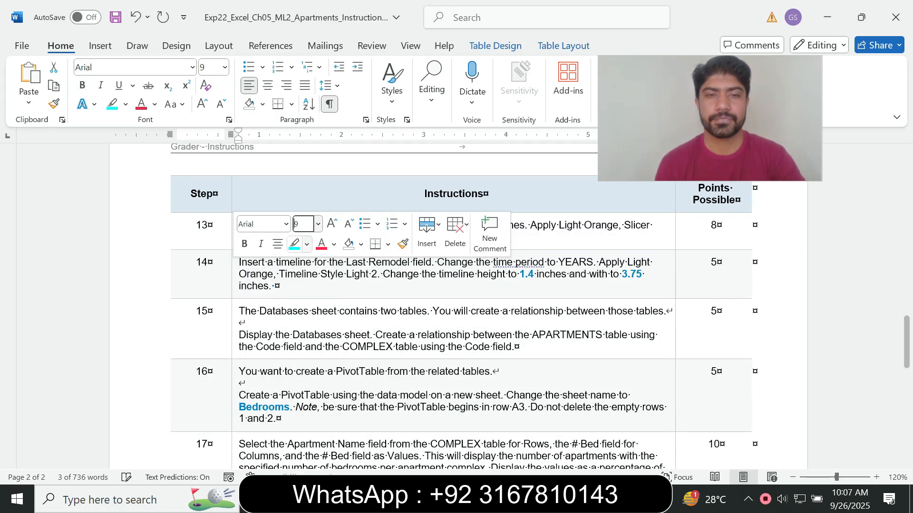
click(306, 244)
click(332, 359)
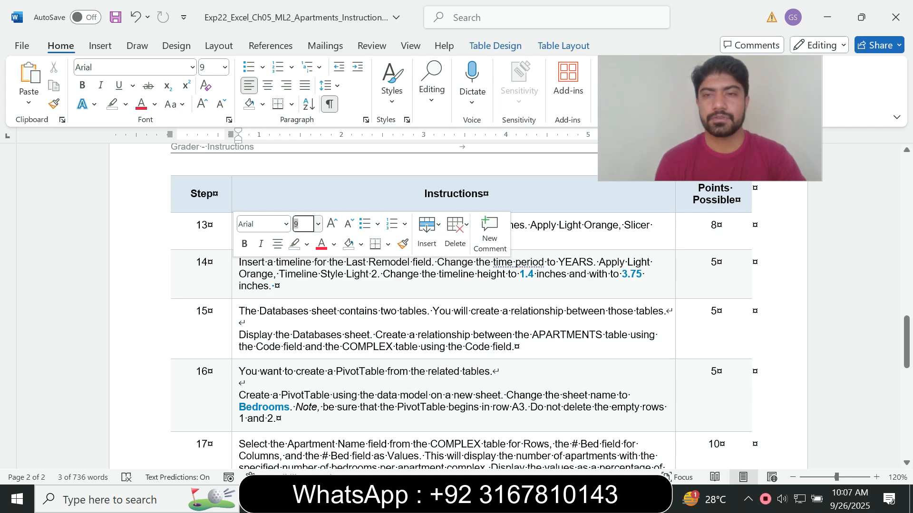
Highlight the instruction text of steps 13 through 20 in turquoise
click(342, 335)
drag(240, 226, 377, 299)
click(451, 260)
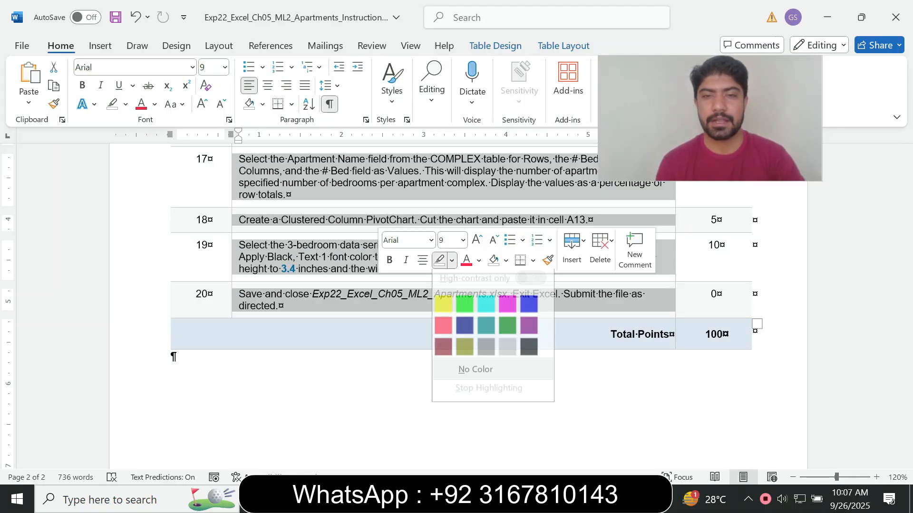
click(486, 310)
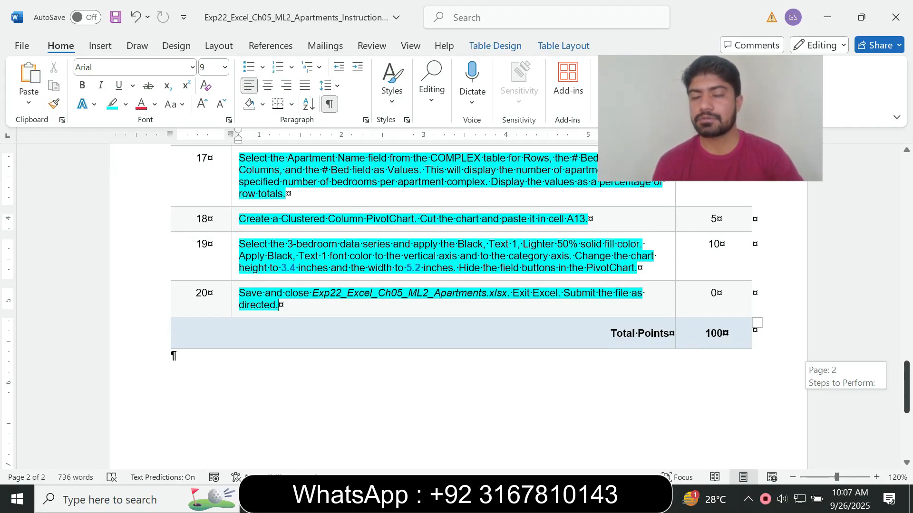
Mark the slicer height value in step 13 of the Word instructions and switch to the Excel workbook
scroll(456, 309, up, 7)
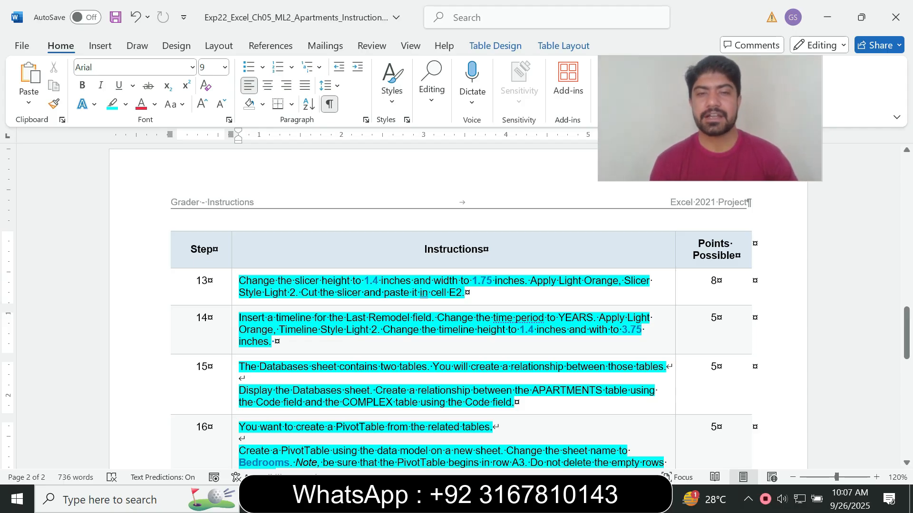
double_click(371, 281)
key(shift+Left)
key(alt+Tab)
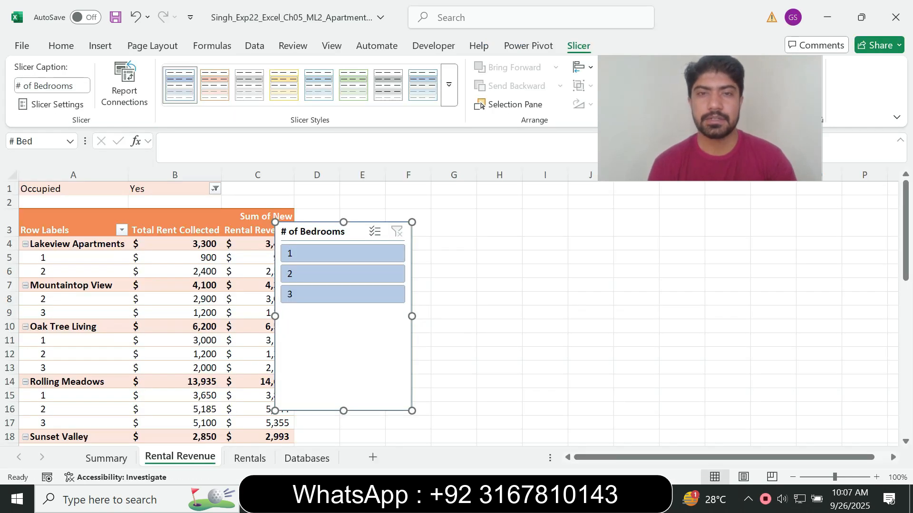
drag(710, 123, 737, 245)
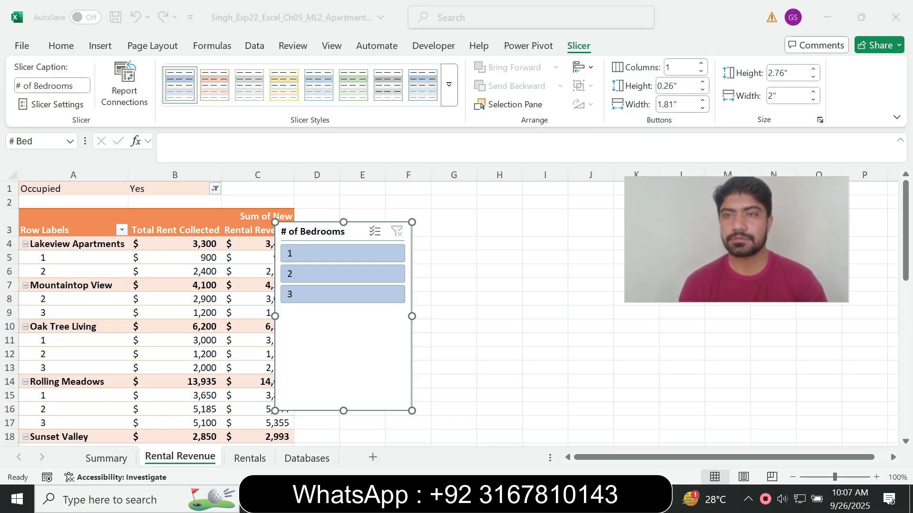
click(697, 85)
click(697, 86)
text(1.4)
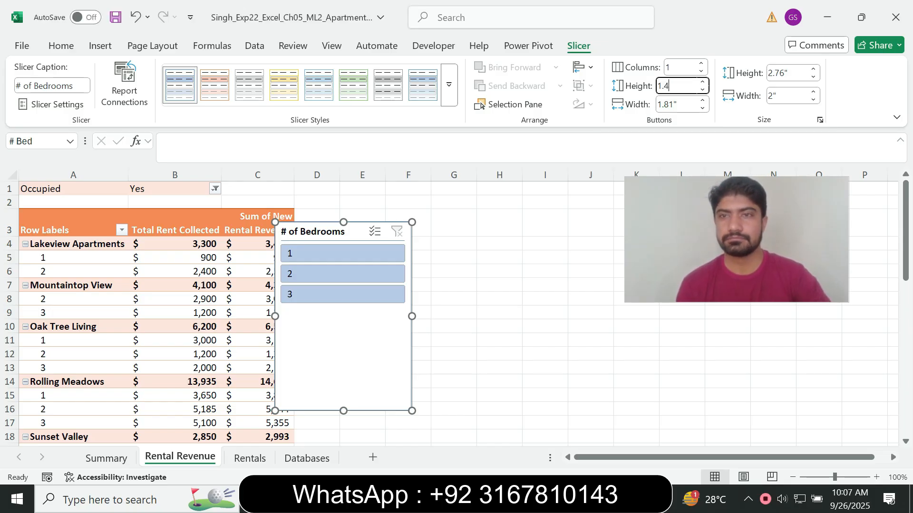
key(Return)
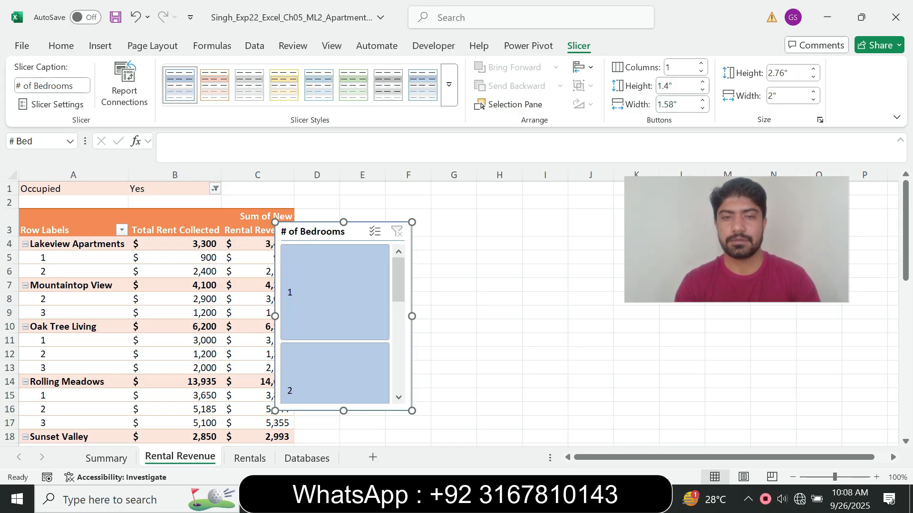
key(ctrl+z)
Set the overall height of the # of Bedrooms slicer to 1.4 inches
click(807, 72)
text(1.4)
key(Return)
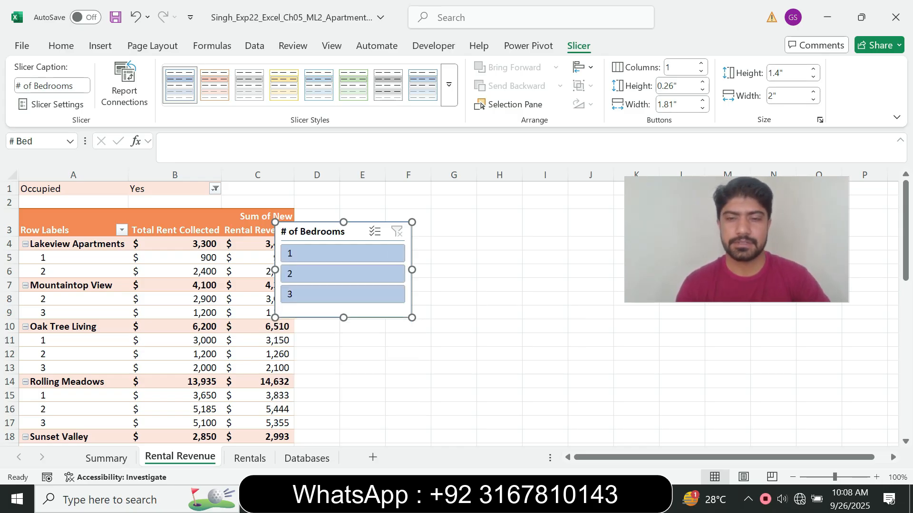
Copy the slicer width 1.75 from step 13 in Word and set it as the slicer's width in Excel
key(alt+Tab)
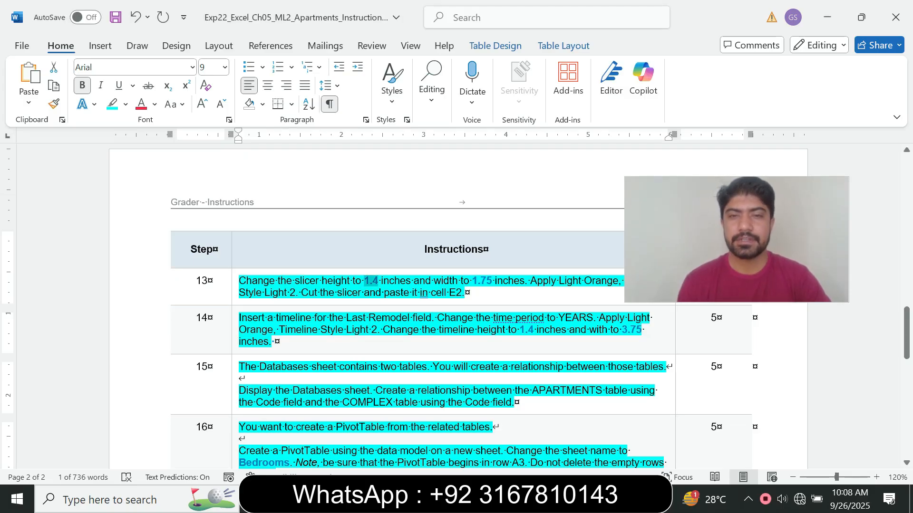
drag(472, 281, 493, 281)
key(ctrl+c)
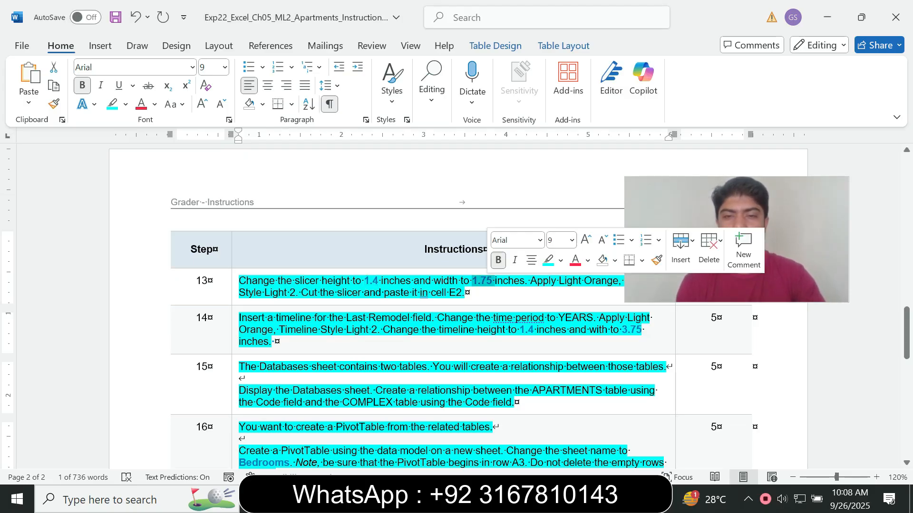
key(alt+Tab)
click(784, 96)
key(ctrl+v)
key(Return)
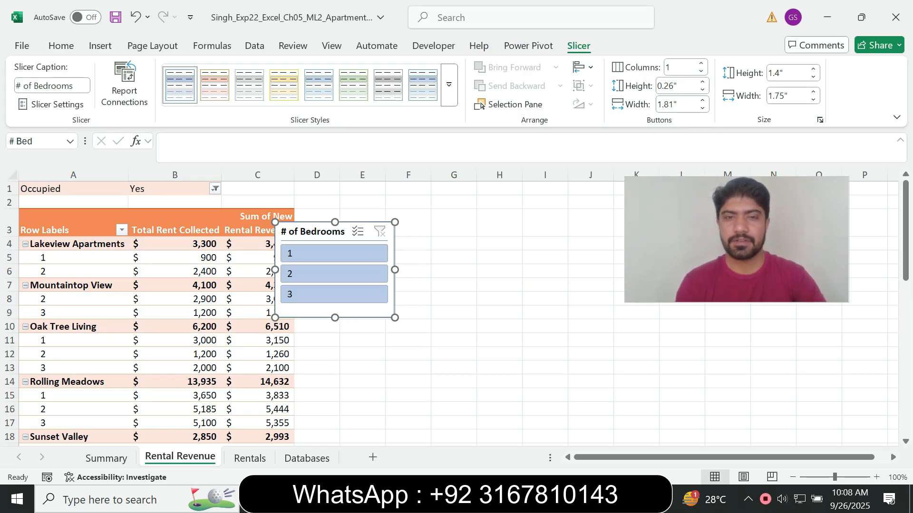
Check the style instruction in step 13 in Word and apply Light Orange, Slicer Style Light 2 to the slicer in Excel
key(alt+Tab)
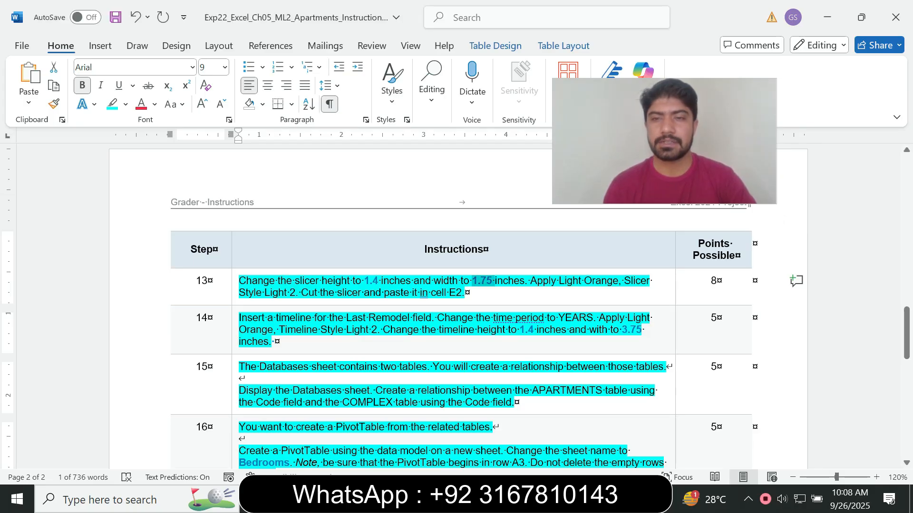
drag(531, 281, 464, 293)
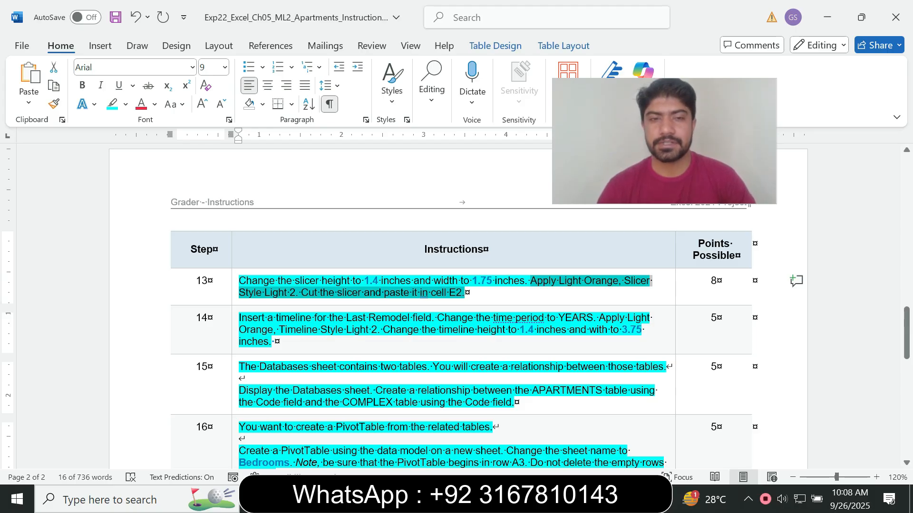
key(alt+Tab)
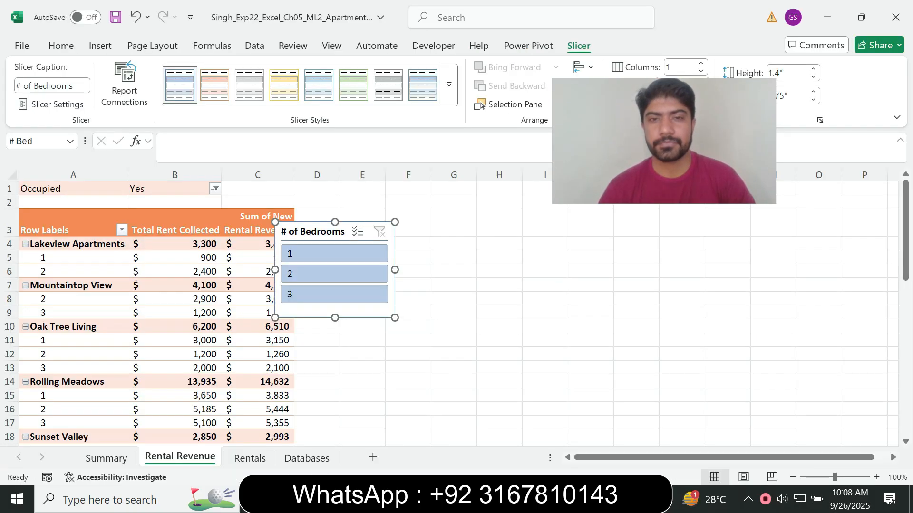
click(448, 84)
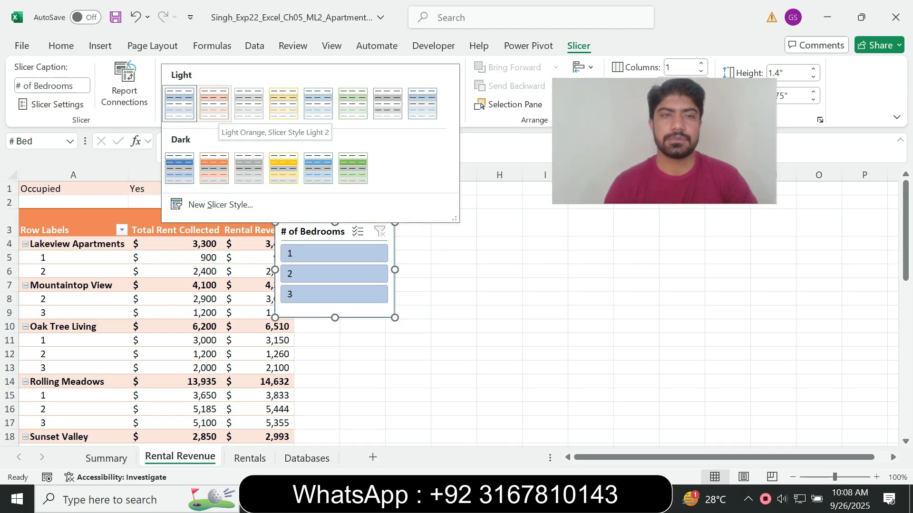
click(214, 103)
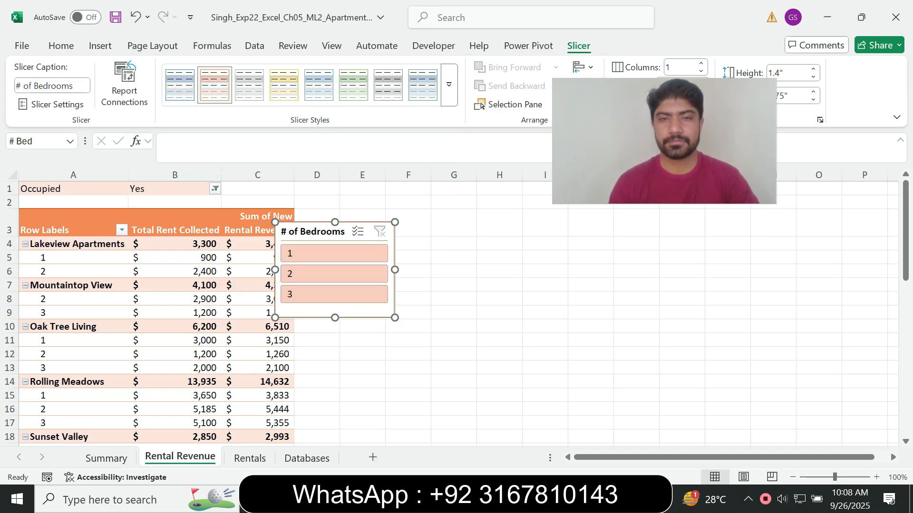
Check the placement instruction in step 13 in Word, then cut the slicer and paste it in cell E2 in Excel
key(alt+Tab)
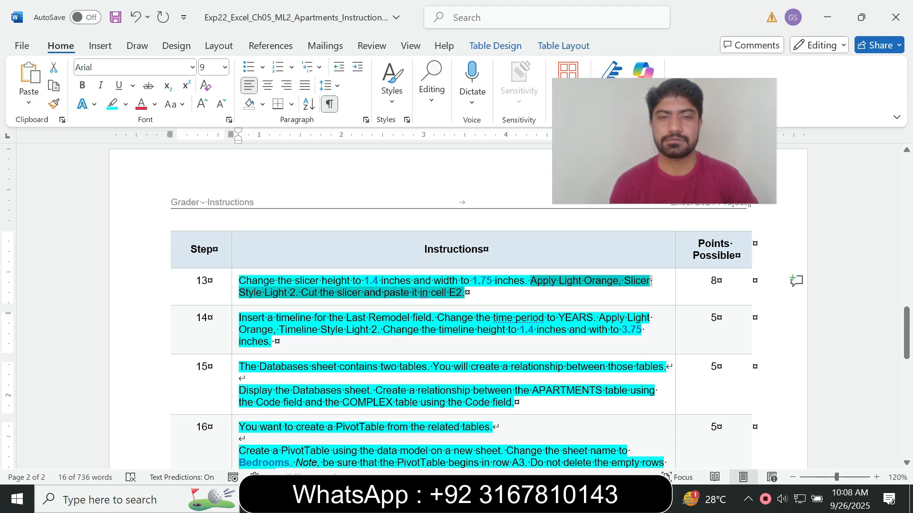
click(304, 293)
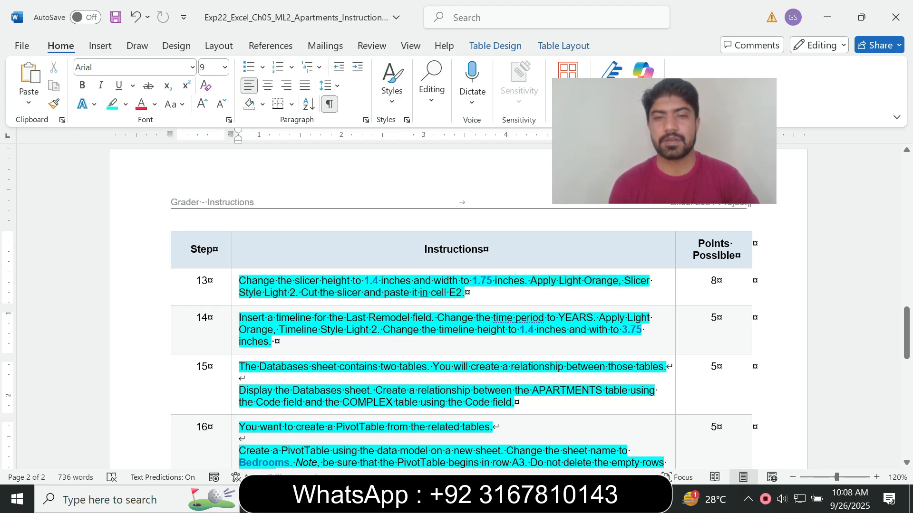
key(alt+Tab)
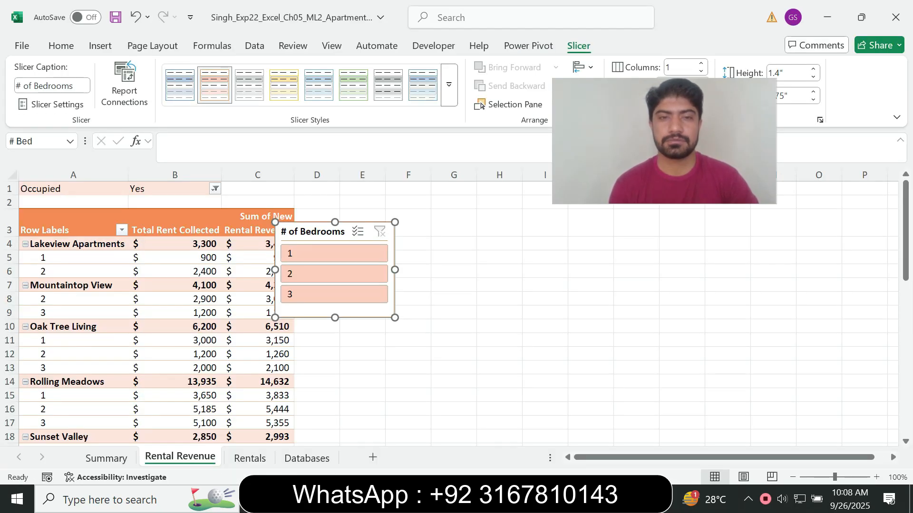
right_click(301, 232)
click(353, 86)
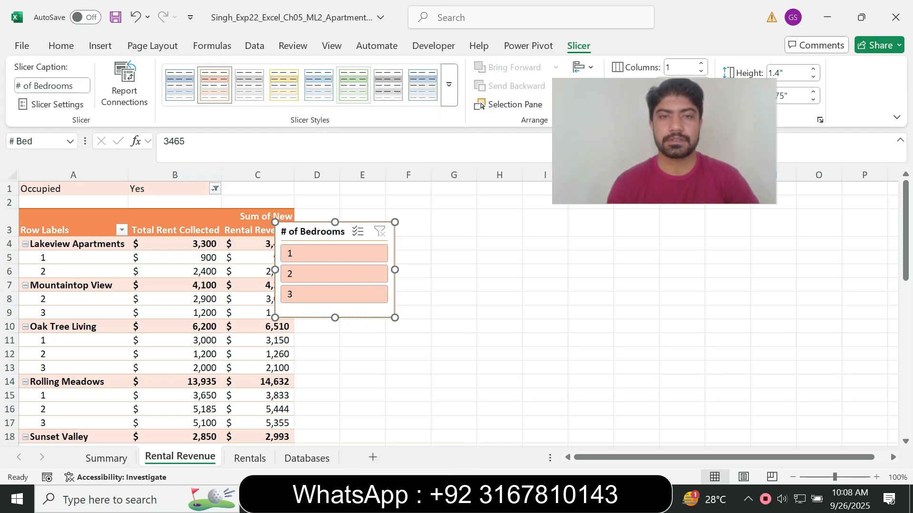
key(Delete)
click(362, 189)
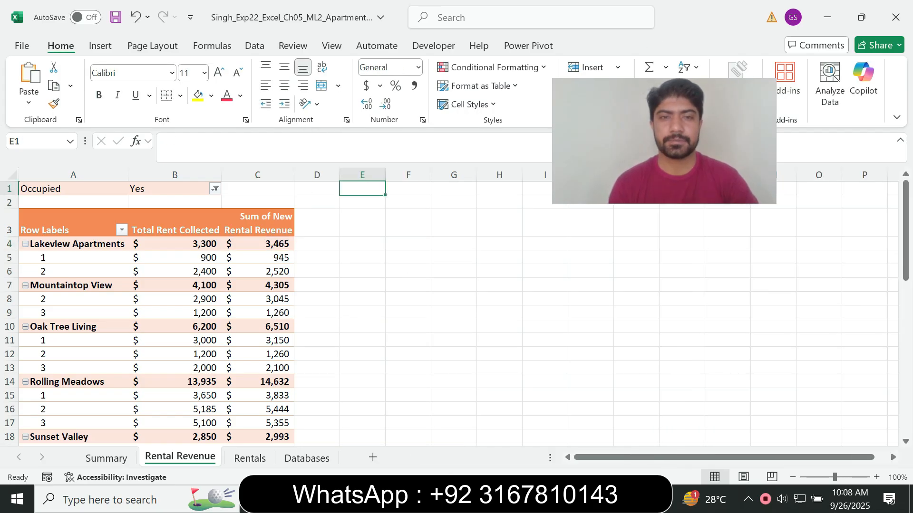
key(ctrl+v)
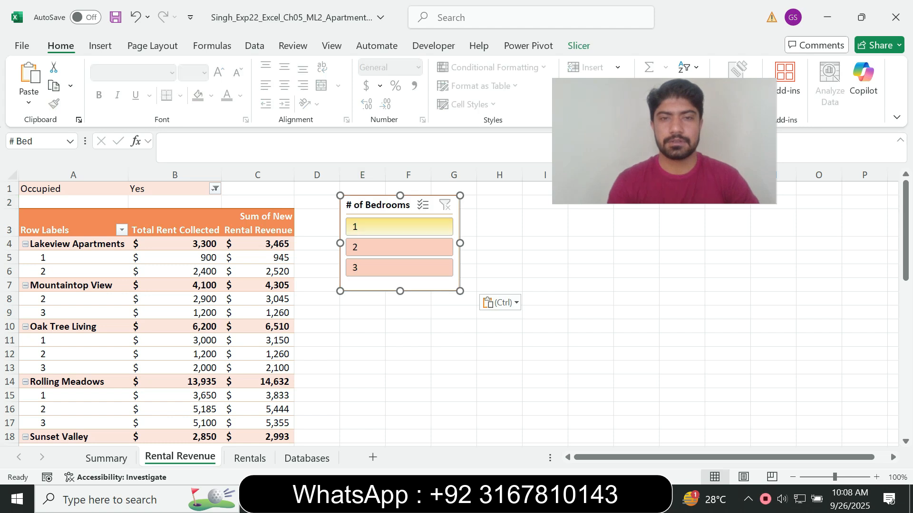
Compare the slicer with step 13, return to Word and select the instruction text of steps 14 through 20
key(alt+Tab)
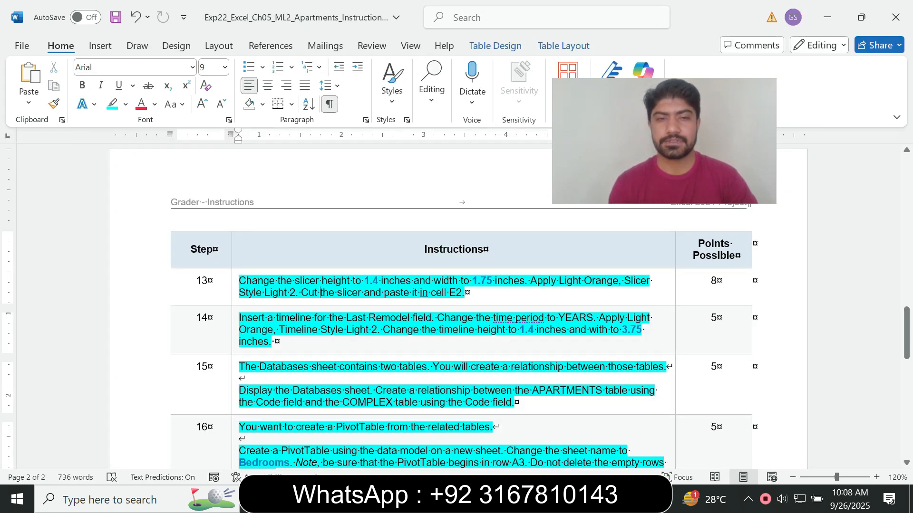
key(alt+Tab)
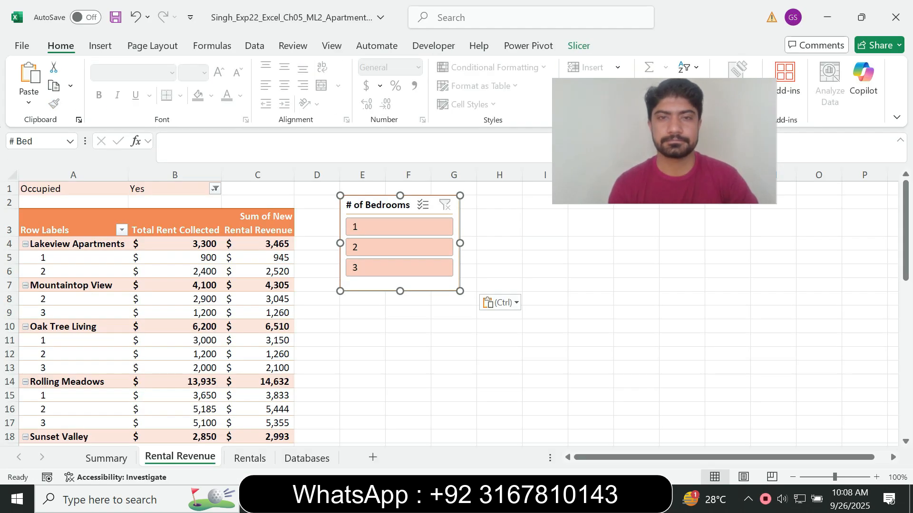
key(alt+Tab)
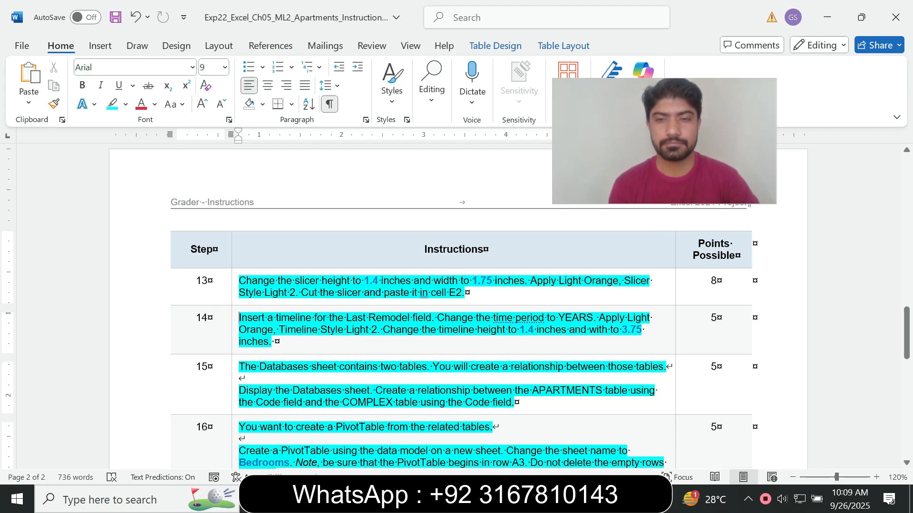
drag(906, 333, 906, 354)
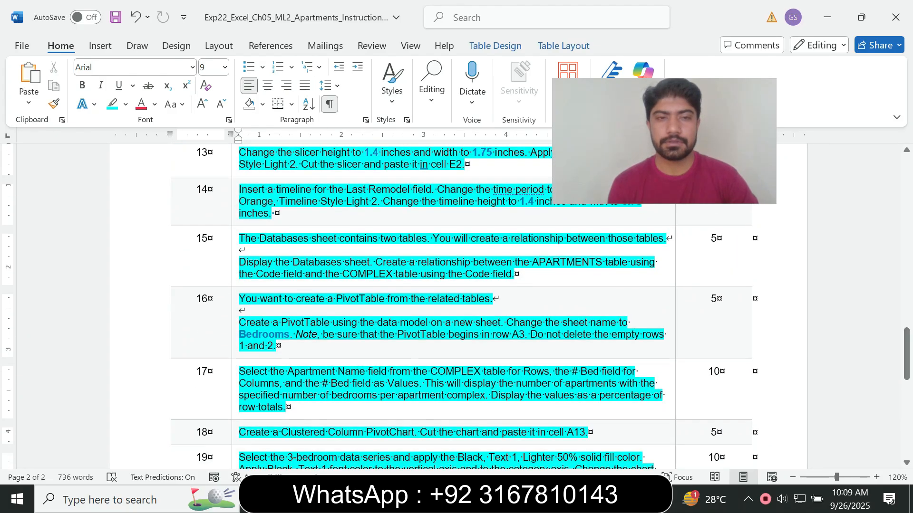
drag(239, 190, 359, 434)
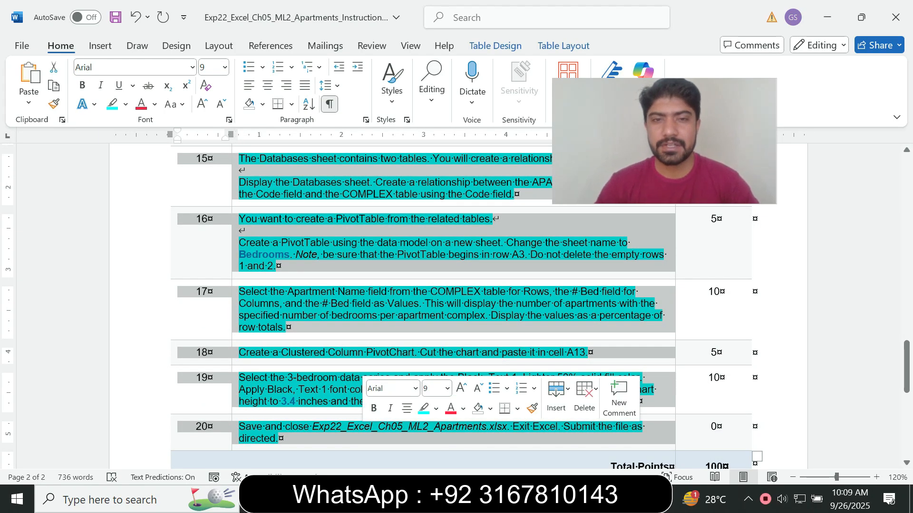